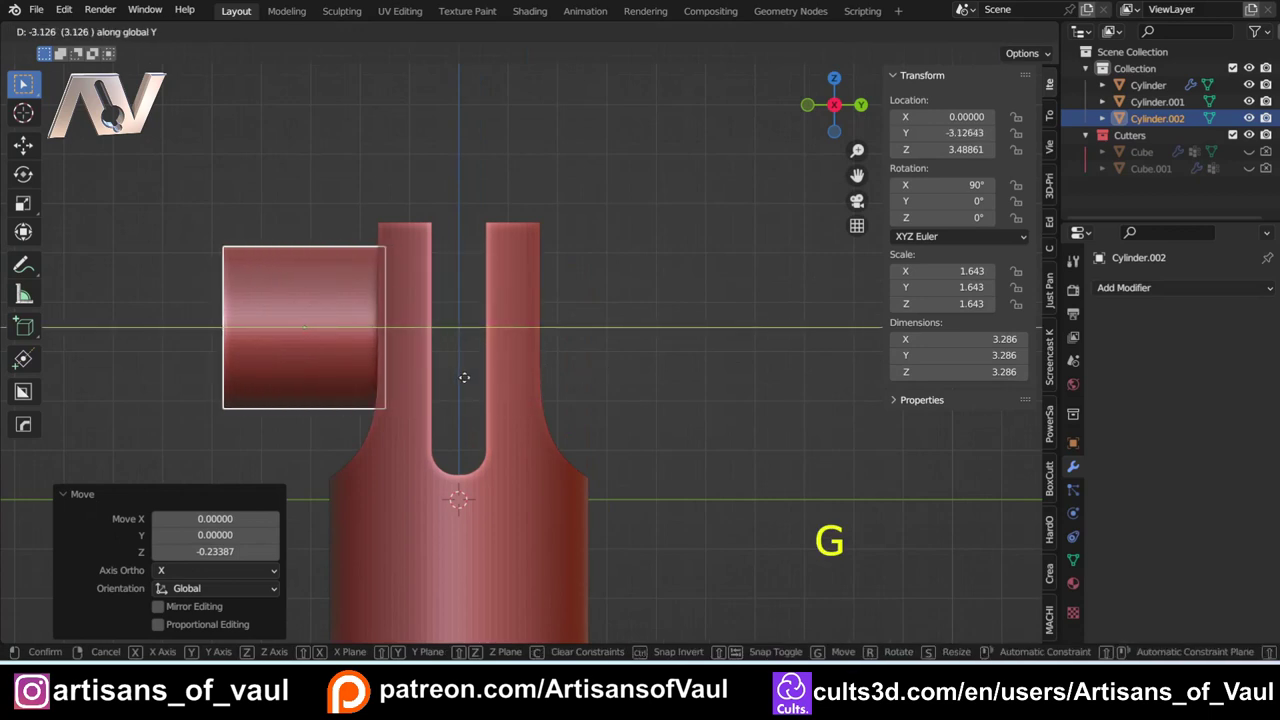
# Step: Move the cutter cylinder about -3.13 along Y to the outer side of the fork and apply its scale
pyautogui.click(464, 377)
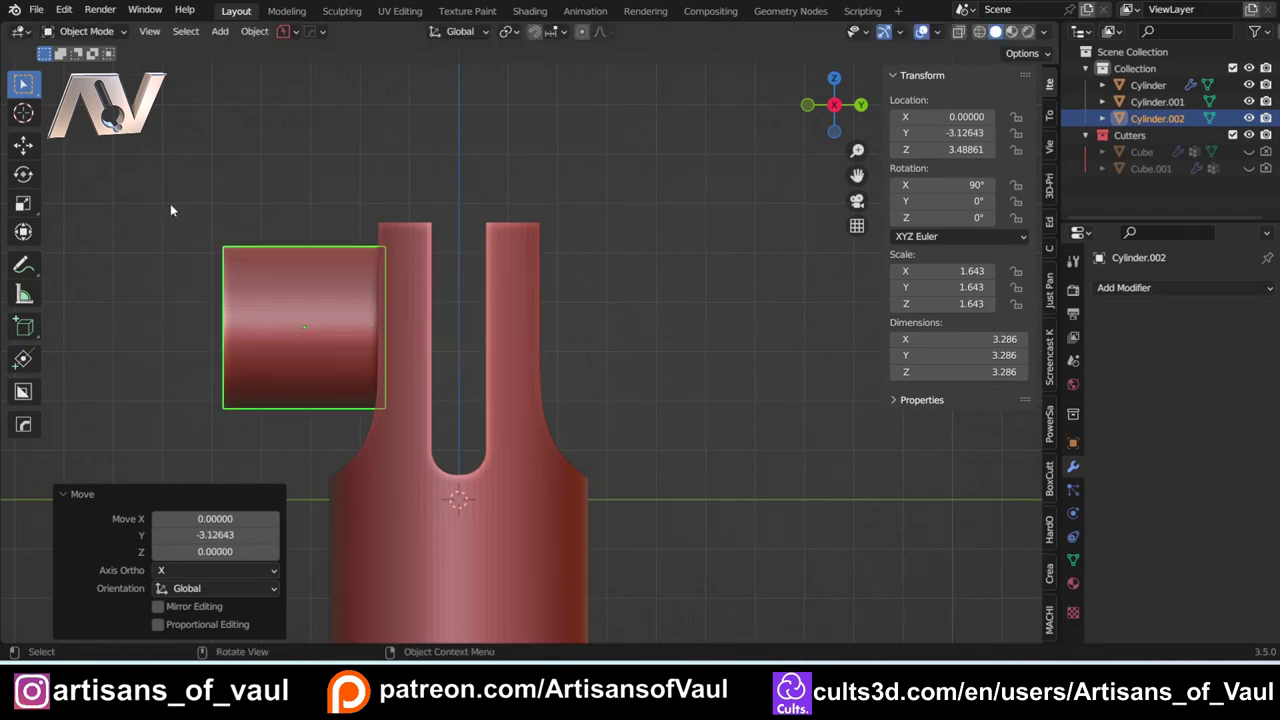
pyautogui.keyDown('shift'); pyautogui.moveTo(177, 211); pyautogui.dragTo(376, 254, button='middle'); pyautogui.keyUp('shift')
pyautogui.scroll(2, 469, 354)
pyautogui.hotkey('ctrl', 'a')
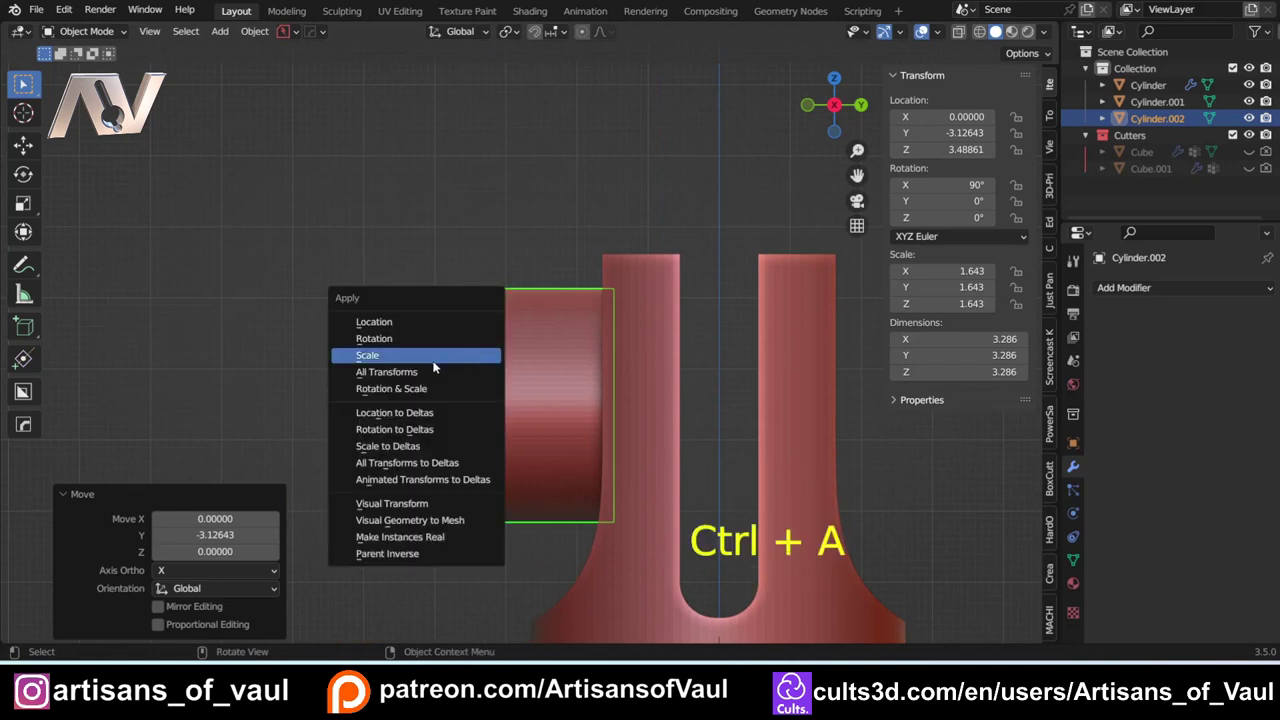
pyautogui.click(470, 356)
# Step: Snap the 3D cursor to the cutter cylinder's centre
pyautogui.keyDown('shift'); pyautogui.moveTo(577, 397); pyautogui.dragTo(475, 272, button='middle'); pyautogui.keyUp('shift')
pyautogui.scroll(-4, 402, 327)
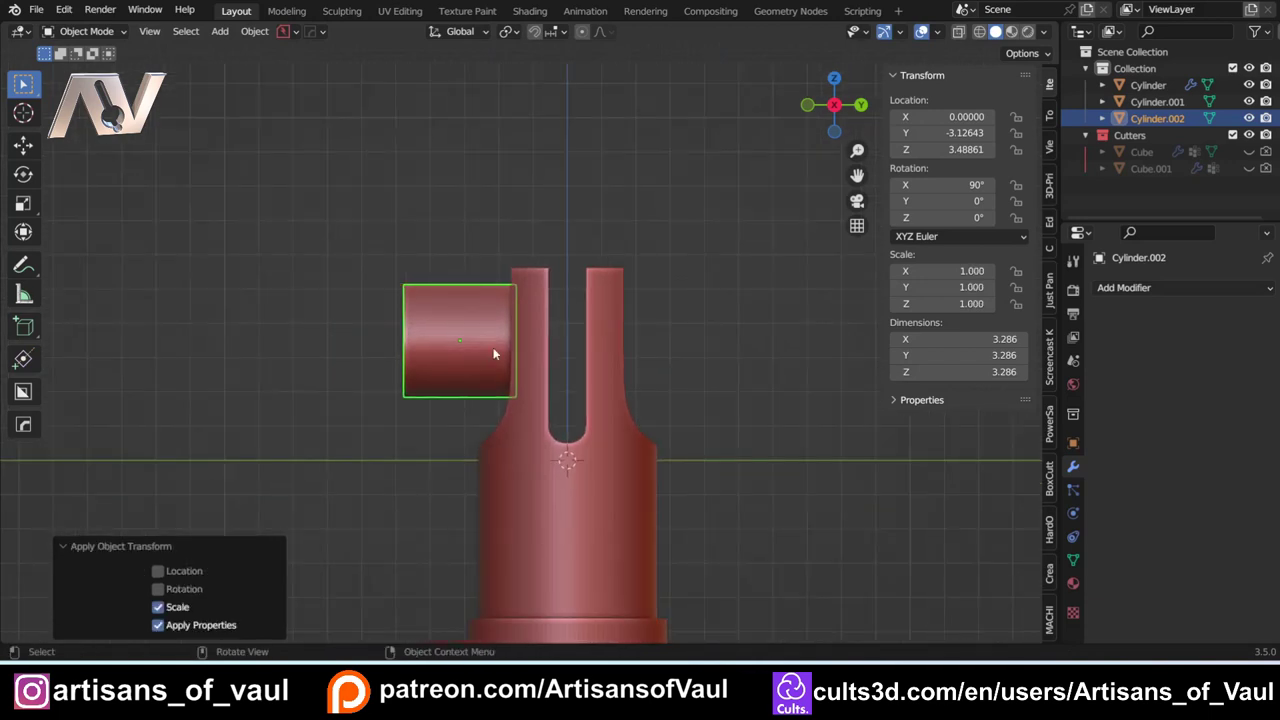
pyautogui.hotkey('shift', 's')
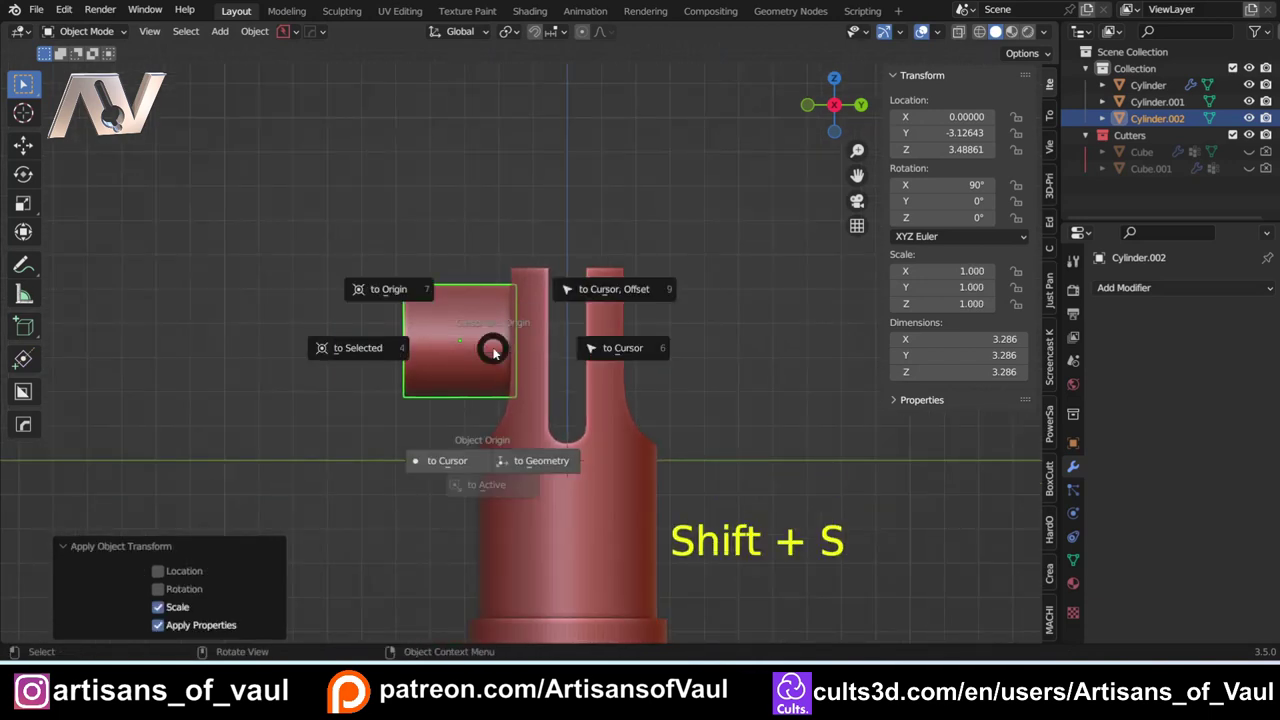
pyautogui.click(352, 347)
pyautogui.scroll(2, 345, 322)
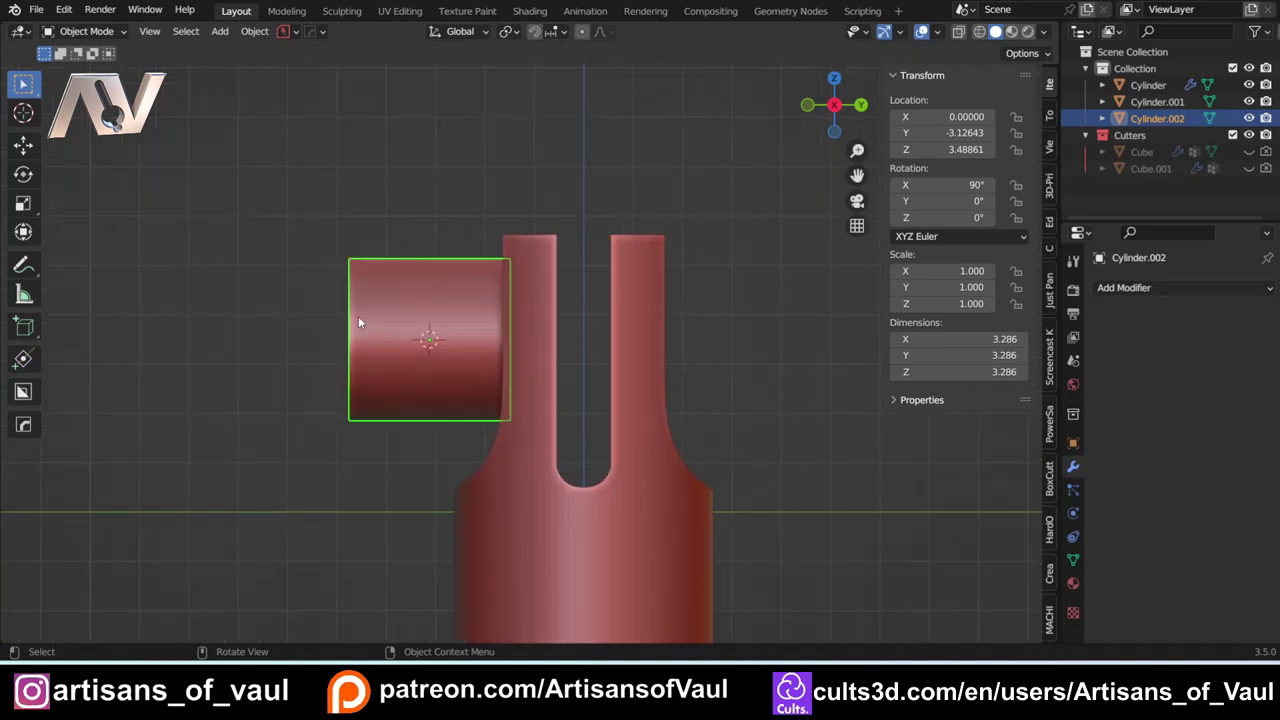
# Step: Cut a shallow round recess into the fork's outer face with a Boolean difference using the cutter cylinder
pyautogui.keyDown('shift'); pyautogui.click(542, 256); pyautogui.keyUp('shift')
pyautogui.press('ctrl+KP_Subtract')
pyautogui.moveTo(507, 283); pyautogui.dragTo(430, 323, button='middle')
# Step: Mirror the recess cutter across the Y axis about the fork body and hide the cutter
pyautogui.keyDown('shift'); pyautogui.click(534, 258); pyautogui.keyUp('shift')
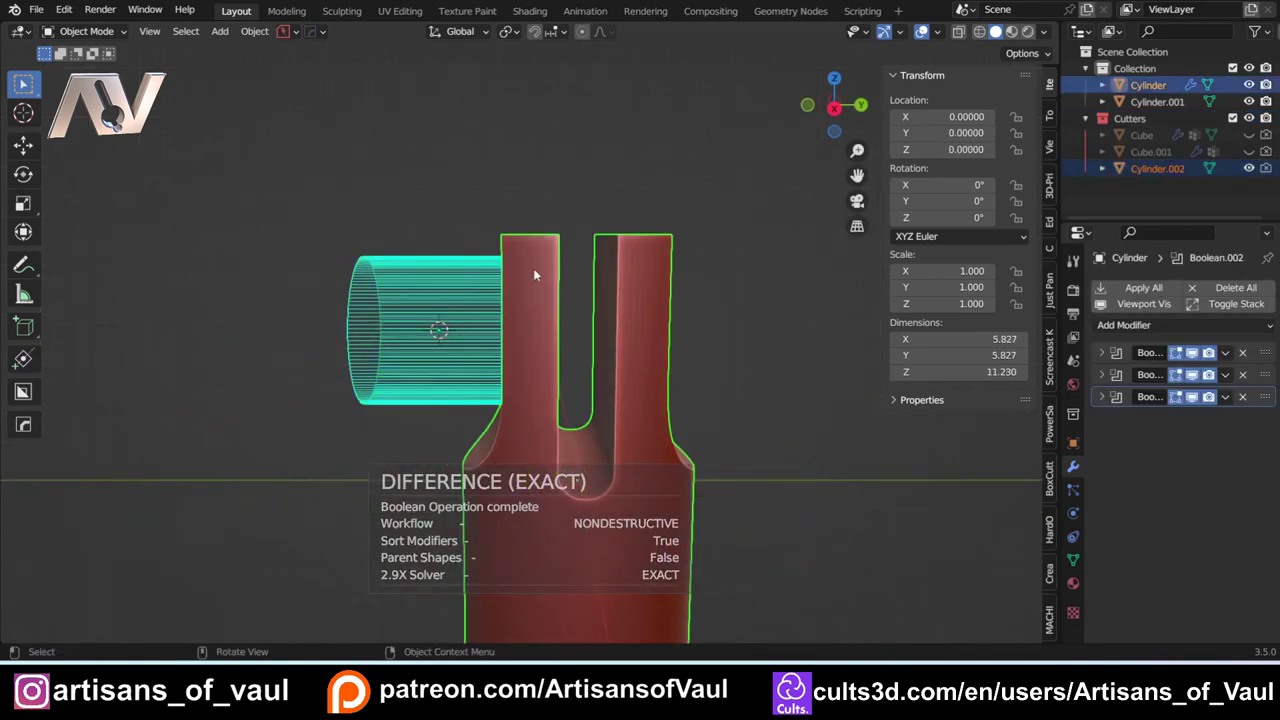
pyautogui.hotkey('alt', 'x')
pyautogui.click(459, 482)
pyautogui.click(365, 390)
pyautogui.press('h')
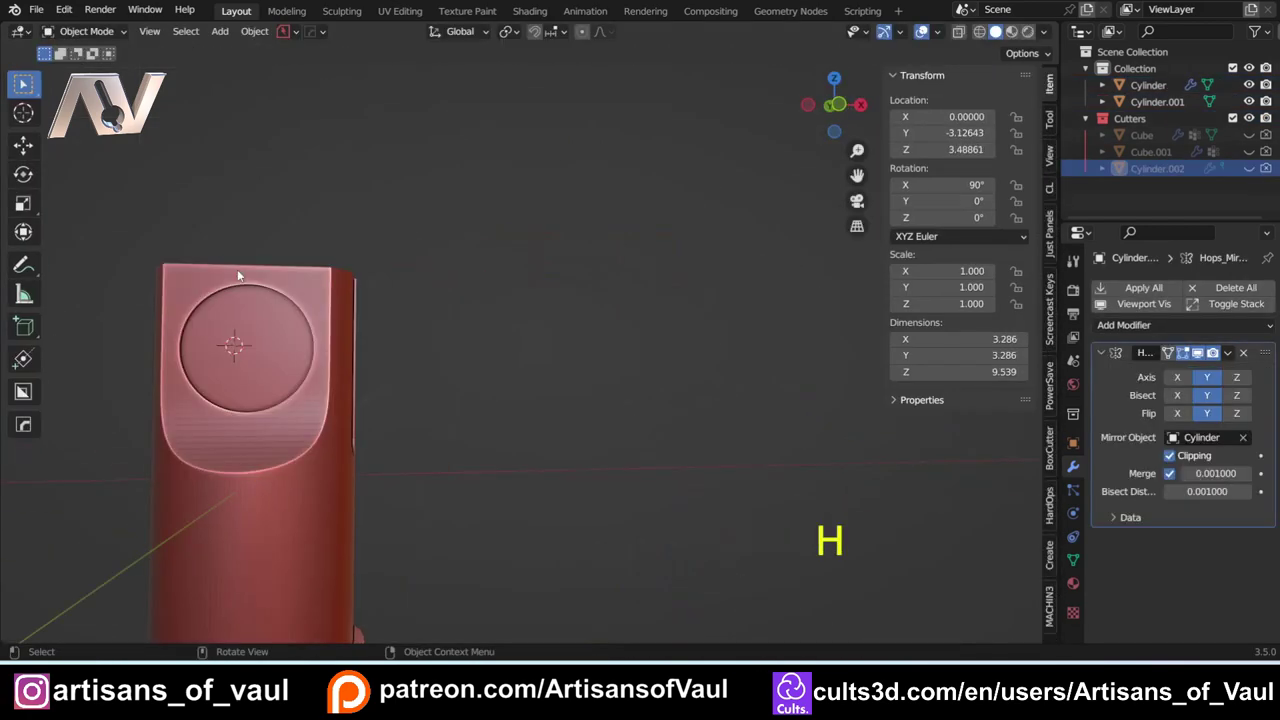
# Step: Add a new cylinder at the 3D cursor and rotate it 90° about X
pyautogui.keyDown('shift'); pyautogui.moveTo(251, 246); pyautogui.dragTo(463, 254, button='middle'); pyautogui.keyUp('shift')
pyautogui.keyDown('shift'); pyautogui.moveTo(556, 307); pyautogui.dragTo(683, 374, button='middle'); pyautogui.keyUp('shift')
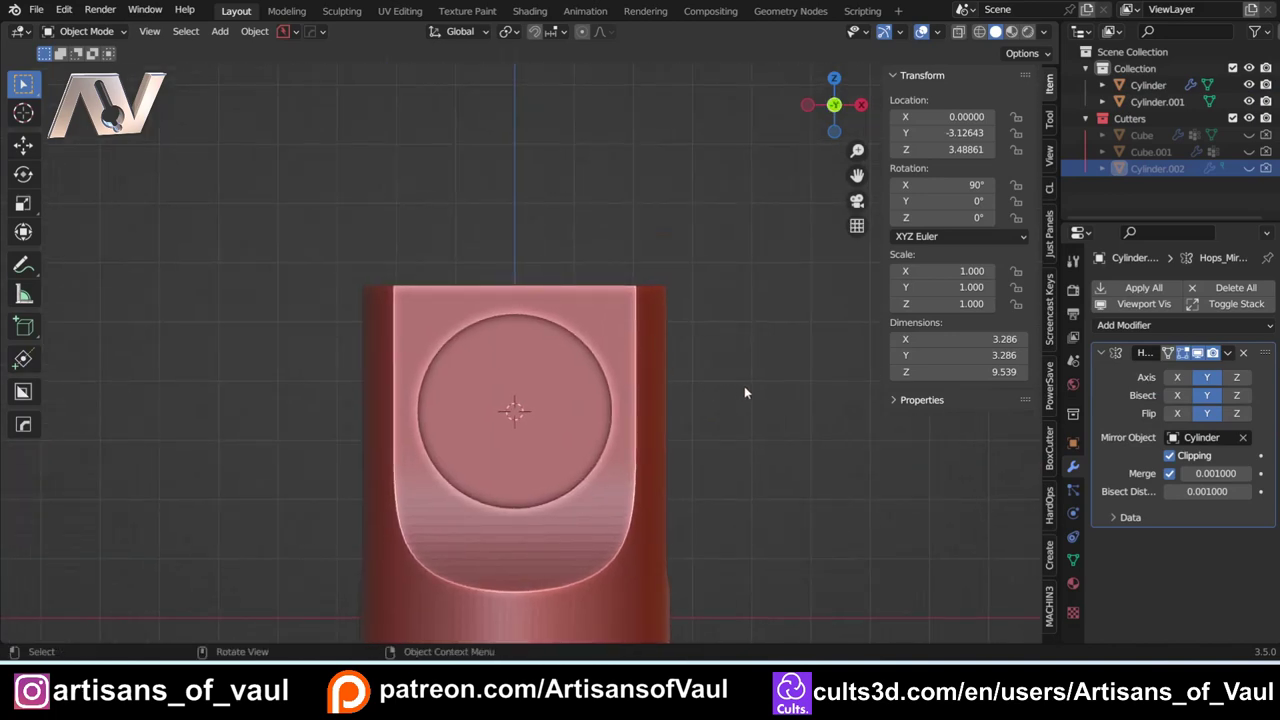
pyautogui.hotkey('shift', 'a')
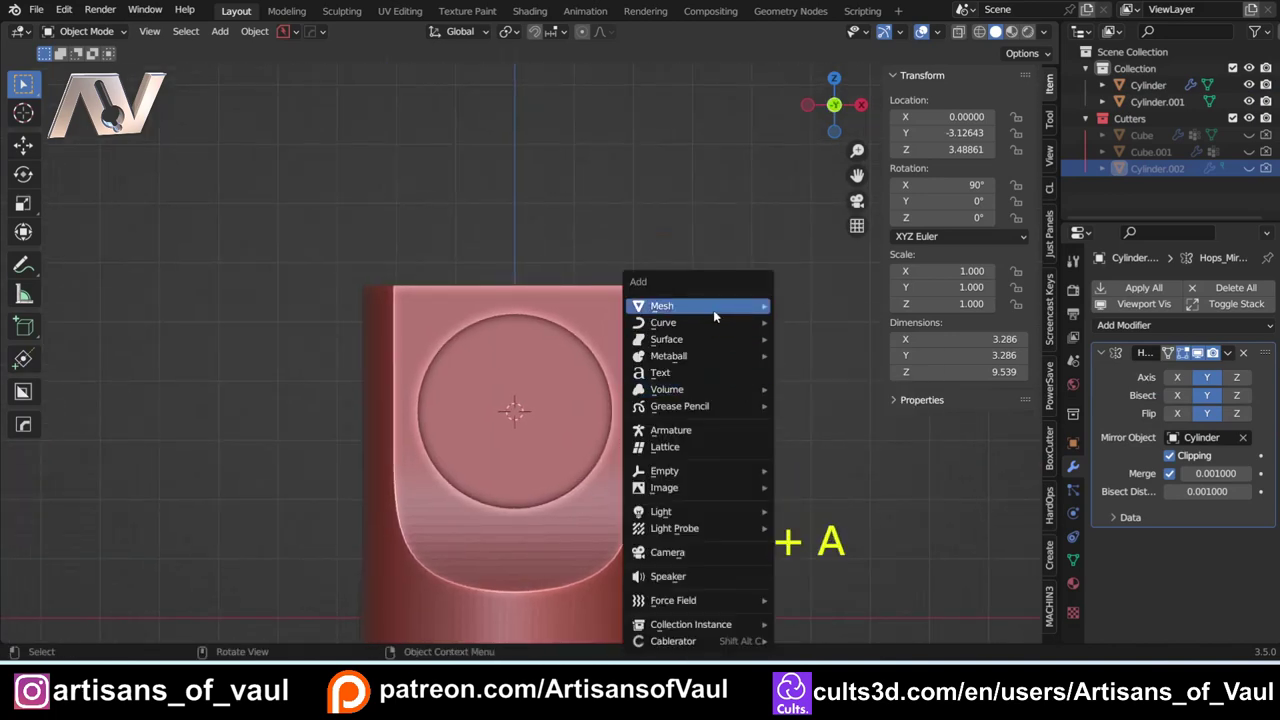
pyautogui.moveTo(713, 308)
pyautogui.click(818, 405)
pyautogui.write('rx90')
pyautogui.press('Return')
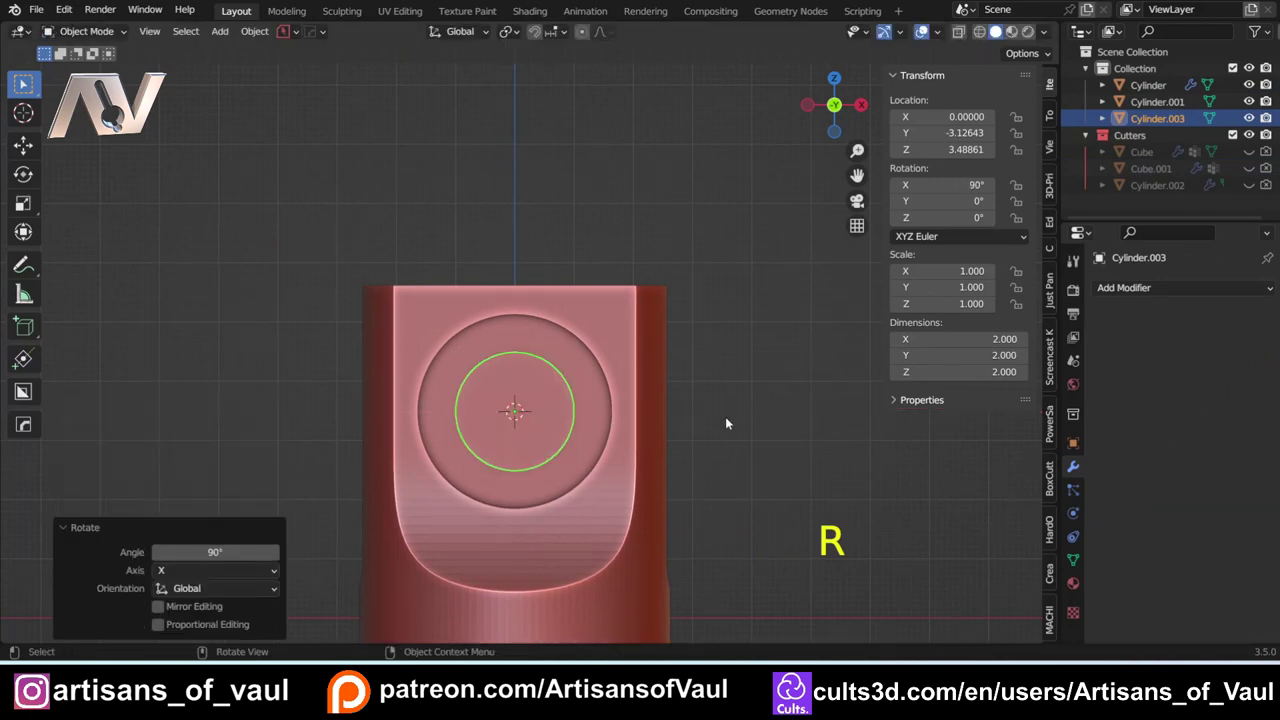
# Step: Scale the new cylinder to about 2.79 in diameter and stretch it along local Z to about 14.48 through both prongs
pyautogui.press('s')
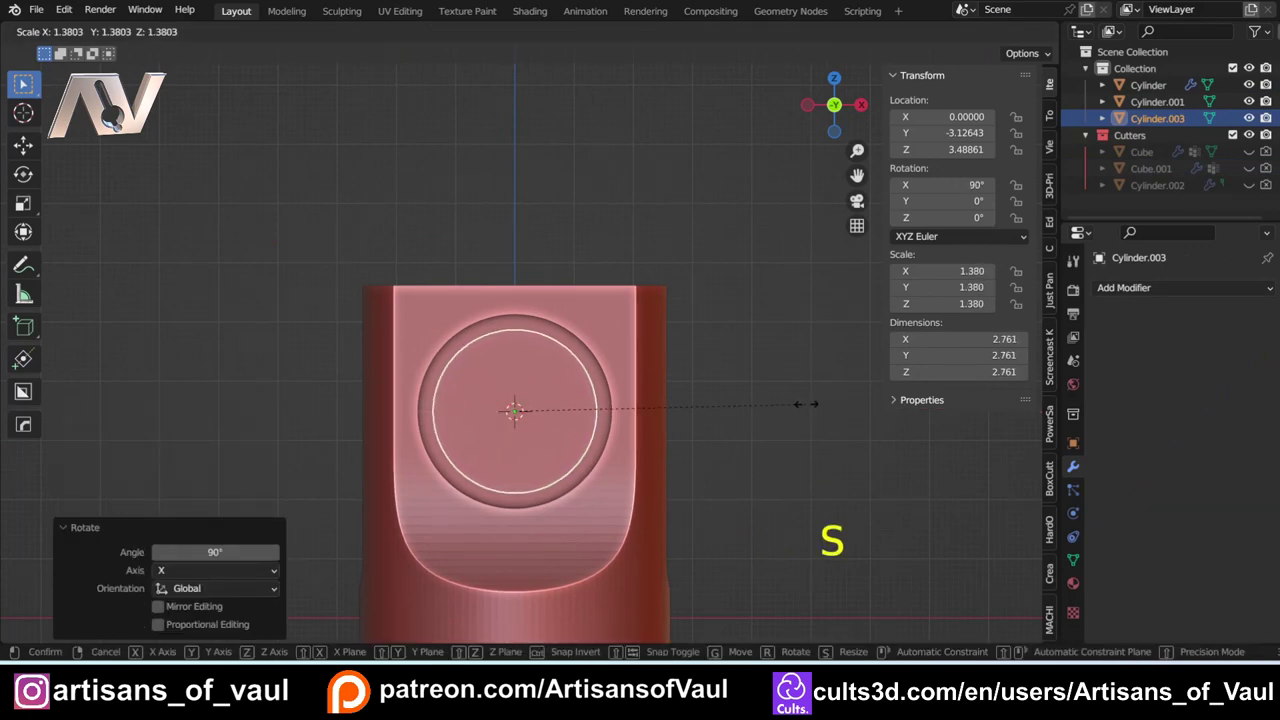
pyautogui.click(808, 402)
pyautogui.moveTo(692, 403); pyautogui.dragTo(690, 398, button='middle')
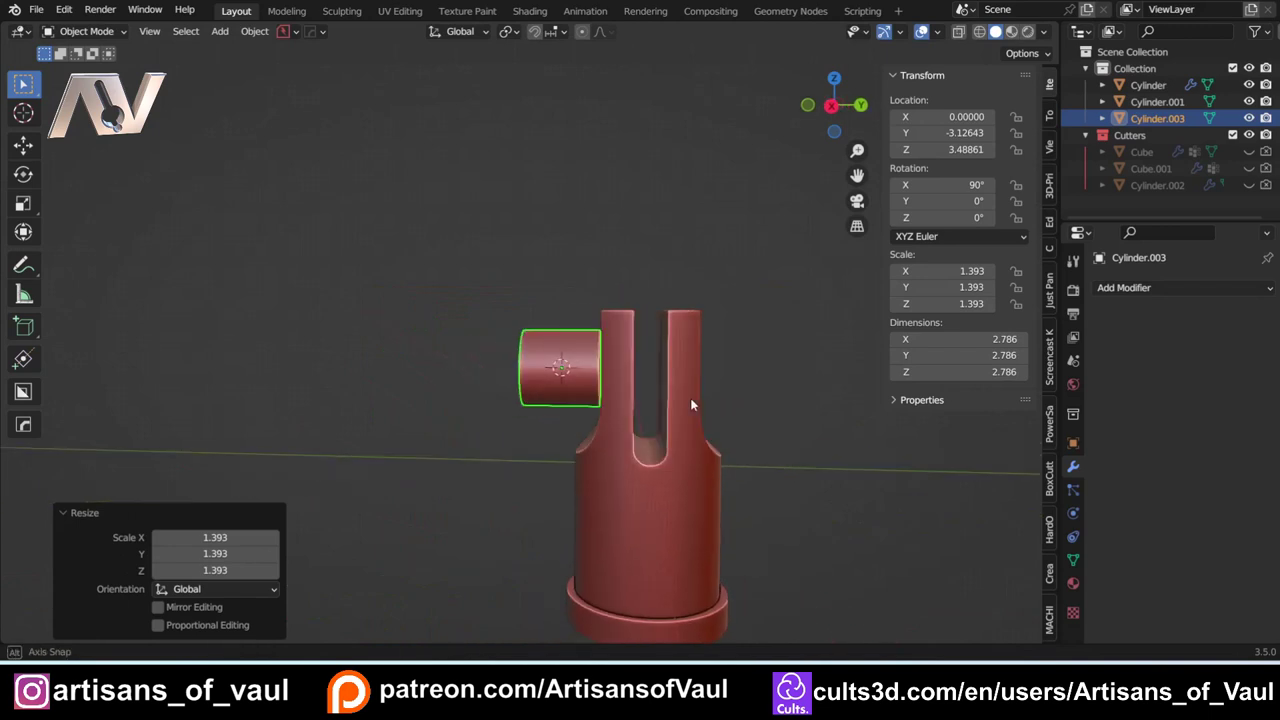
pyautogui.press('s')
pyautogui.press('z')
pyautogui.press('z')
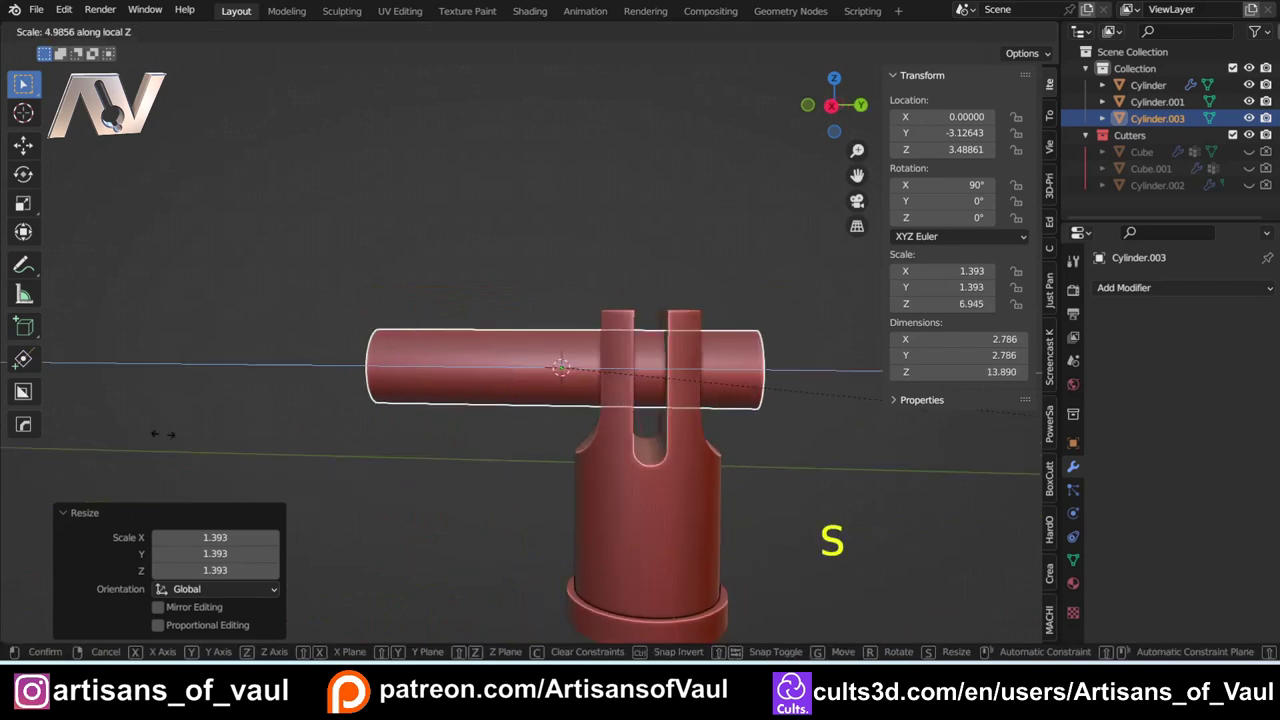
pyautogui.click(138, 433)
# Step: Cut a through hole in both prongs with a Boolean difference using the long cylinder, and hide the cutter
pyautogui.keyDown('shift'); pyautogui.click(626, 319); pyautogui.keyUp('shift')
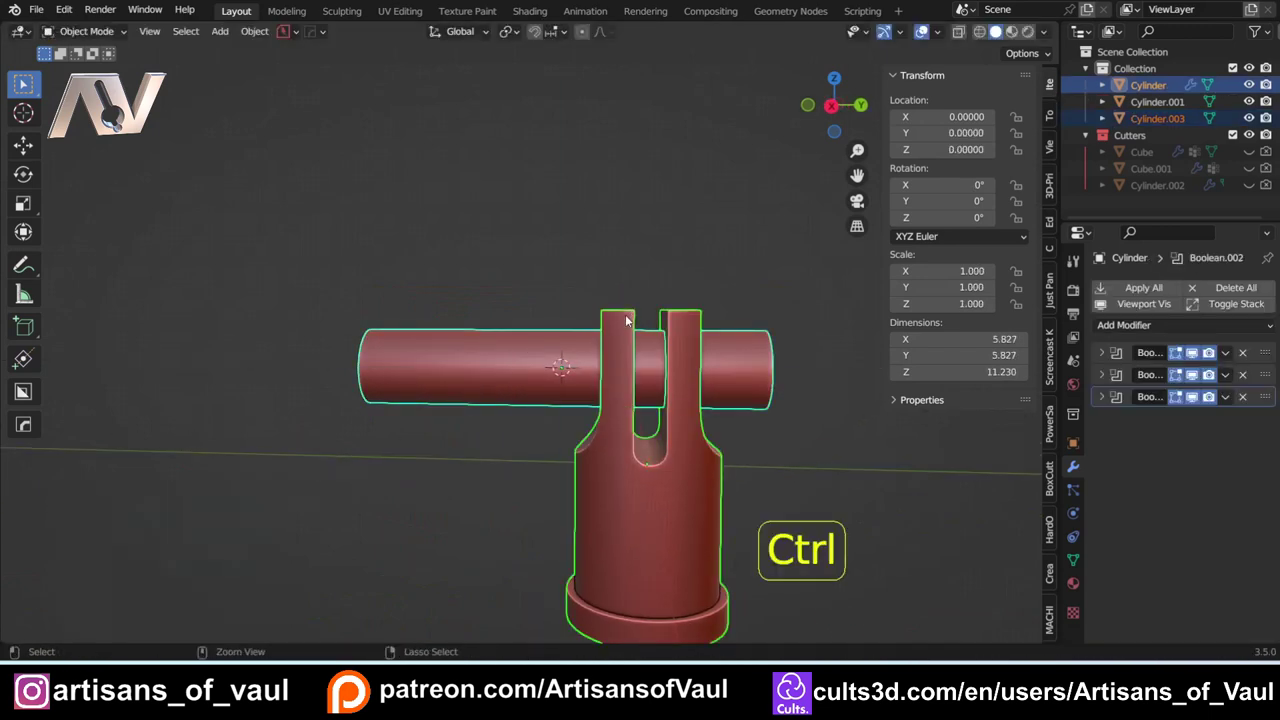
pyautogui.press('ctrl+KP_Subtract')
pyautogui.press('h')
pyautogui.moveTo(417, 349); pyautogui.dragTo(728, 355, button='middle')
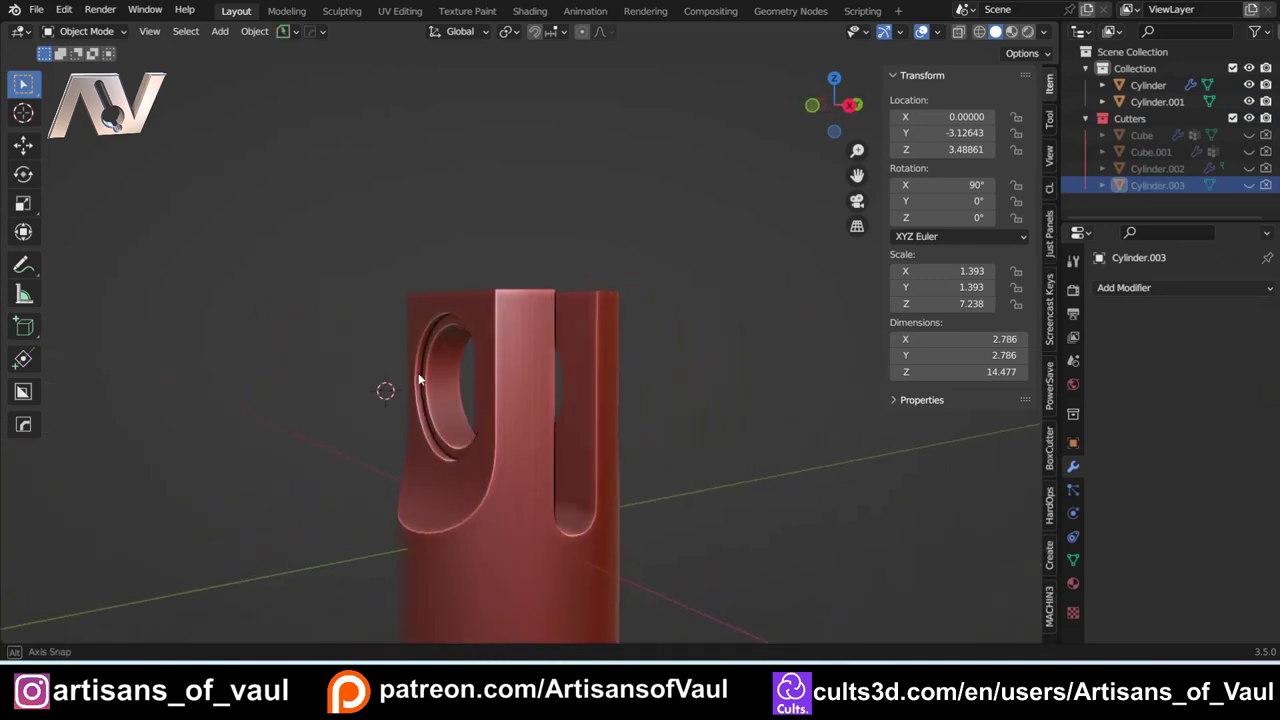
pyautogui.moveTo(409, 378); pyautogui.dragTo(530, 372, button='middle')
pyautogui.scroll(2, 557, 345)
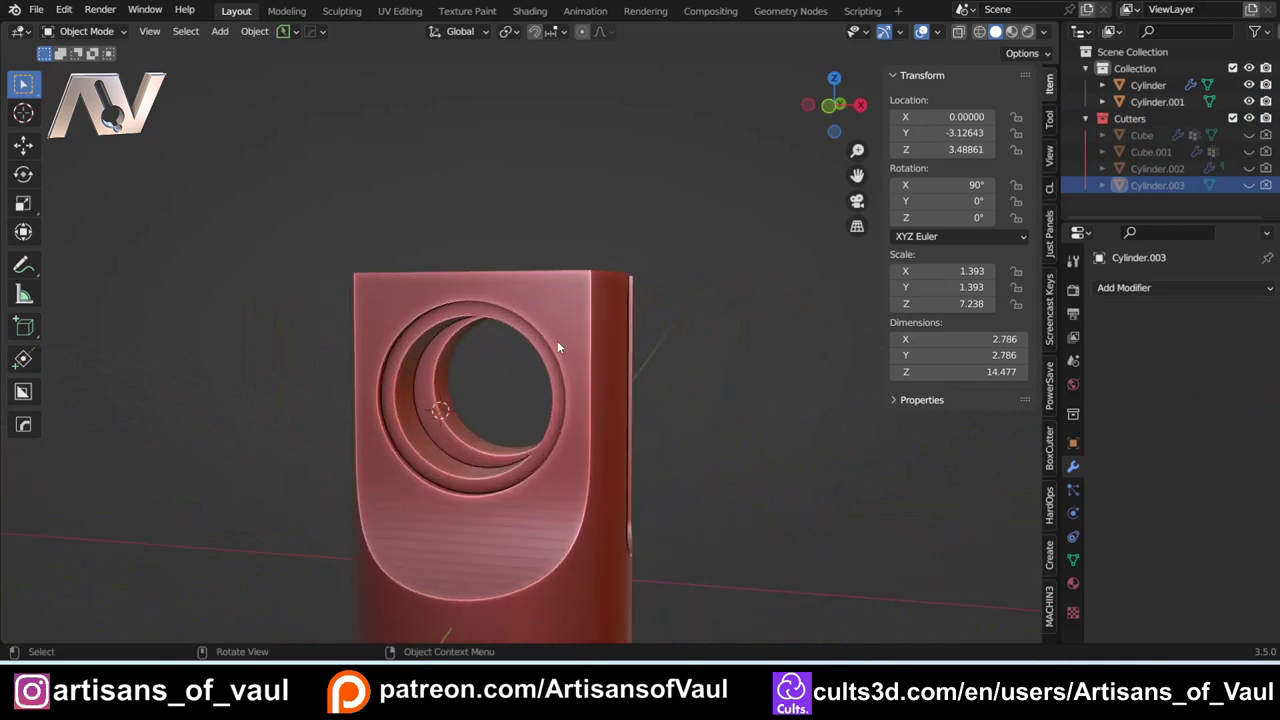
# Step: Add a smooth-shaded quad sphere with 6 subdivisions at the 3D cursor
pyautogui.click(860, 104)
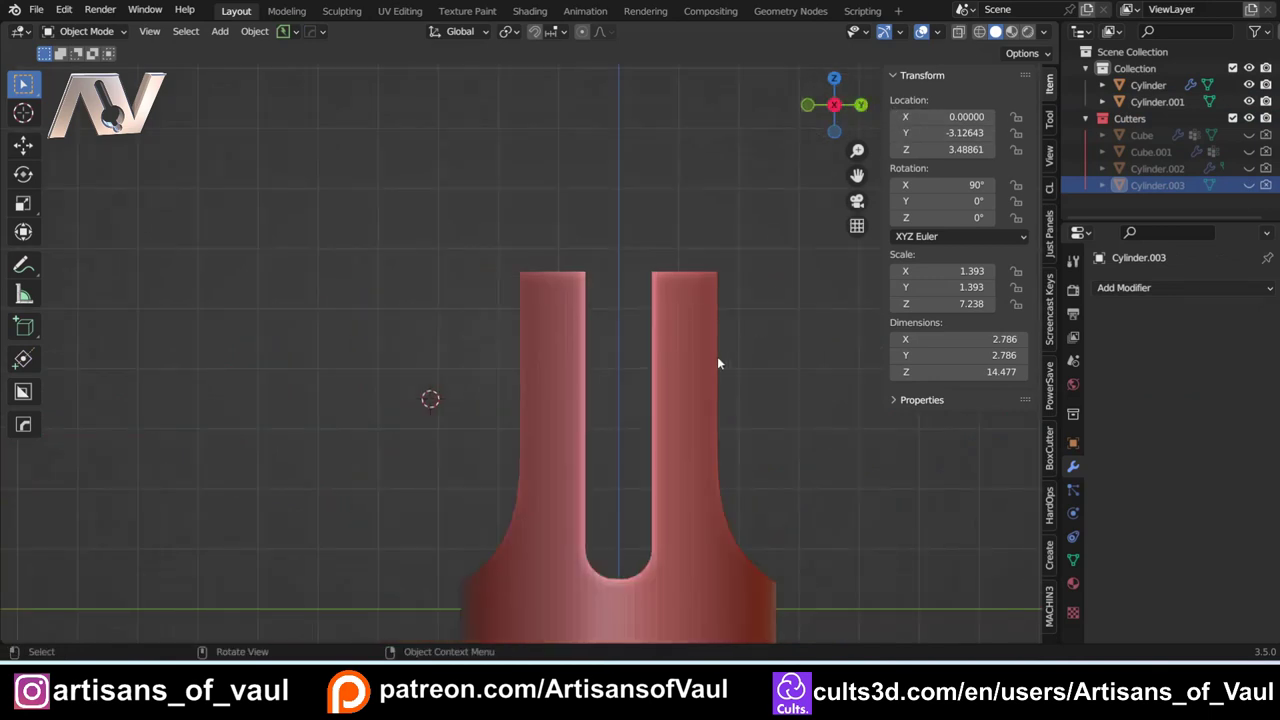
pyautogui.hotkey('shift', 'a')
pyautogui.moveTo(629, 300)
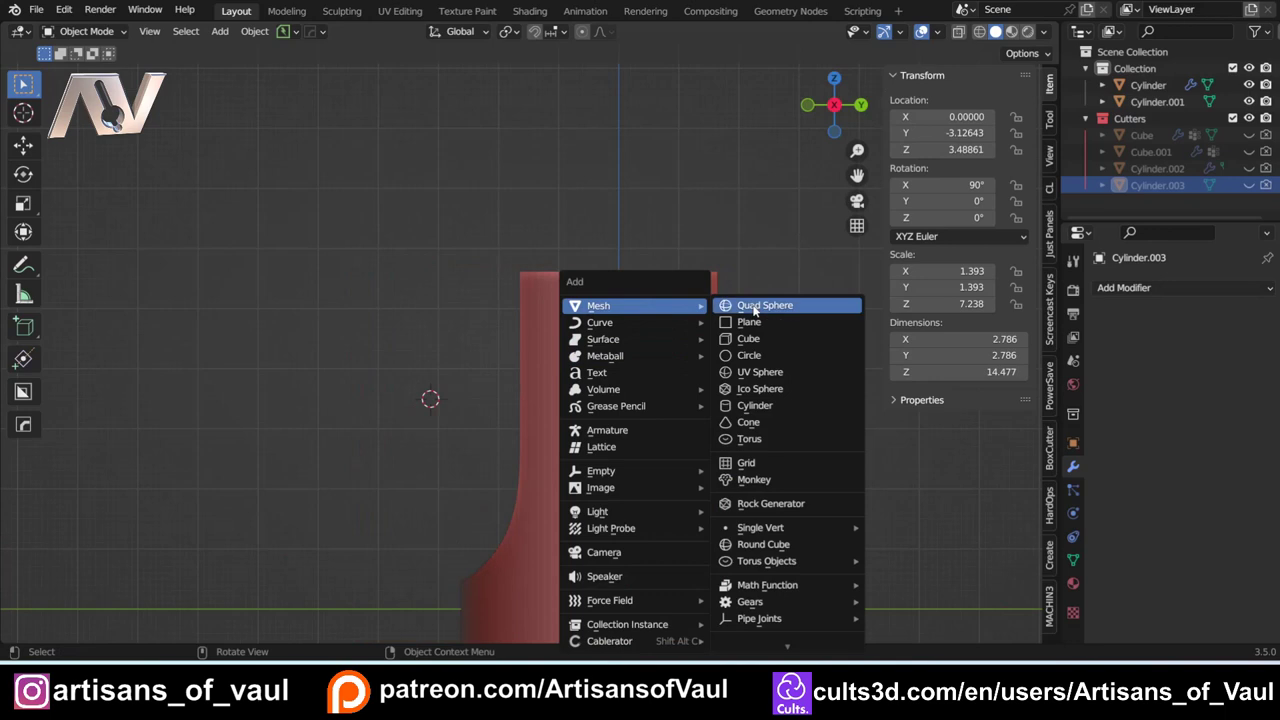
pyautogui.click(762, 305)
pyautogui.click(96, 625)
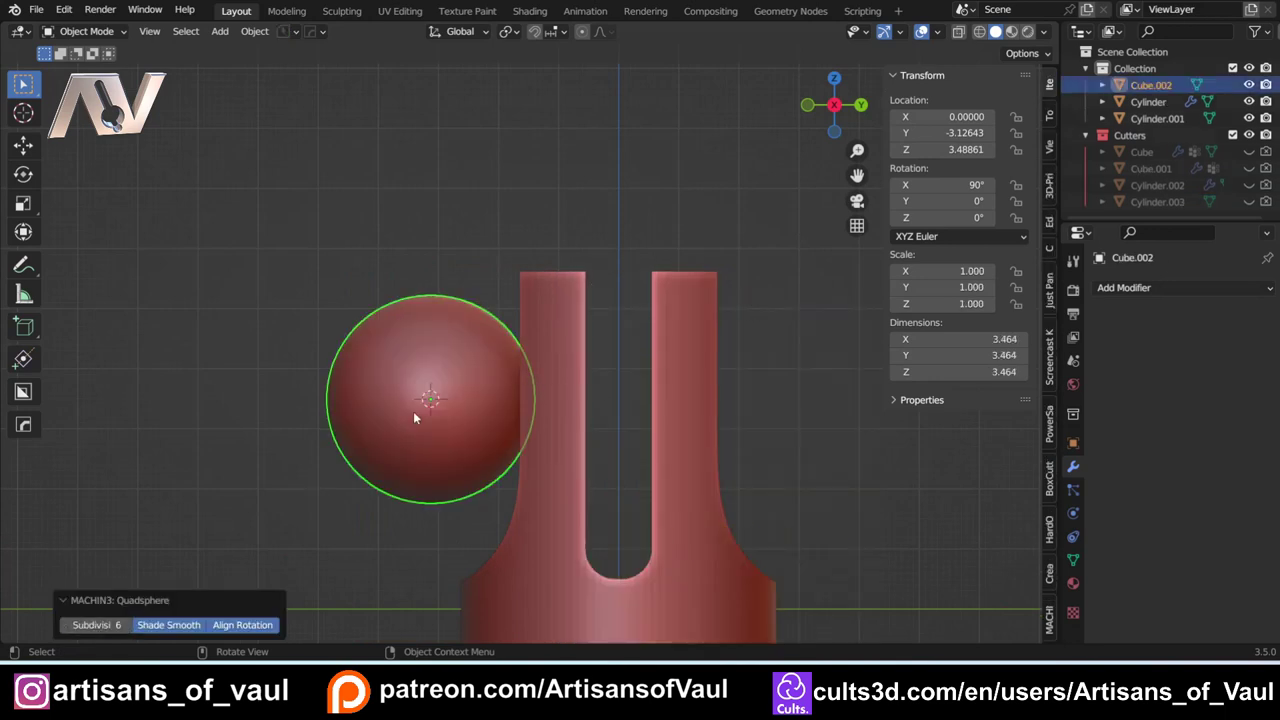
pyautogui.rightClick(428, 376)
pyautogui.click(412, 372)
# Step: Delete the vertices of the sphere half that faces the fork, leaving a hemisphere
pyautogui.press('Tab')
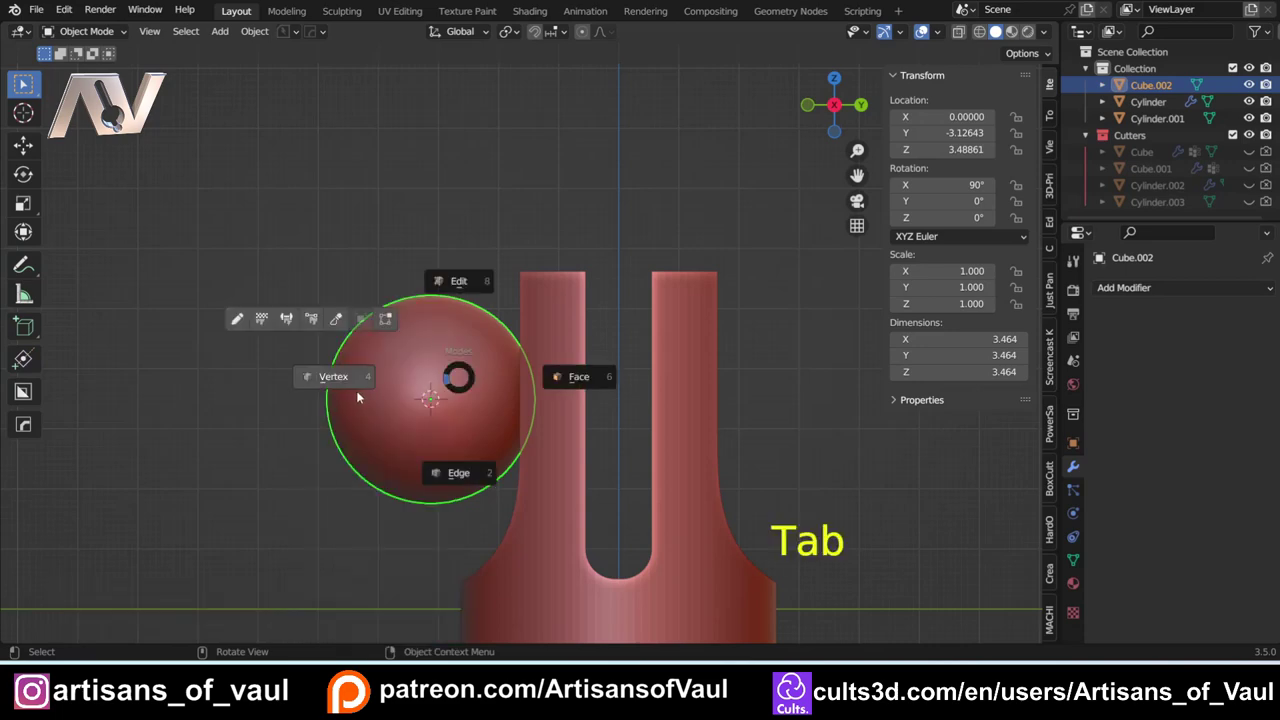
pyautogui.click(356, 390)
pyautogui.scroll(4, 406, 360)
pyautogui.hotkey('shift', 'z')
pyautogui.keyDown('shift'); pyautogui.moveTo(337, 341); pyautogui.dragTo(434, 181, button='middle'); pyautogui.keyUp('shift')
pyautogui.scroll(-2, 434, 181)
pyautogui.scroll(4, 431, 182)
pyautogui.scroll(-2, 384, 256)
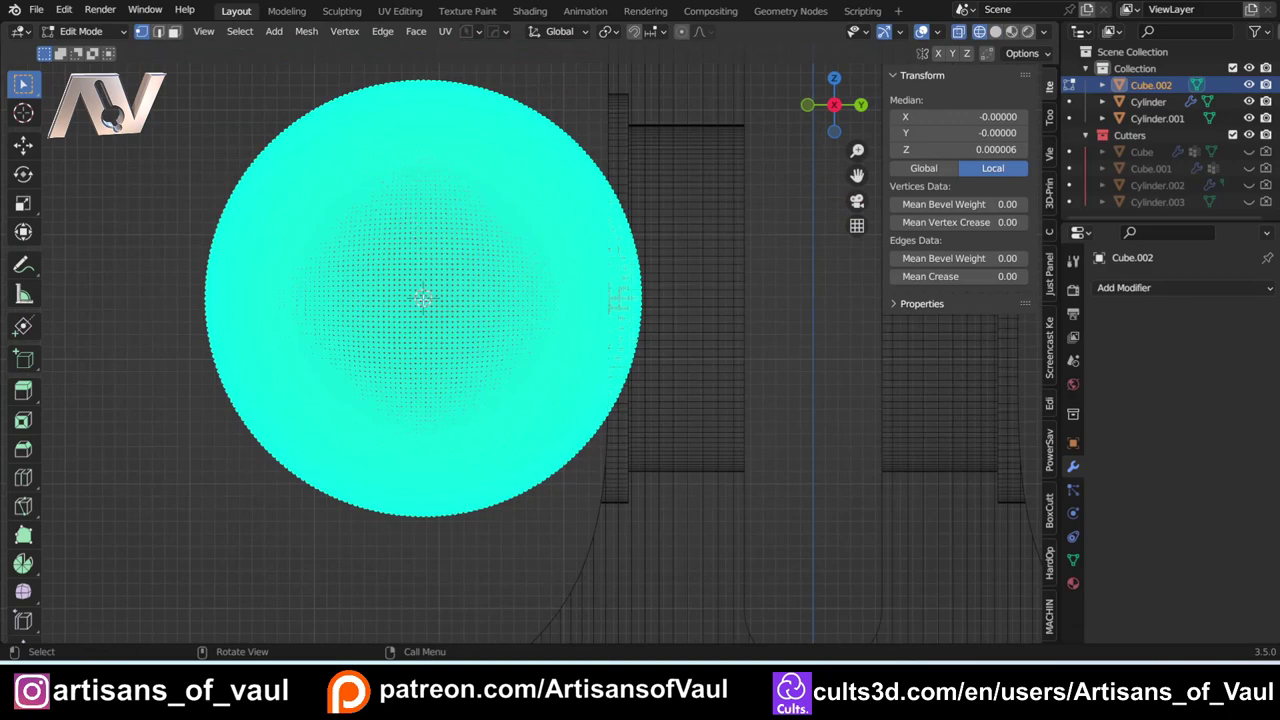
pyautogui.hotkey('shift', 'z')
pyautogui.hotkey('shift', 'z')
pyautogui.moveTo(427, 66); pyautogui.dragTo(643, 557)
pyautogui.scroll(4, 306, 249)
pyautogui.keyDown('shift'); pyautogui.moveTo(306, 249); pyautogui.dragTo(429, 543, button='middle'); pyautogui.keyUp('shift')
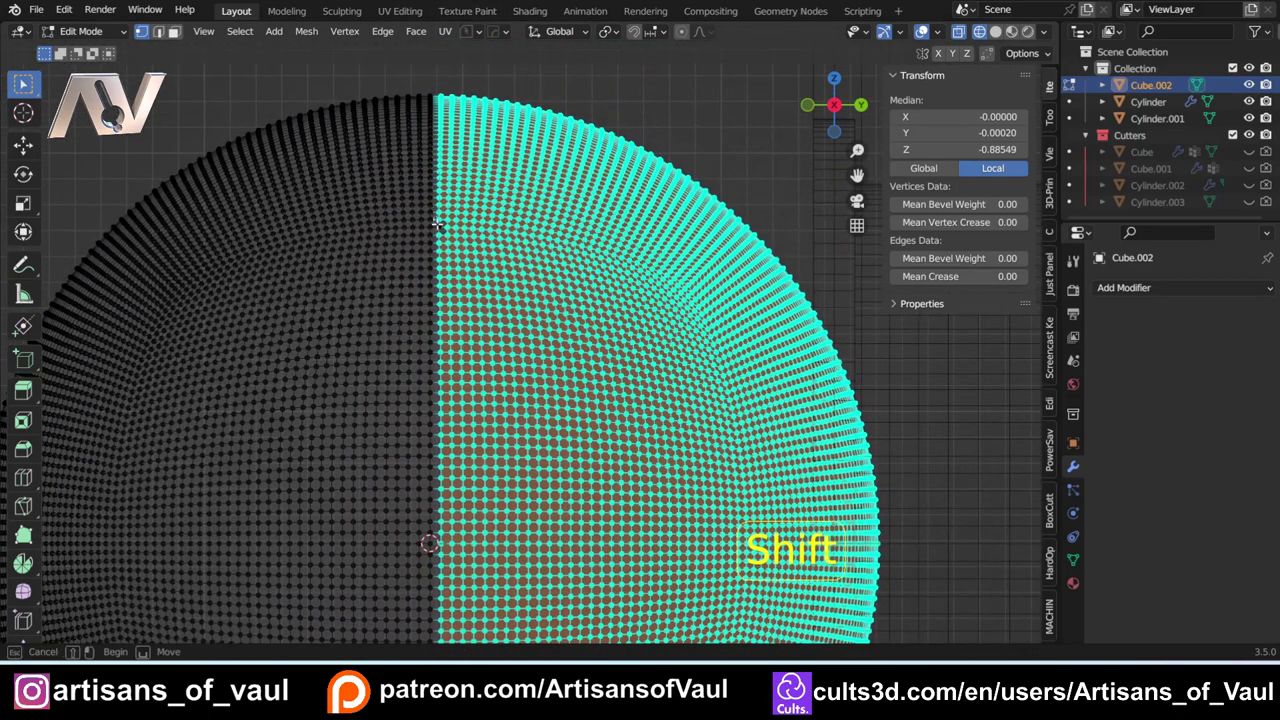
pyautogui.scroll(-5, 480, 370)
pyautogui.press('Delete')
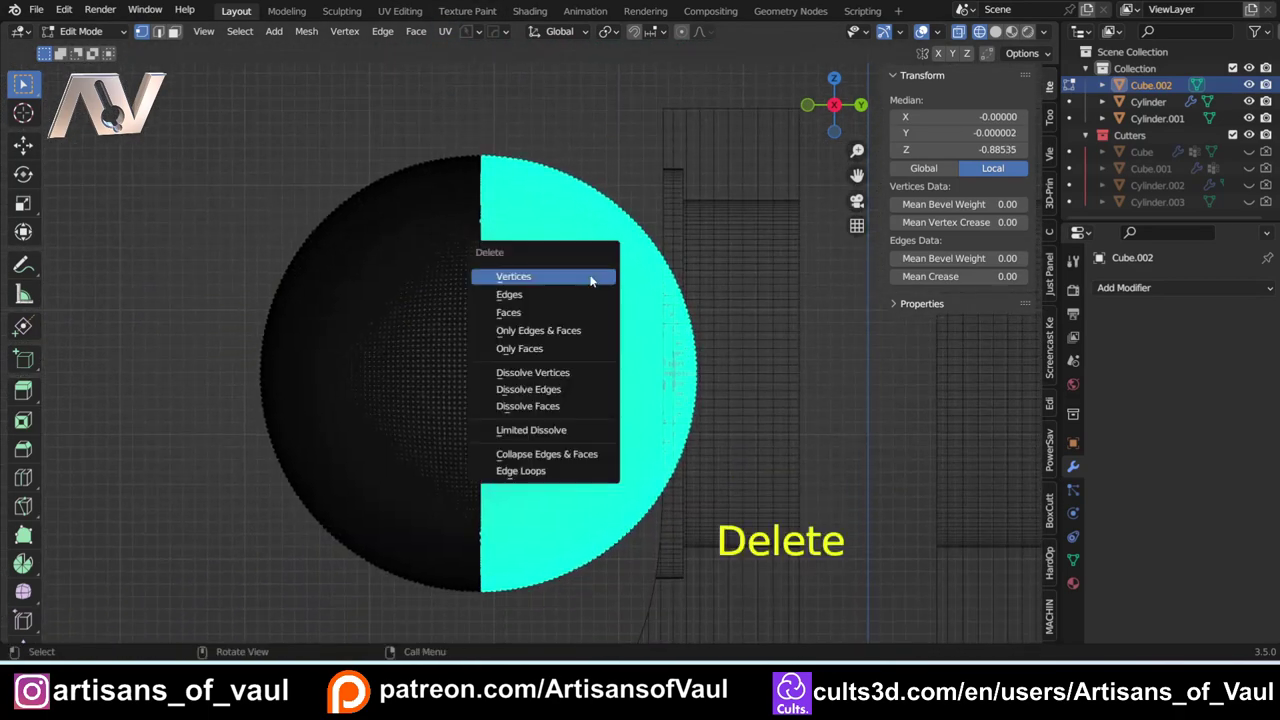
pyautogui.click(591, 278)
# Step: Fill the hemisphere's open rim with a face and return to Object Mode
pyautogui.moveTo(589, 274); pyautogui.dragTo(458, 332, button='middle')
pyautogui.hotkey('shift', 'z')
pyautogui.keyDown('alt'); pyautogui.click(424, 322); pyautogui.keyUp('alt')
pyautogui.press('f')
pyautogui.press('Tab')
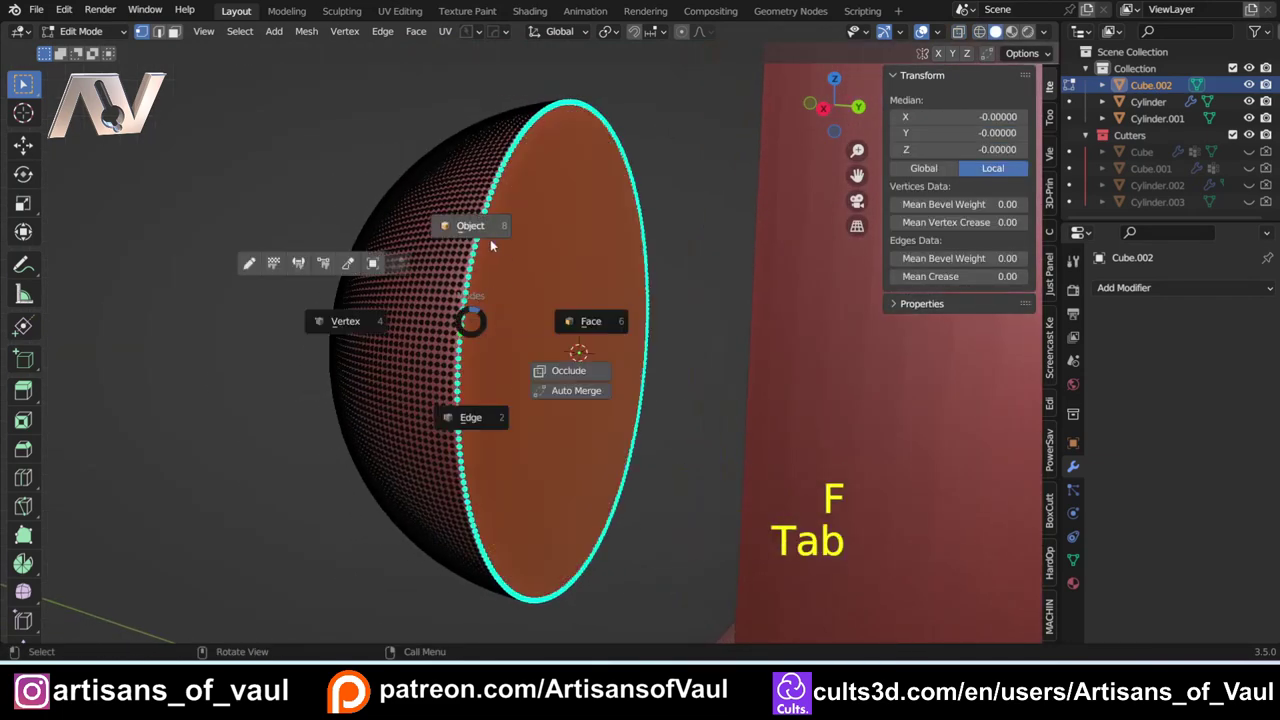
pyautogui.click(491, 234)
# Step: Move the hemisphere about 1.62 along Y so its flat side sits in the fork's round recess
pyautogui.moveTo(551, 228); pyautogui.dragTo(606, 220, button='middle')
pyautogui.click(832, 106)
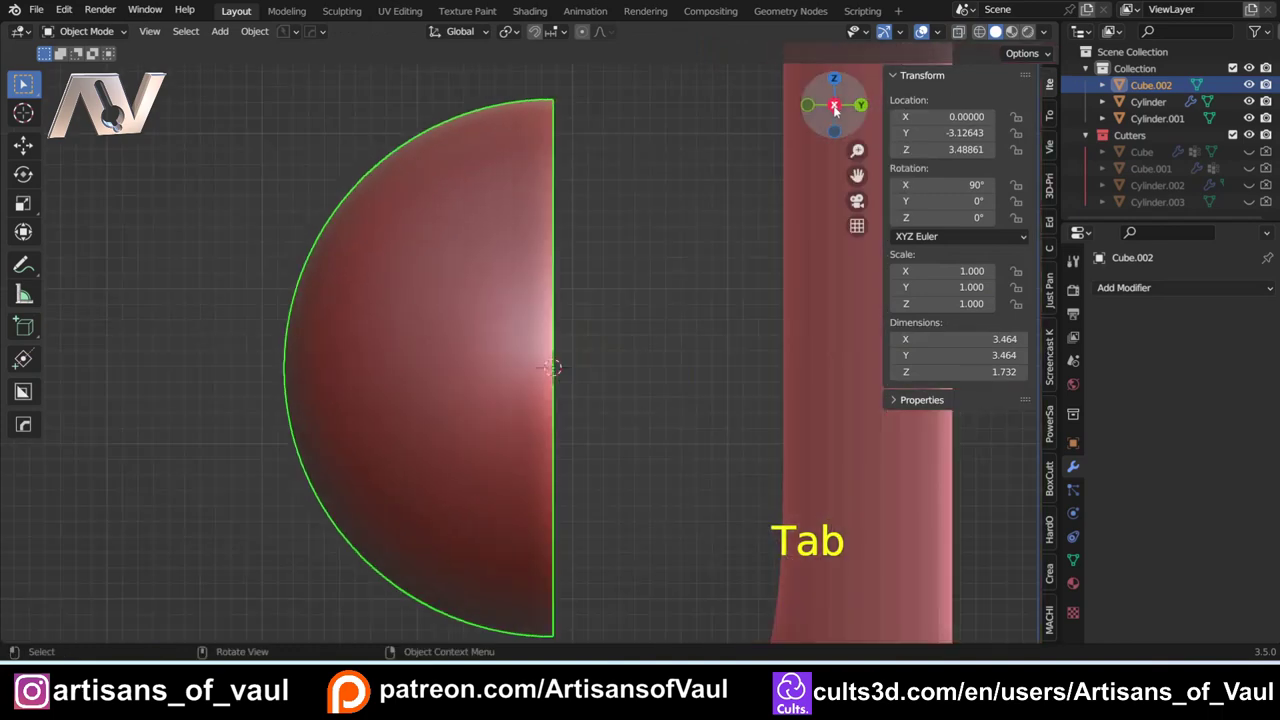
pyautogui.hotkey('shift', 'z')
pyautogui.scroll(2, 595, 290)
pyautogui.press('g')
pyautogui.press('y')
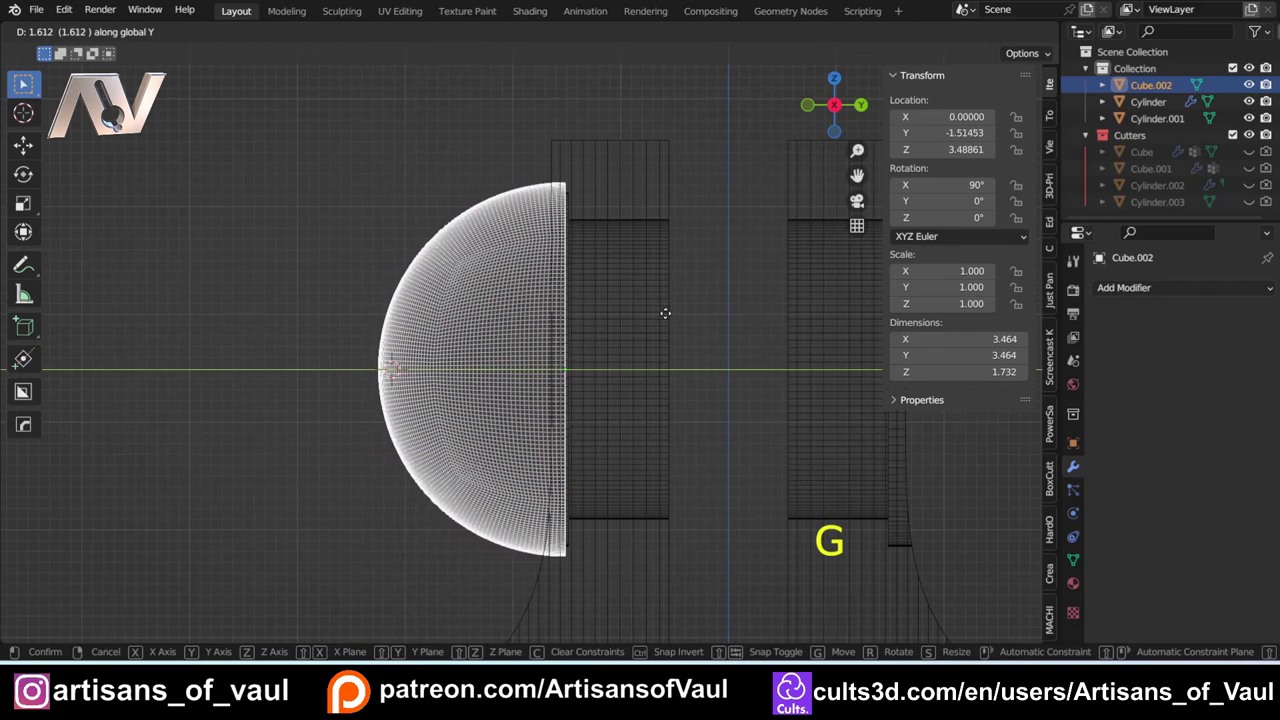
pyautogui.click(766, 336)
# Step: Scale the hemisphere uniformly to about 0.93 so it fits inside the recess
pyautogui.press('s')
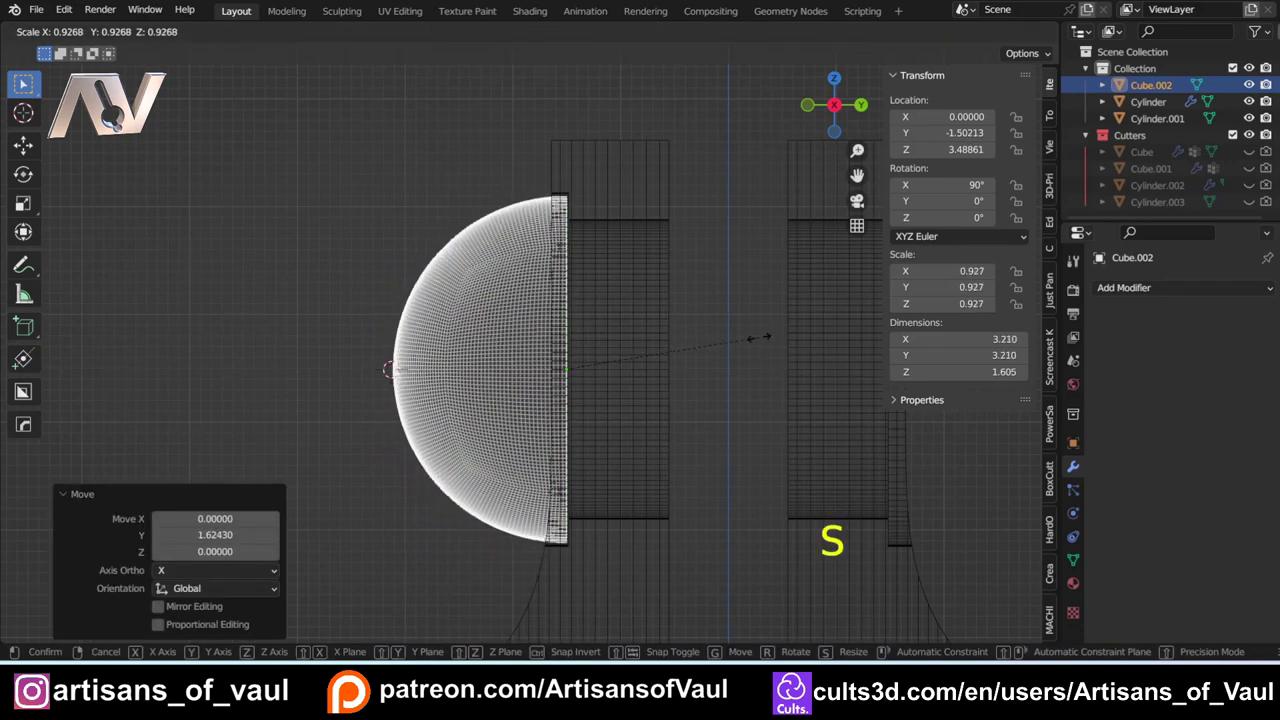
pyautogui.click(512, 304)
pyautogui.hotkey('shift', 'z')
pyautogui.moveTo(512, 304)
pyautogui.mouseDown(button='middle')
pyautogui.moveTo(375, 251)
pyautogui.moveTo(505, 395)
pyautogui.moveTo(649, 420)
pyautogui.mouseUp(button='middle')
pyautogui.scroll(3, 648, 414)
pyautogui.click(586, 366)
pyautogui.moveTo(586, 366); pyautogui.dragTo(617, 354, button='middle')
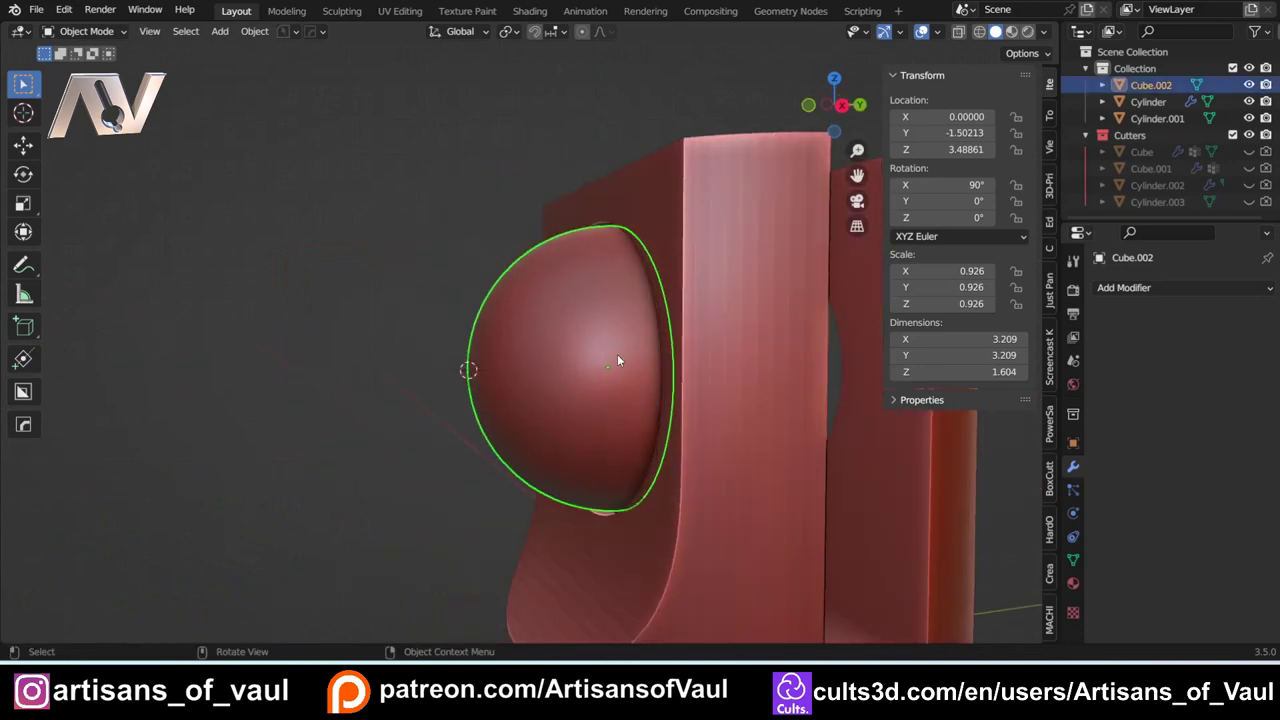
# Step: Flatten the hemisphere along Y to about 0.58 of its depth to form a low domed cap
pyautogui.press('s')
pyautogui.press('y')
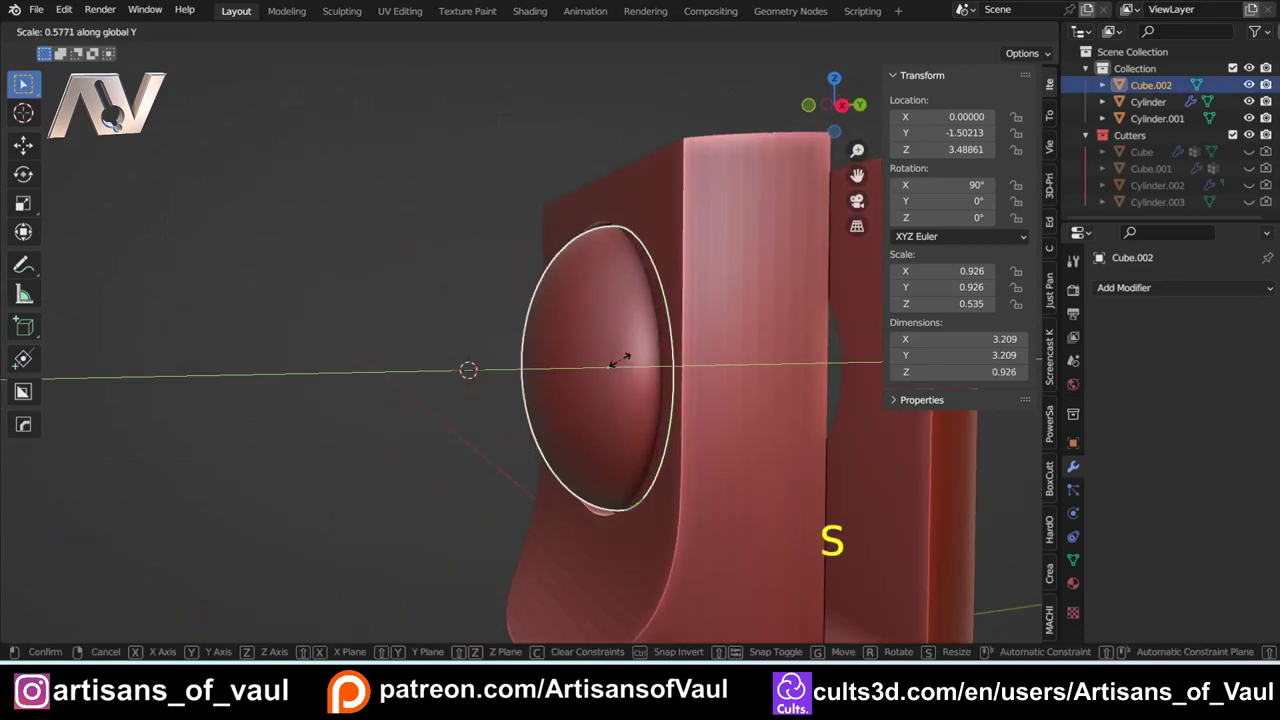
pyautogui.click(617, 361)
# Step: Mirror the domed cap across the Y axis about the fork body
pyautogui.moveTo(617, 361); pyautogui.dragTo(423, 282, button='middle')
pyautogui.keyDown('shift'); pyautogui.click(423, 282); pyautogui.keyUp('shift')
pyautogui.hotkey('alt', 'x')
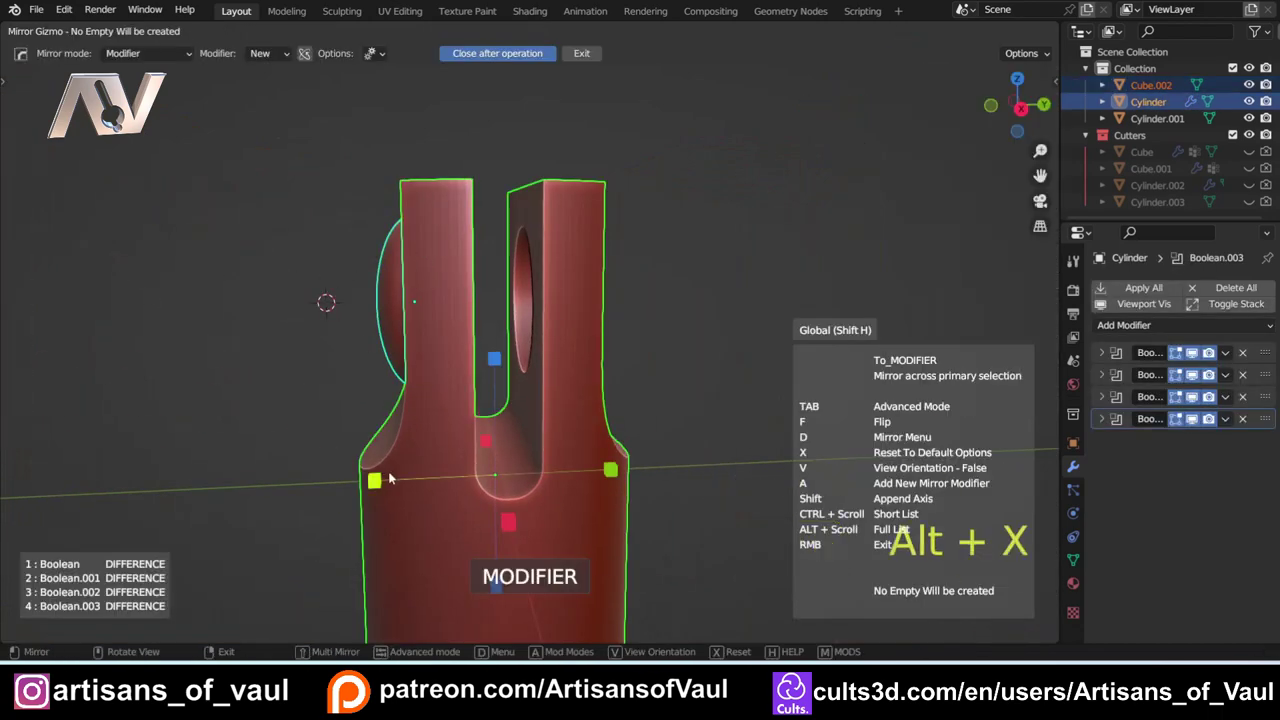
pyautogui.click(378, 478)
# Step: Add a cylinder at the 3D cursor and rotate it 90° in the side view to serve as a pin
pyautogui.click(838, 108)
pyautogui.hotkey('shift', 'a')
pyautogui.click(500, 351)
pyautogui.write('r90')
pyautogui.click(588, 236)
# Step: Move the pin cylinder along Y into the slot between the two prongs
pyautogui.press('g')
pyautogui.press('y')
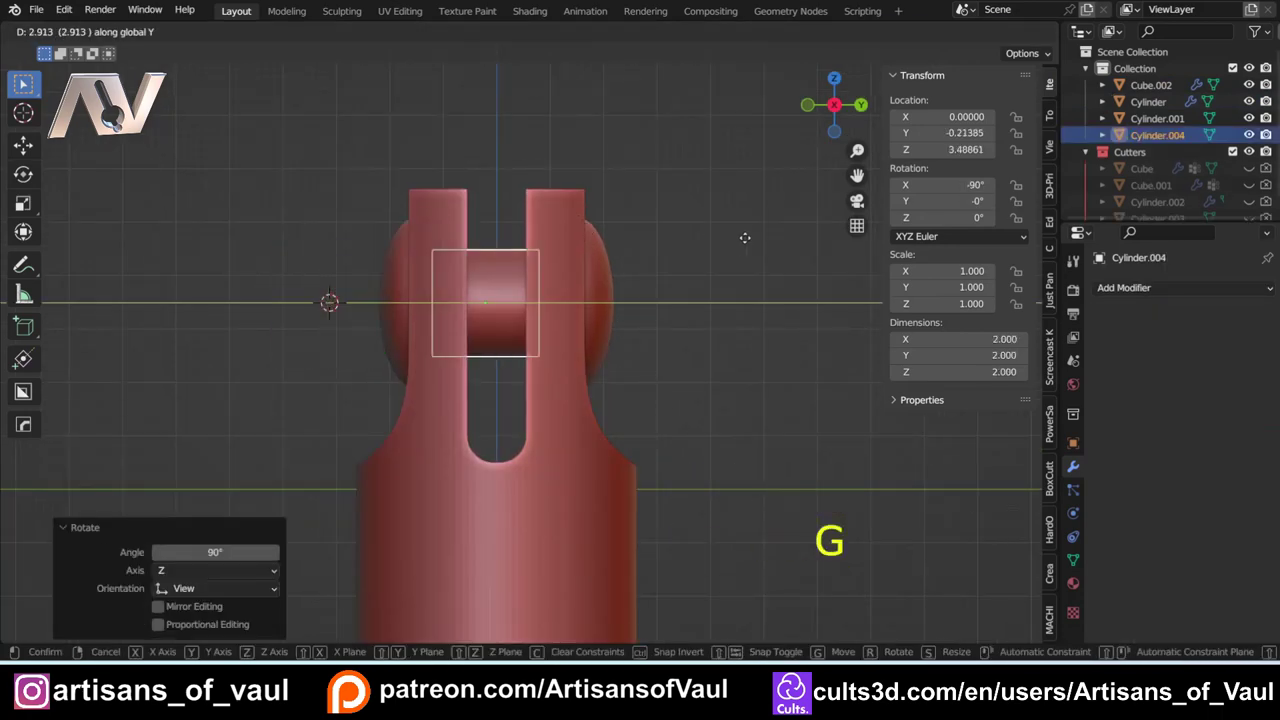
pyautogui.click(749, 238)
# Step: Scale the pin to about 2.72 in diameter and lengthen it along local Z to about 3.33
pyautogui.hotkey('shift', 'z')
pyautogui.scroll(4, 786, 295)
pyautogui.press('s')
pyautogui.click(868, 310)
pyautogui.press('s')
pyautogui.press('z')
pyautogui.press('z')
pyautogui.click(923, 338)
# Step: Centre the pin along Y between the prongs, restore solid shading and deselect it
pyautogui.press('g')
pyautogui.press('y')
pyautogui.press('x')
pyautogui.press('Escape')
pyautogui.press('g')
pyautogui.press('y')
pyautogui.click(816, 373)
pyautogui.hotkey('shift', 'z')
pyautogui.click(757, 311)
# Step: Examine the fork assembly with its pin and domed caps from several angles
pyautogui.scroll(-7, 715, 295)
pyautogui.moveTo(672, 276)
pyautogui.mouseDown(button='middle')
pyautogui.moveTo(697, 316)
pyautogui.moveTo(620, 330)
pyautogui.moveTo(682, 438)
pyautogui.moveTo(654, 281)
pyautogui.mouseUp(button='middle')
pyautogui.scroll(-2, 620, 335)
pyautogui.moveTo(654, 281); pyautogui.dragTo(545, 306, button='middle')
pyautogui.keyDown('shift'); pyautogui.moveTo(545, 306); pyautogui.dragTo(540, 362, button='middle'); pyautogui.keyUp('shift')
pyautogui.scroll(2, 546, 400)
pyautogui.moveTo(455, 260); pyautogui.dragTo(501, 227, button='middle')
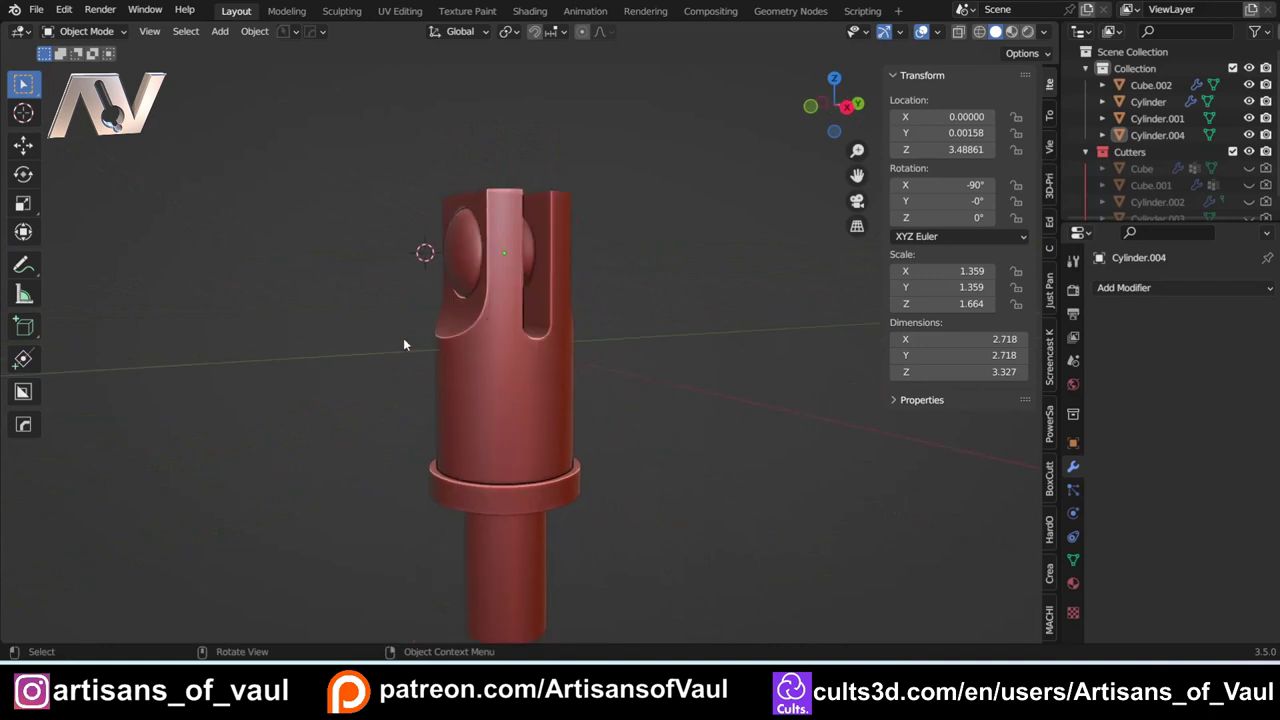
# Step: In the side view along X, snap the 3D cursor to the world origin
pyautogui.click(846, 107)
pyautogui.keyDown('shift'); pyautogui.moveTo(629, 377); pyautogui.dragTo(553, 187, button='middle'); pyautogui.keyUp('shift')
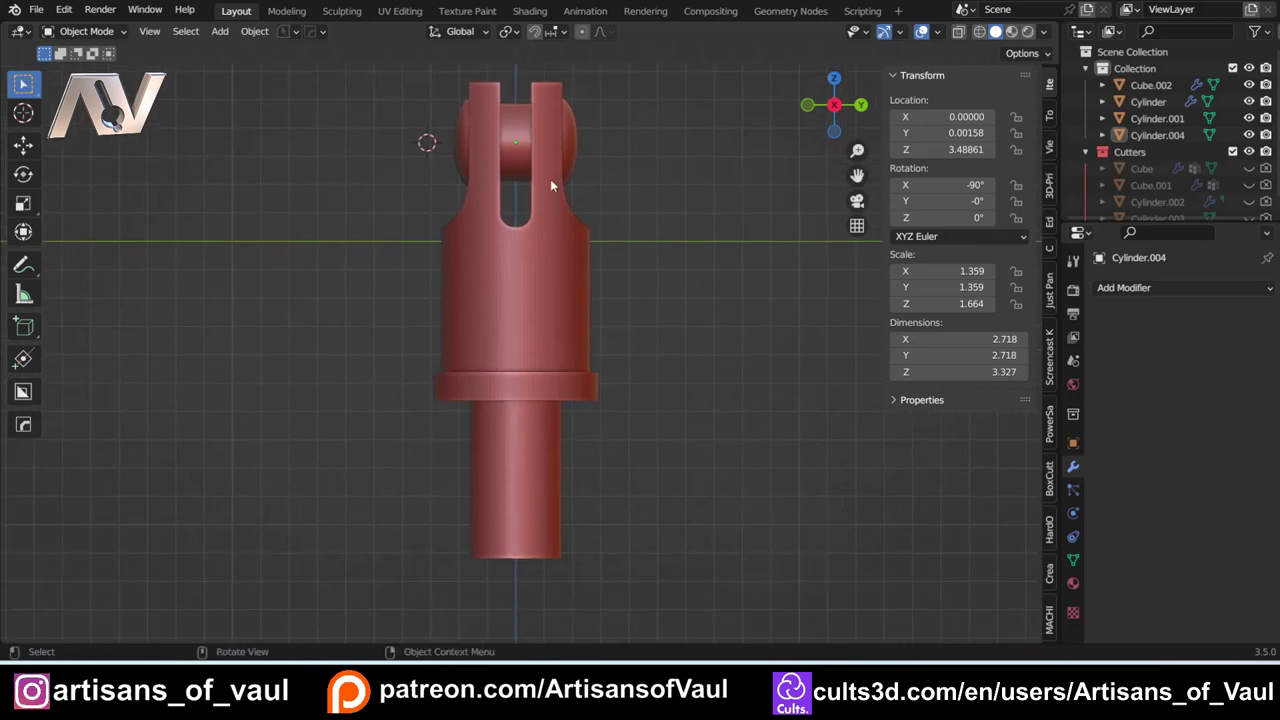
pyautogui.hotkey('shift', 's')
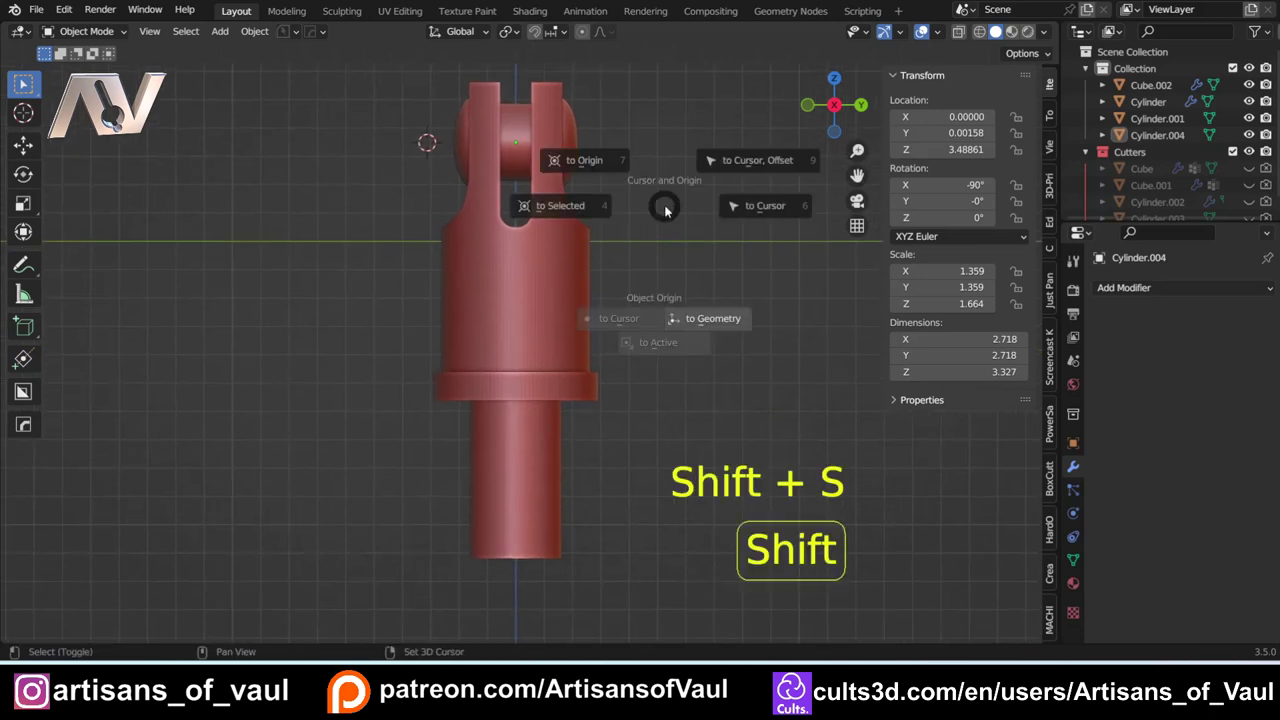
pyautogui.click(566, 148)
# Step: Add a quad sphere with 6 subdivisions and move it about -12.07 along Z to the shaft's lower end
pyautogui.hotkey('shift', 'a')
pyautogui.moveTo(651, 281)
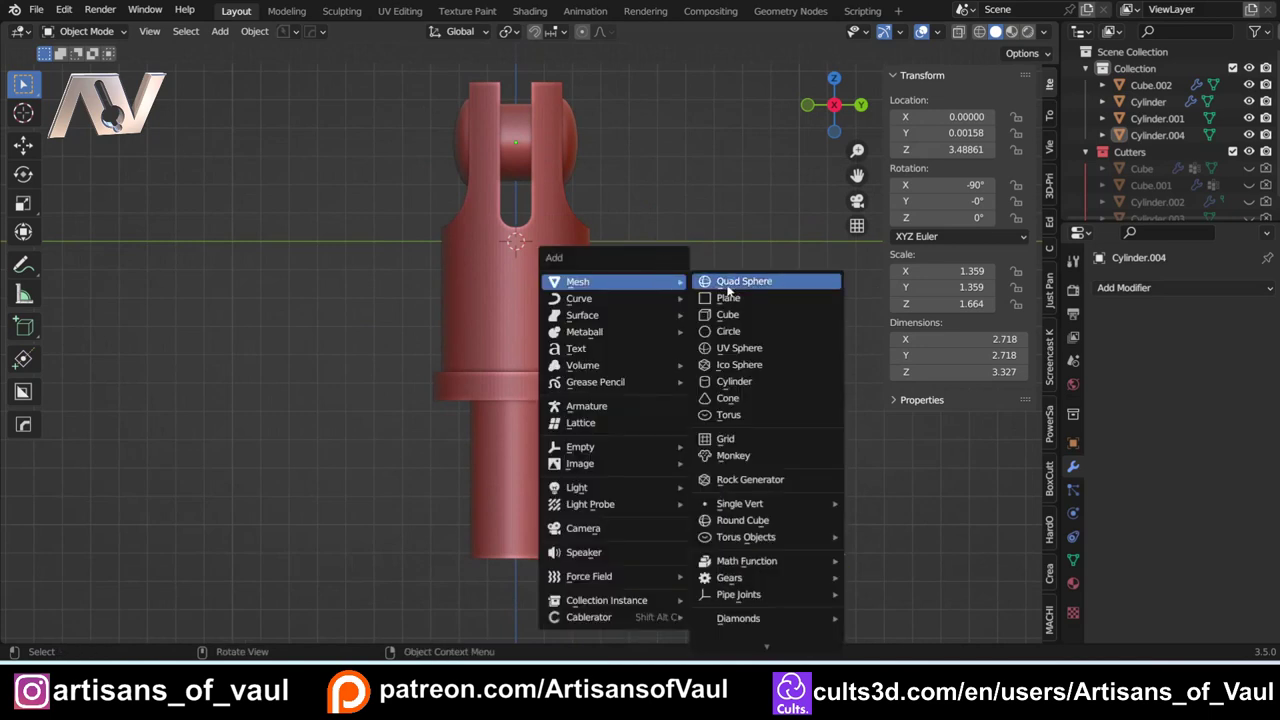
pyautogui.click(743, 283)
pyautogui.keyDown('shift'); pyautogui.scroll(-5, 647, 259); pyautogui.keyUp('shift')
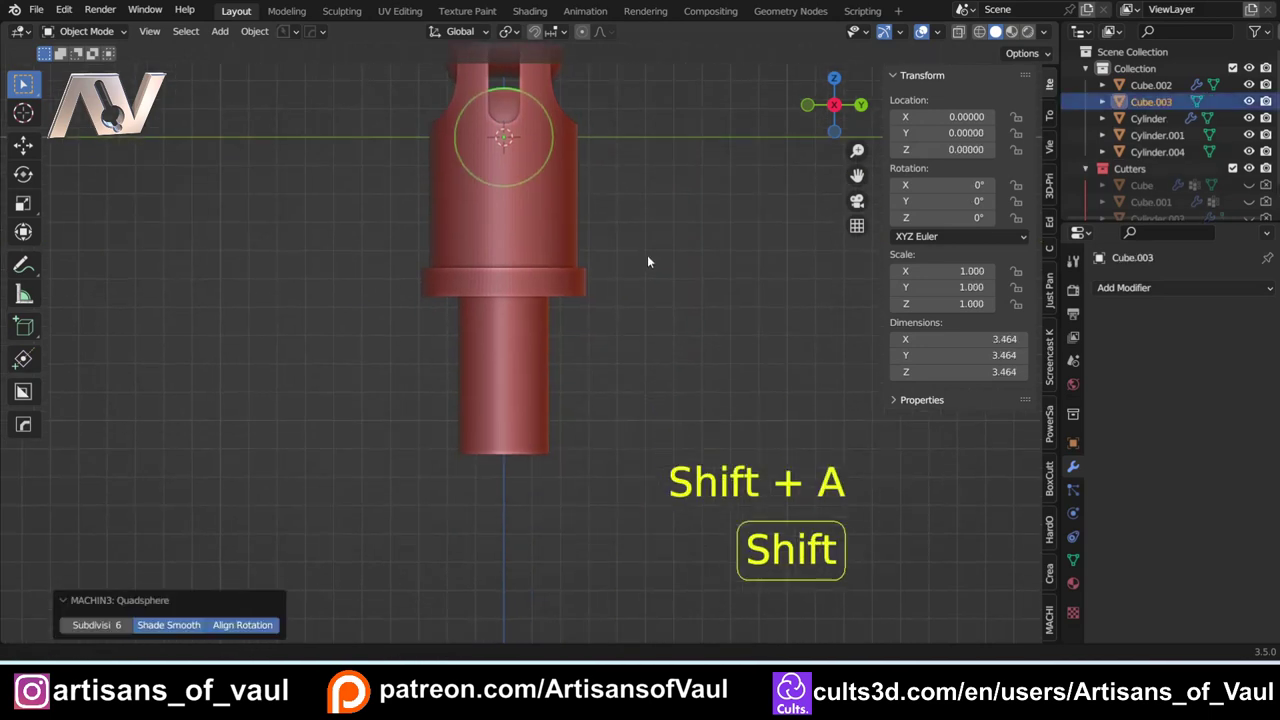
pyautogui.press('g')
pyautogui.press('z')
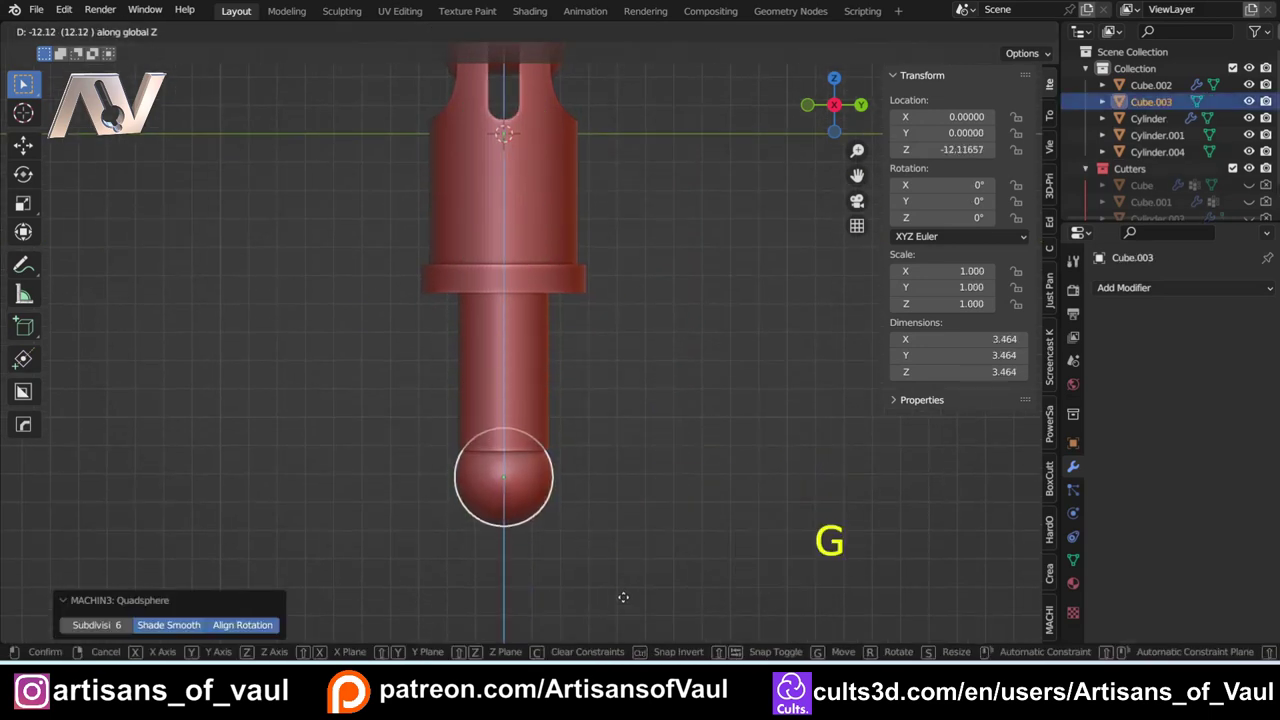
pyautogui.click(630, 538)
pyautogui.keyDown('shift'); pyautogui.scroll(-3, 614, 374); pyautogui.keyUp('shift')
pyautogui.scroll(2, 507, 320)
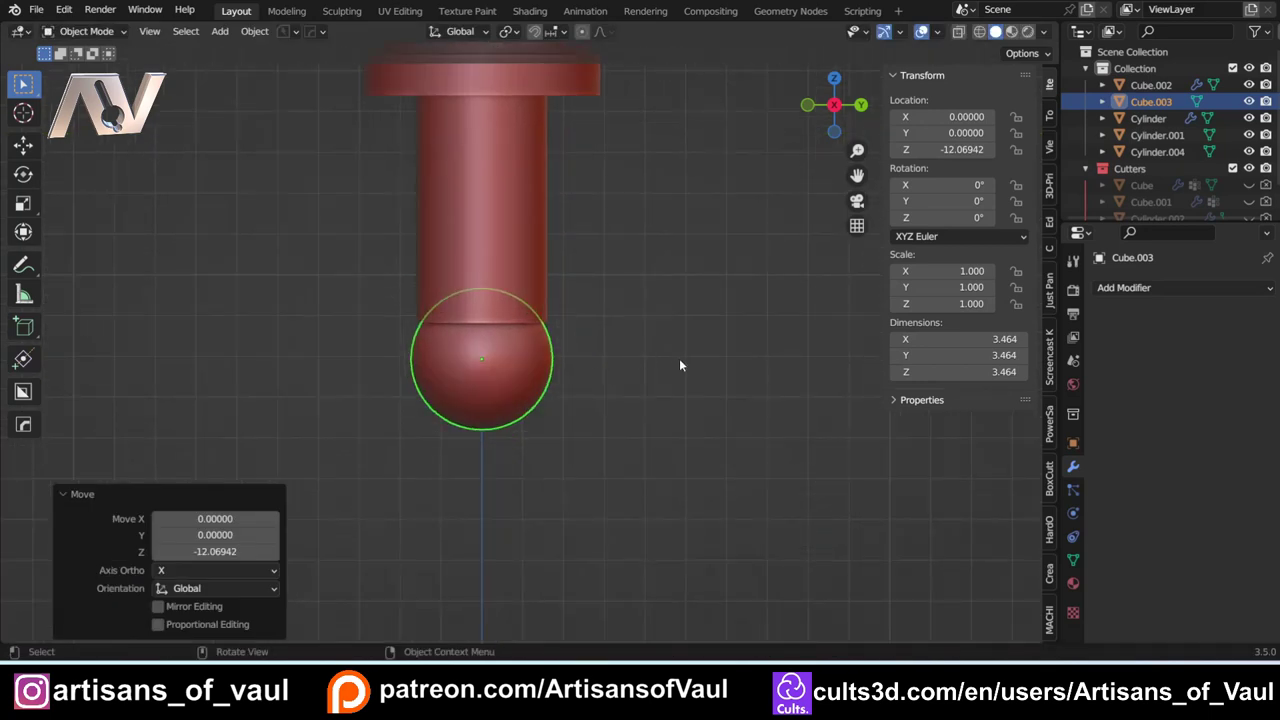
# Step: Scale the quad sphere to about 5.41 in diameter and lower it to about -12.84 in Z
pyautogui.press('s')
pyautogui.click(805, 411)
pyautogui.press('t')
pyautogui.press('g')
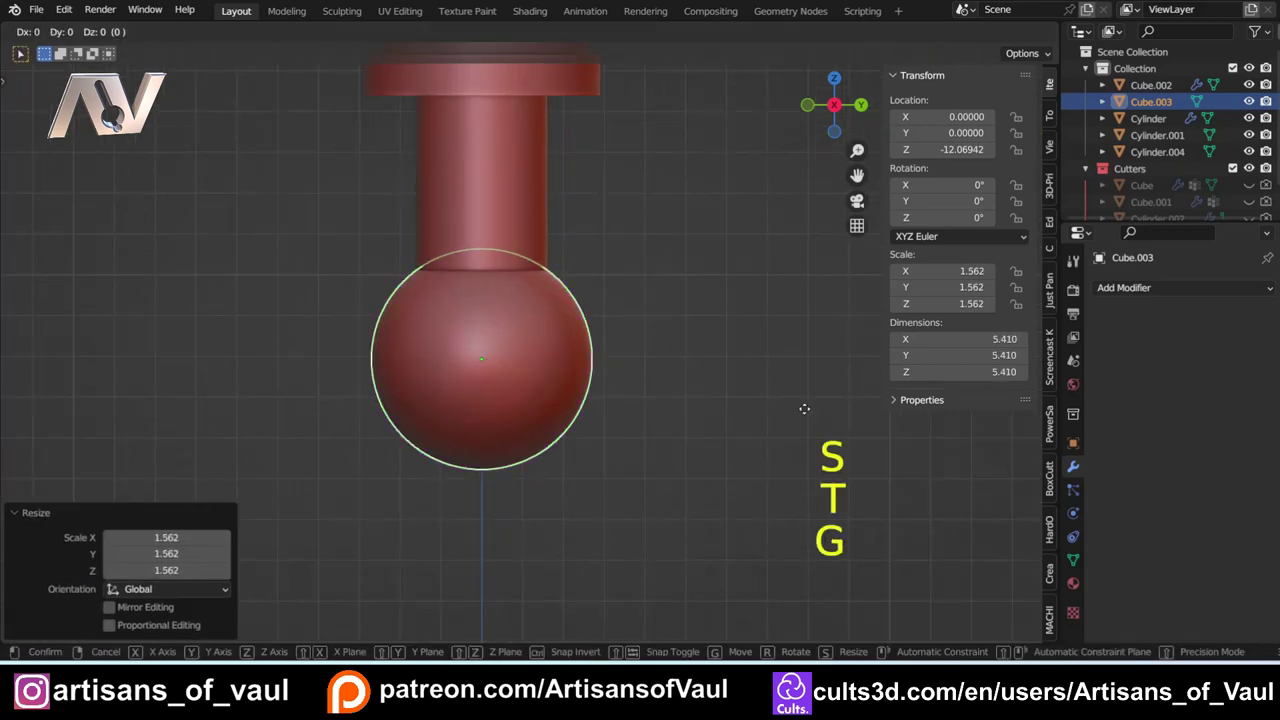
pyautogui.press('z')
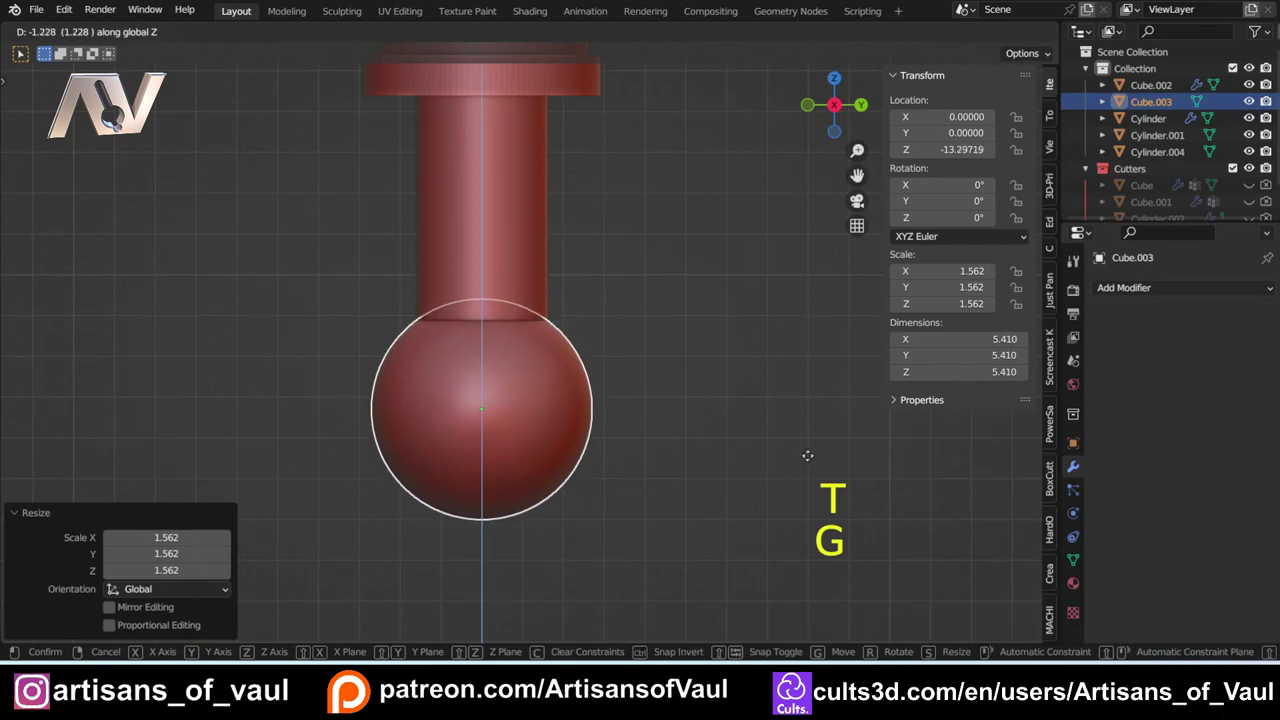
pyautogui.click(808, 440)
# Step: Check the mesh density where the sphere meets the shaft and delete the sphere
pyautogui.scroll(4, 438, 296)
pyautogui.keyDown('shift'); pyautogui.moveTo(473, 331); pyautogui.dragTo(574, 420, button='middle'); pyautogui.keyUp('shift')
pyautogui.scroll(4, 560, 425)
pyautogui.rightClick(543, 378)
pyautogui.click(533, 374)
pyautogui.scroll(2, 362, 367)
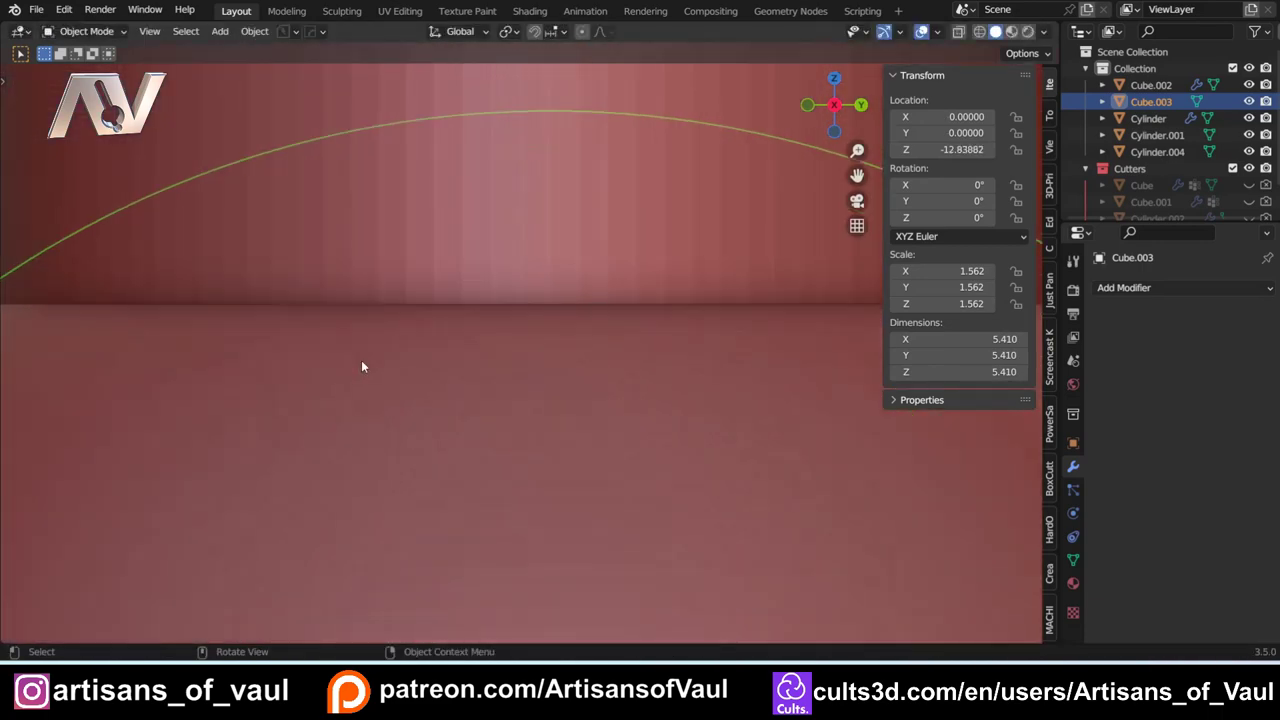
pyautogui.scroll(-6, 368, 360)
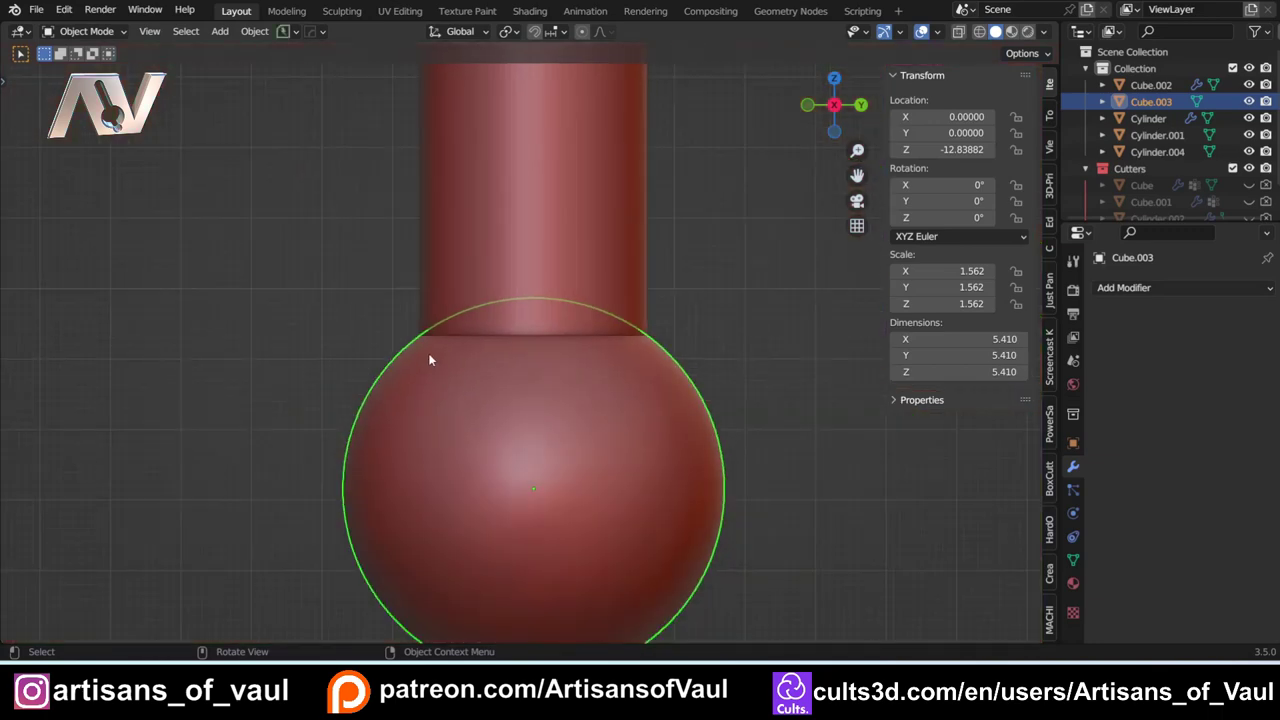
pyautogui.press('Delete')
# Step: Add a quad sphere with 5 subdivisions and move it along Z to about -12.30 at the shaft's lower end
pyautogui.scroll(-3, 432, 335)
pyautogui.hotkey('shift', 'a')
pyautogui.moveTo(519, 283)
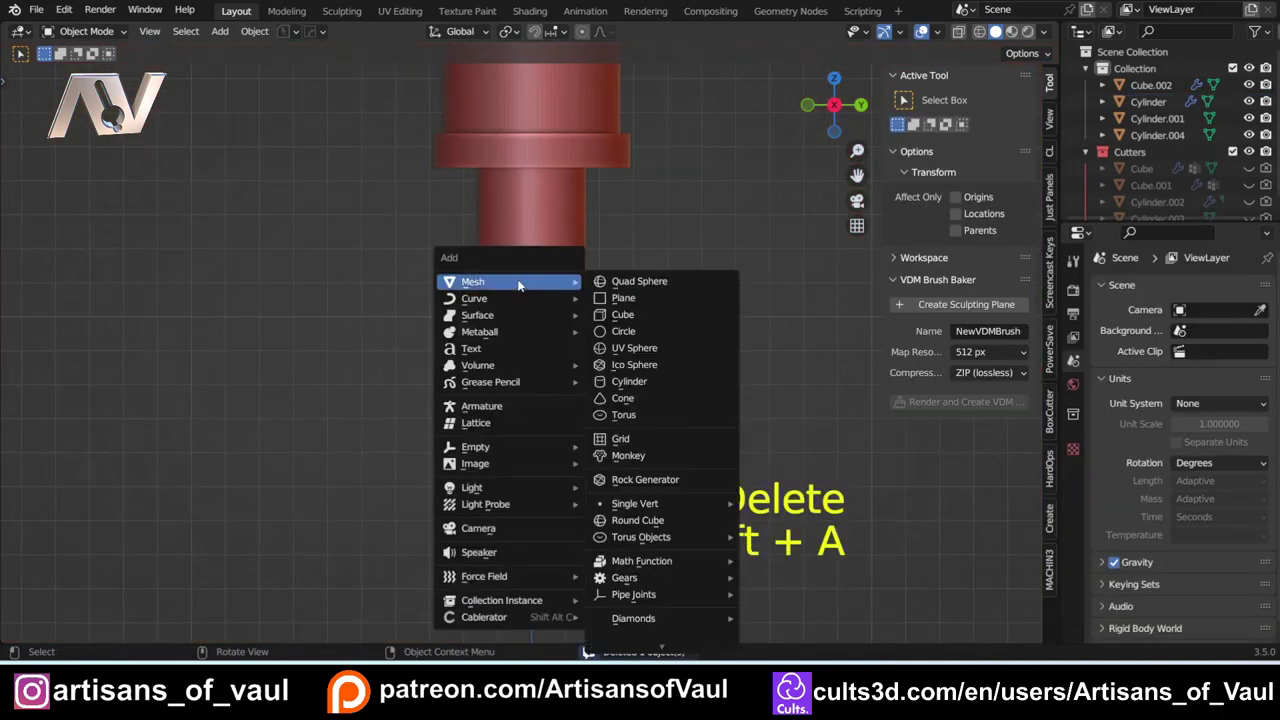
pyautogui.click(651, 282)
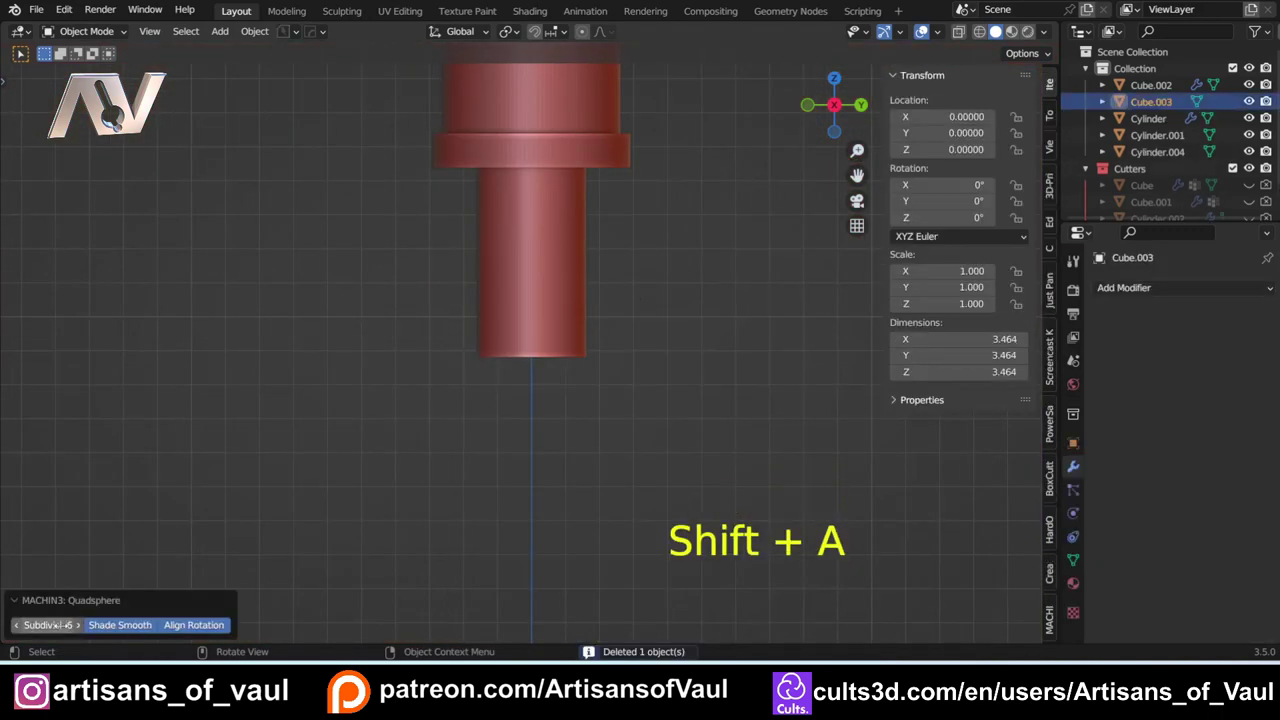
pyautogui.scroll(-3, 648, 250)
pyautogui.press('g')
pyautogui.press('z')
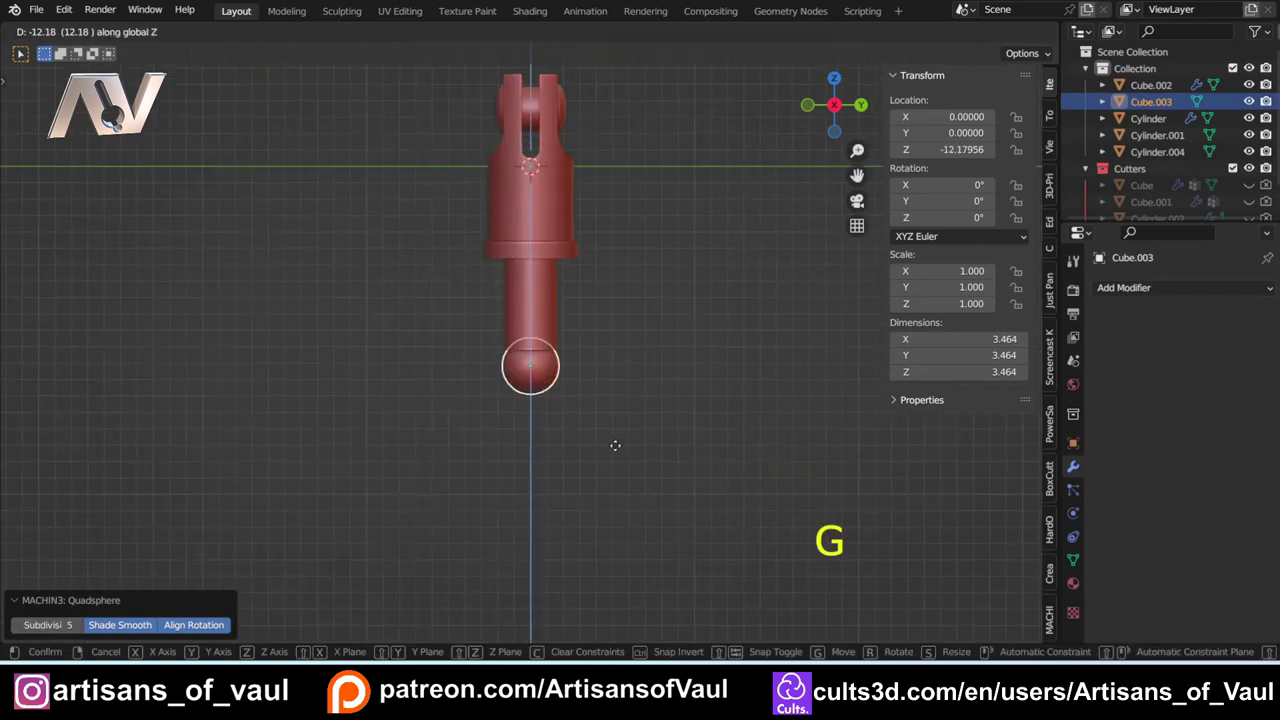
pyautogui.click(615, 443)
# Step: Scale the quad sphere to about 5.06 in diameter so it meets the shaft's bottom rim, and deselect it
pyautogui.scroll(5, 600, 420)
pyautogui.rightClick(535, 398)
pyautogui.click(517, 373)
pyautogui.scroll(3, 573, 388)
pyautogui.scroll(1, 541, 437)
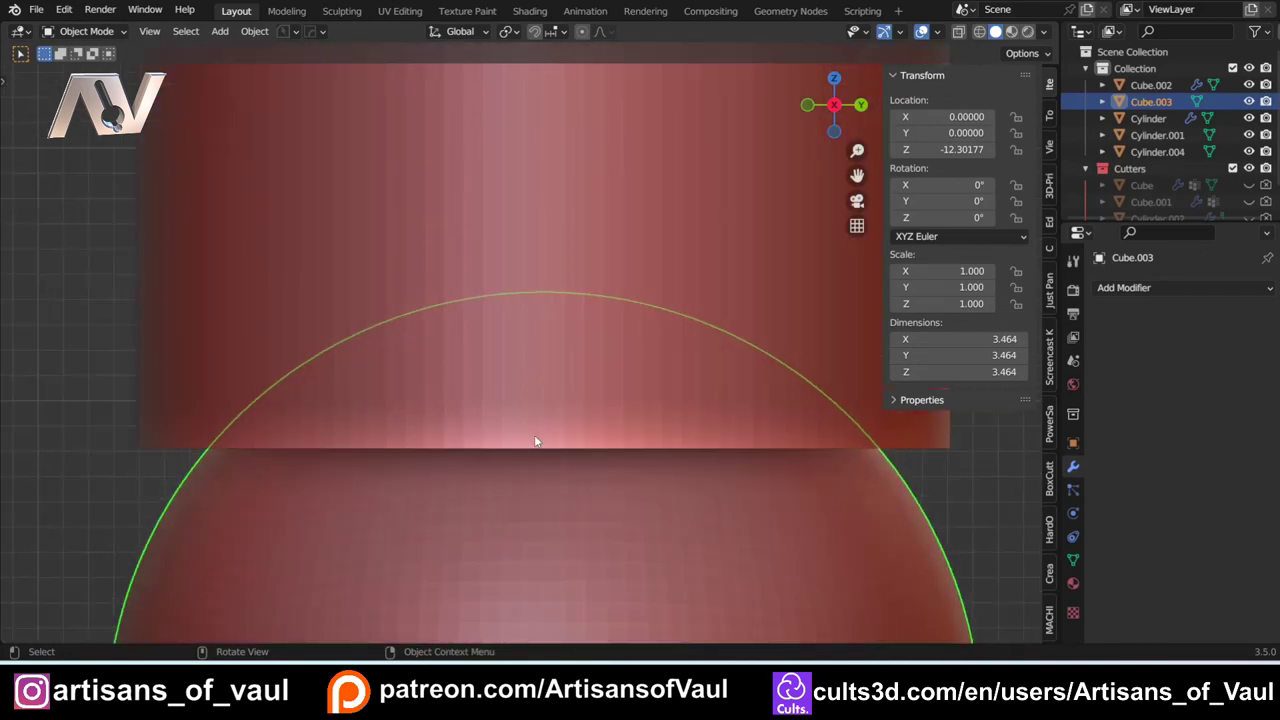
pyautogui.scroll(-3, 541, 437)
pyautogui.press('s')
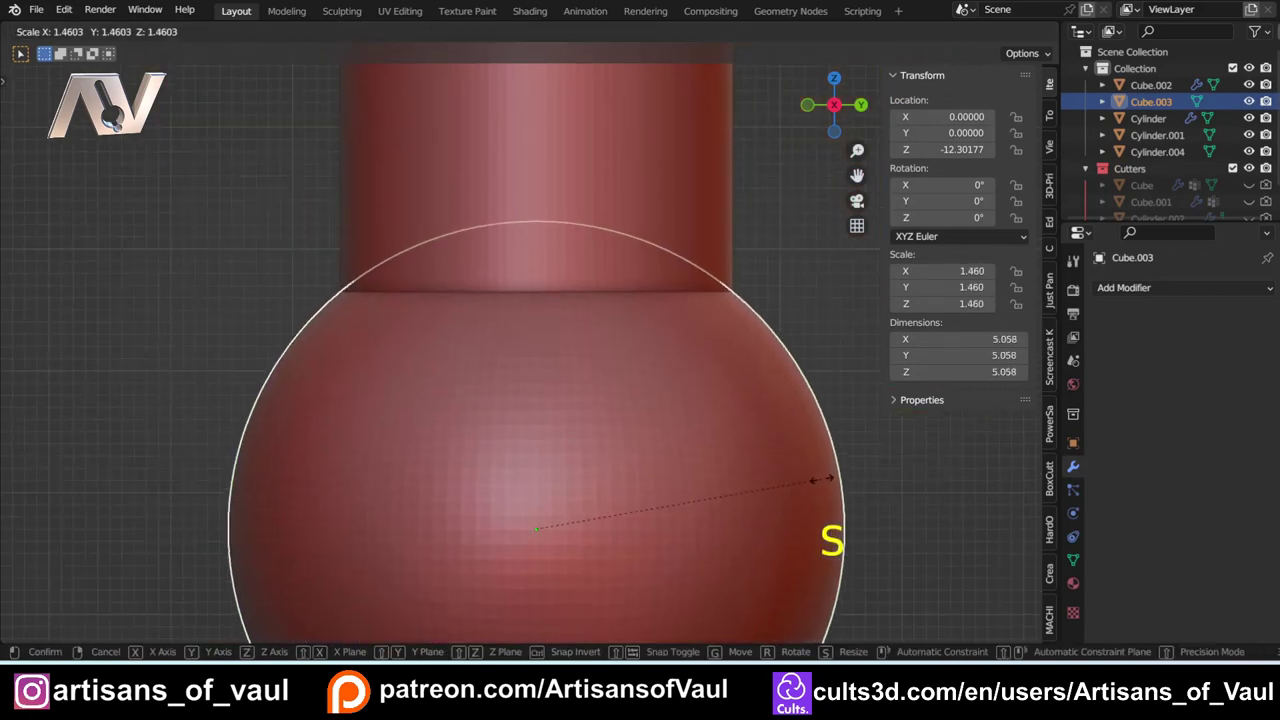
pyautogui.click(818, 477)
pyautogui.scroll(-4, 737, 437)
pyautogui.click(693, 346)
# Step: Mark neighbouring facet edges on the shaft and sphere with short annotation strokes to compare their mesh density
pyautogui.scroll(4, 575, 335)
pyautogui.keyDown('shift'); pyautogui.moveTo(480, 298); pyautogui.dragTo(474, 369, button='middle'); pyautogui.keyUp('shift')
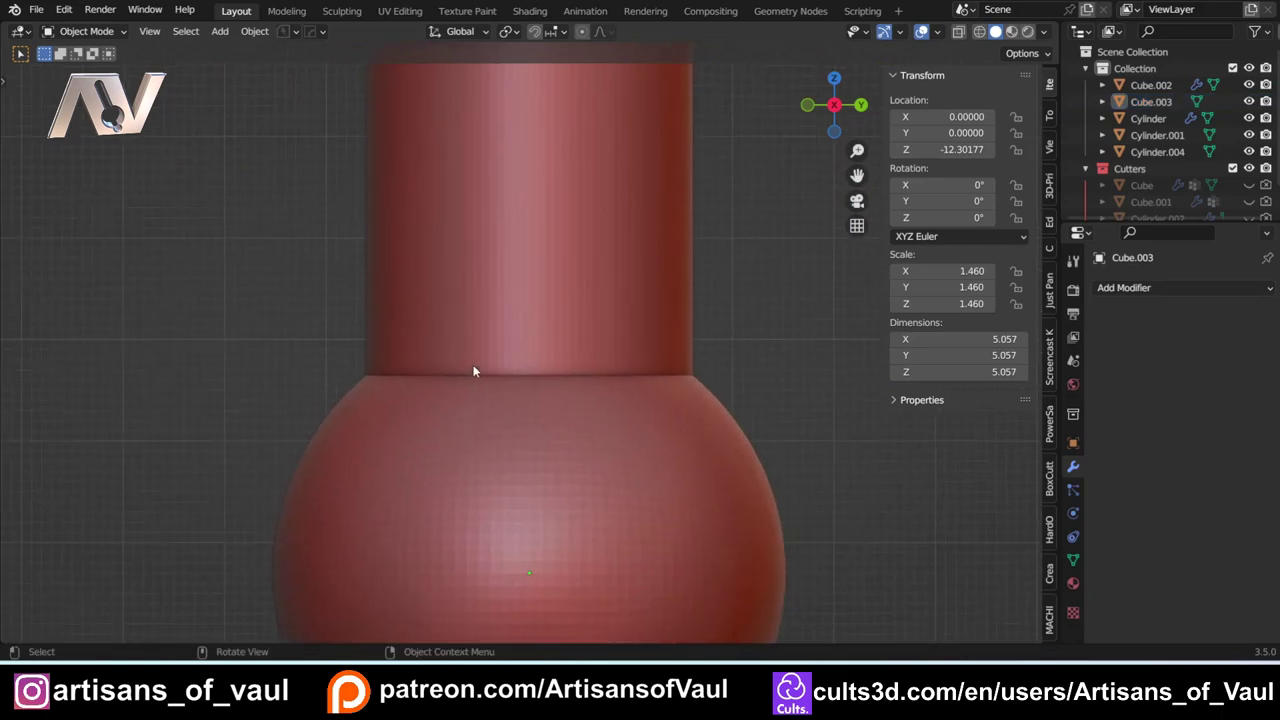
pyautogui.scroll(4, 466, 410)
pyautogui.keyDown('shift'); pyautogui.moveTo(478, 441); pyautogui.dragTo(495, 386, button='middle'); pyautogui.keyUp('shift')
pyautogui.scroll(3, 510, 389)
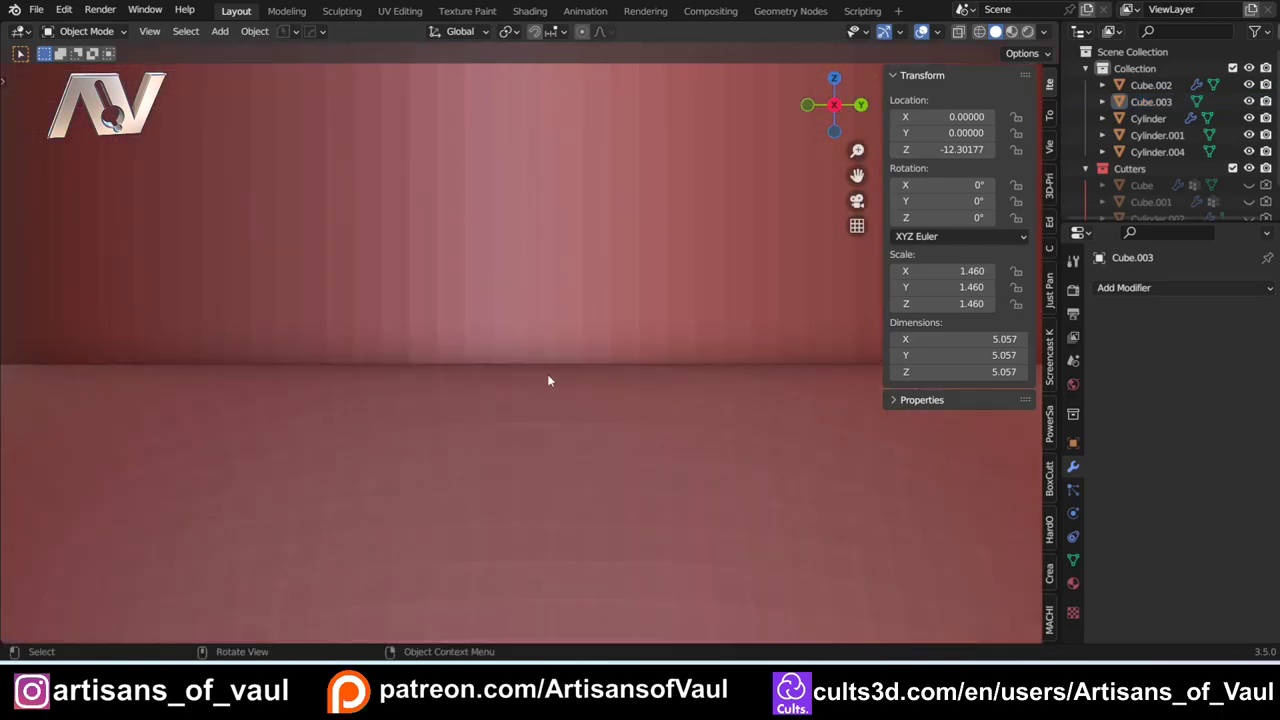
pyautogui.scroll(1, 506, 398)
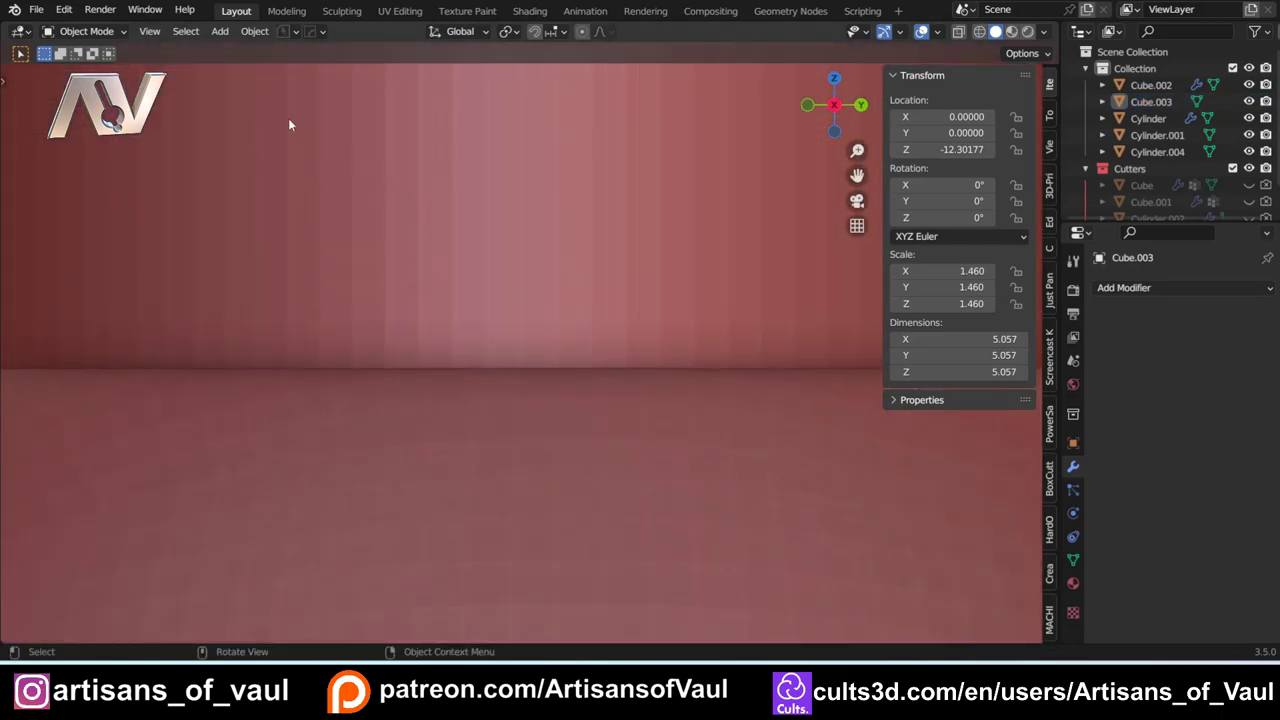
pyautogui.press('t')
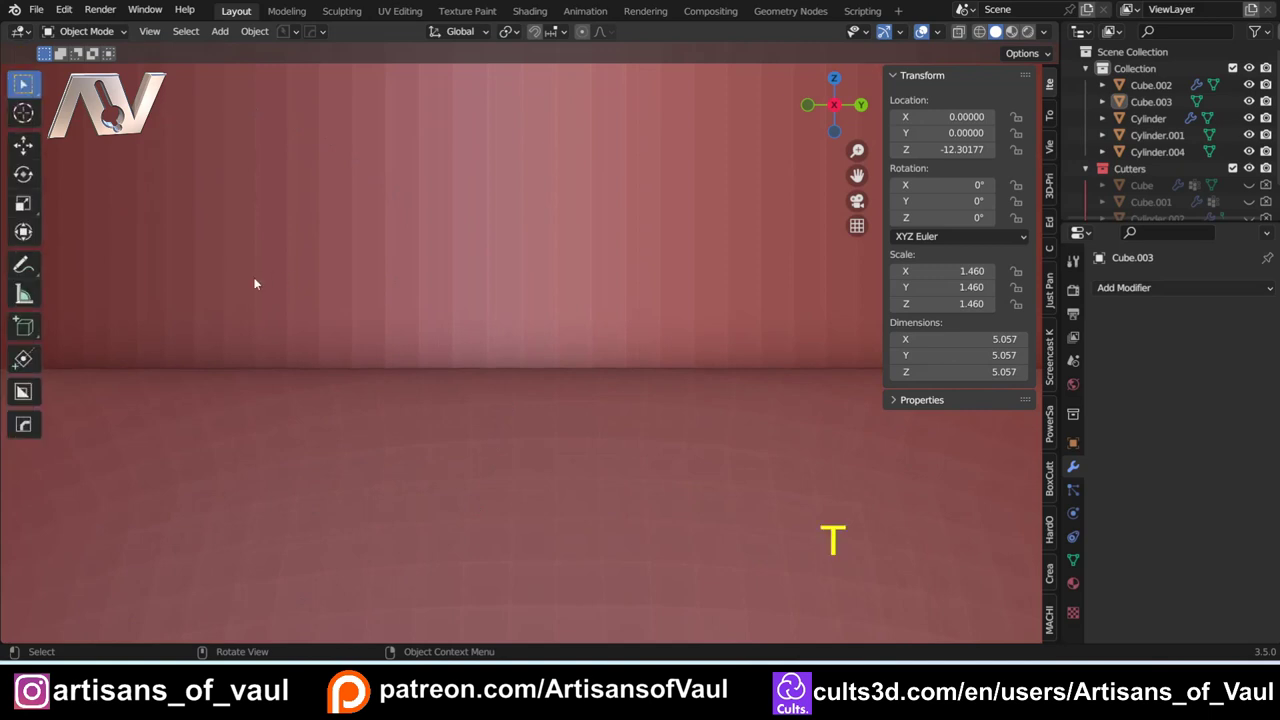
pyautogui.click(25, 266)
pyautogui.moveTo(515, 378); pyautogui.dragTo(516, 395)
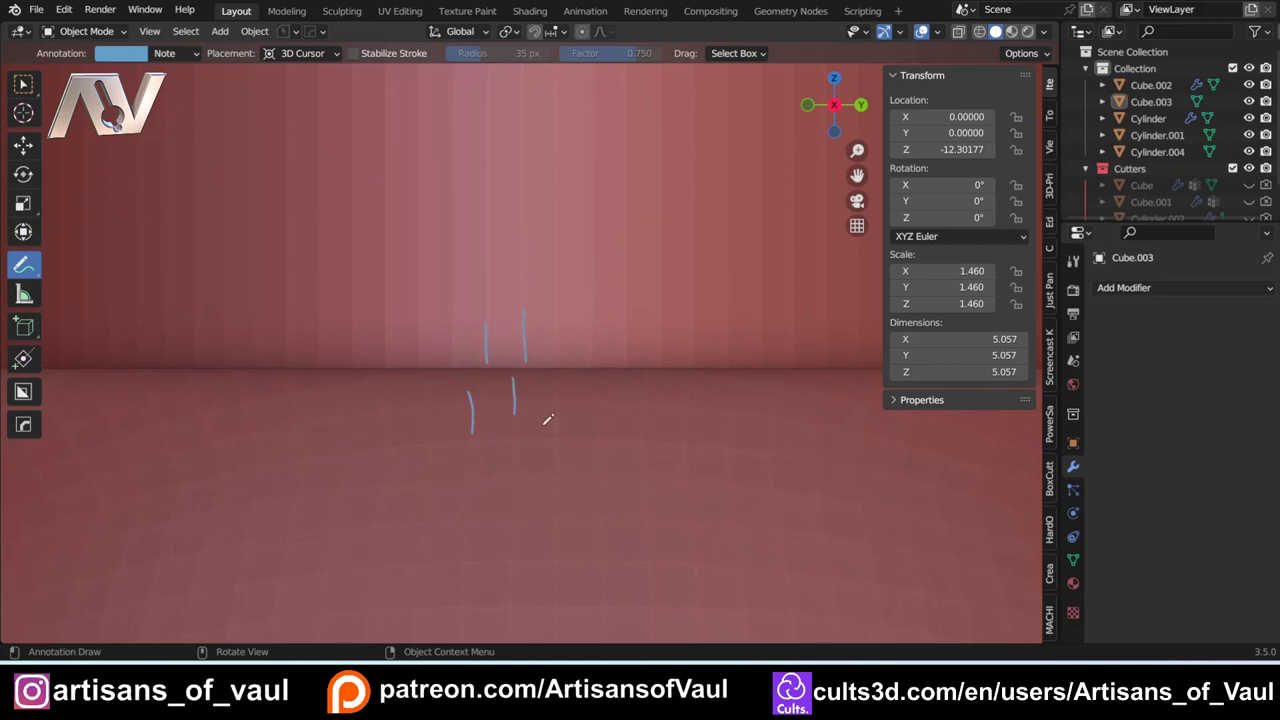
# Step: Undo the annotation strokes at the joint and return to the selection tool
pyautogui.scroll(-6, 455, 375)
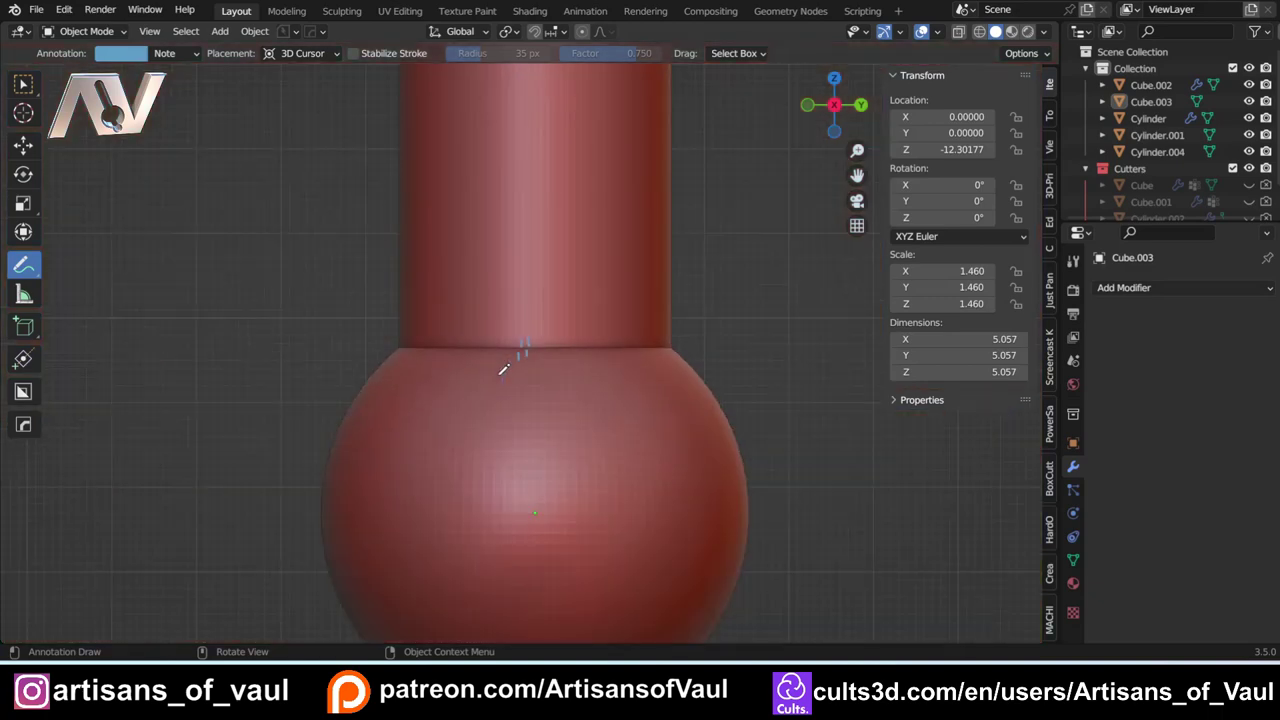
pyautogui.hotkey('ctrl', 'z')
pyautogui.hotkey('ctrl', 'z')
pyautogui.hotkey('ctrl', 'z')
pyautogui.click(25, 85)
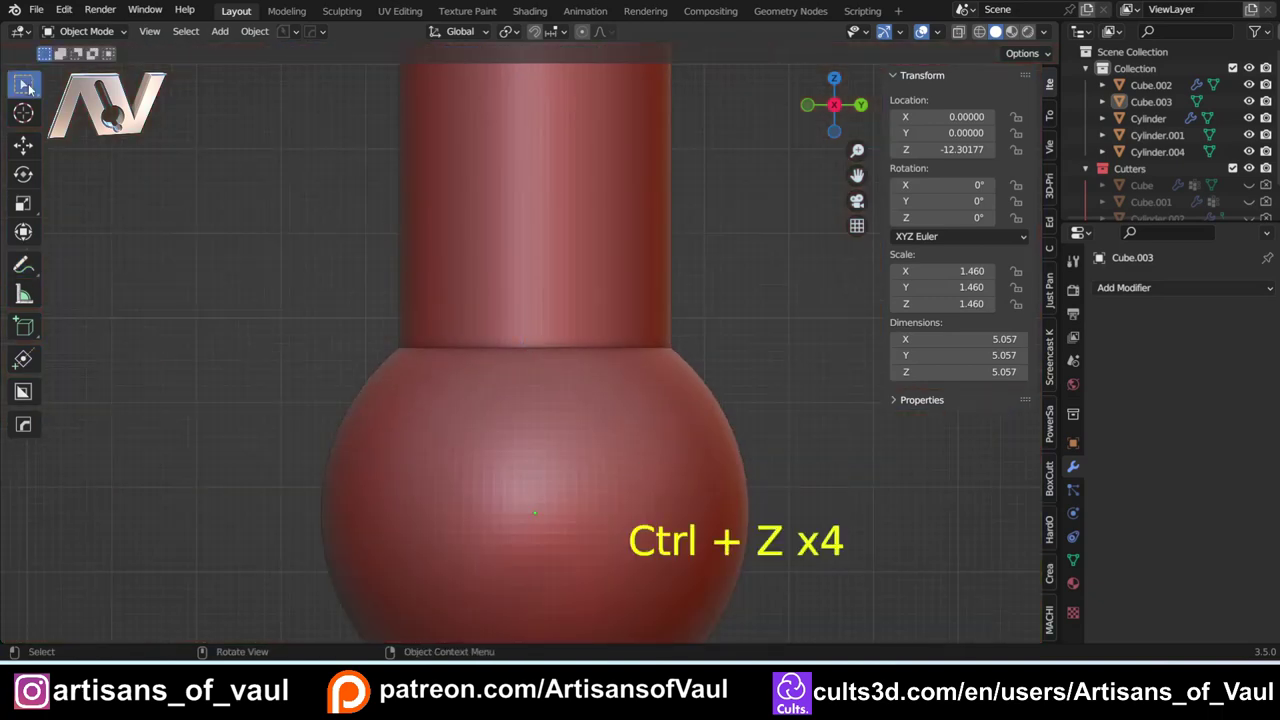
# Step: Join the sphere to the shaft with a non-destructive exact Boolean union and hide the sphere cutter
pyautogui.scroll(3, 491, 378)
pyautogui.click(491, 374)
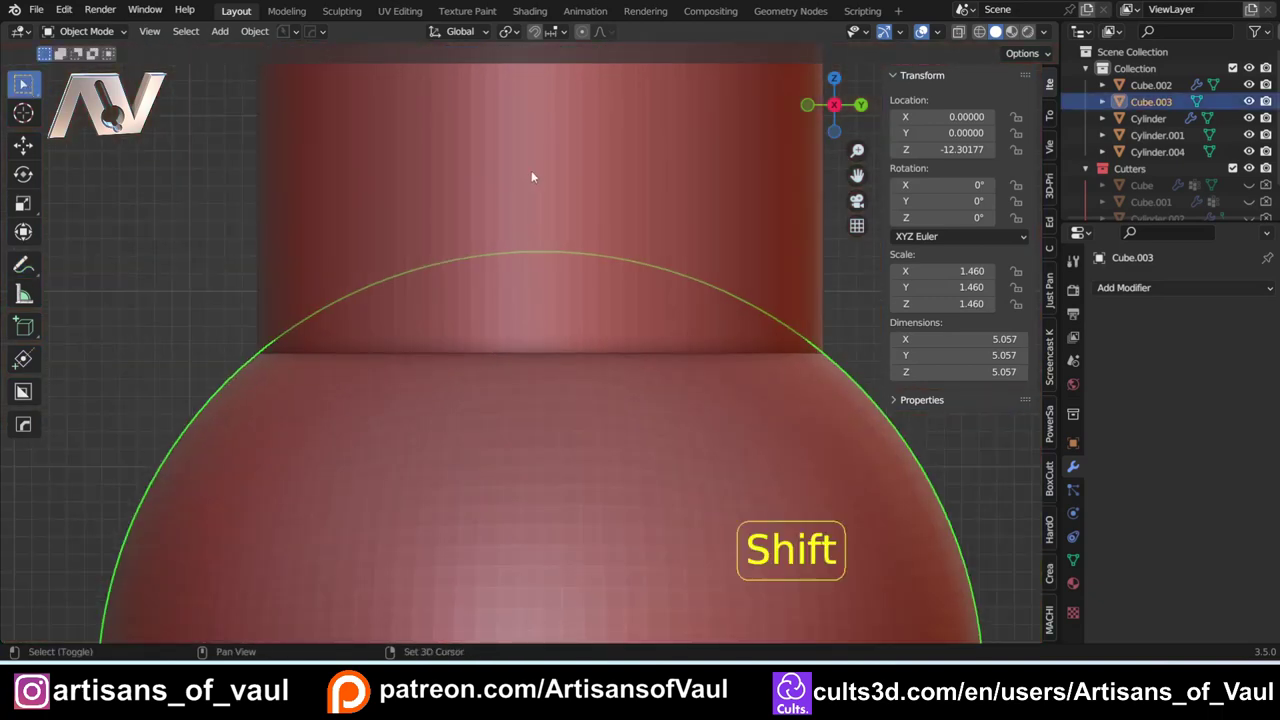
pyautogui.keyDown('shift'); pyautogui.click(532, 177); pyautogui.keyUp('shift')
pyautogui.press('ctrl+KP_Add')
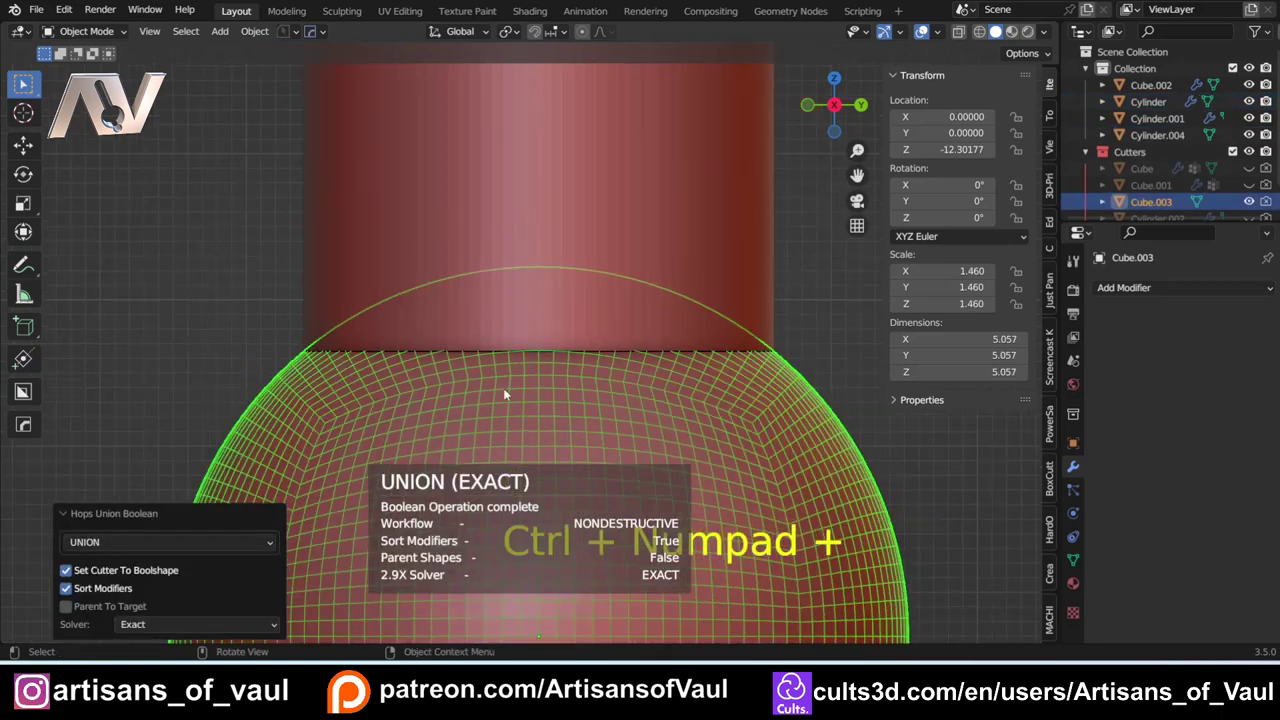
pyautogui.press('h')
# Step: Try Smart Apply on the shaft's Boolean union and undo it
pyautogui.click(532, 277)
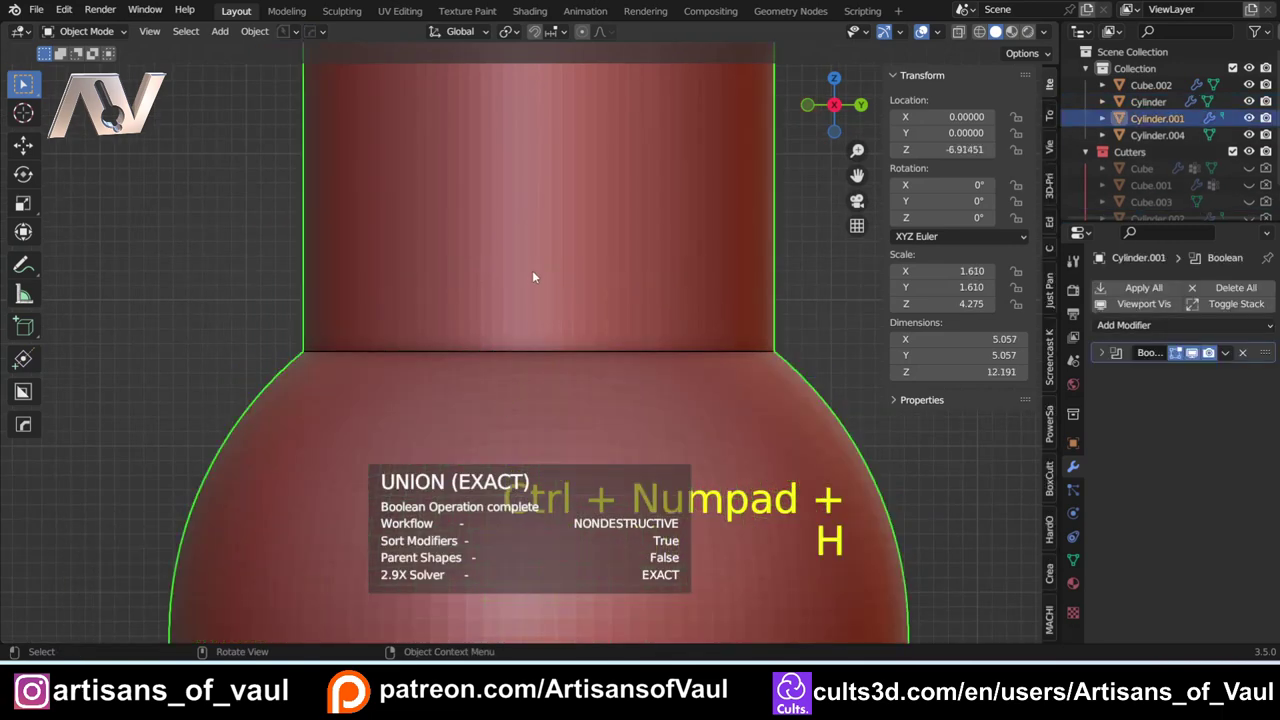
pyautogui.press('q')
pyautogui.press('q')
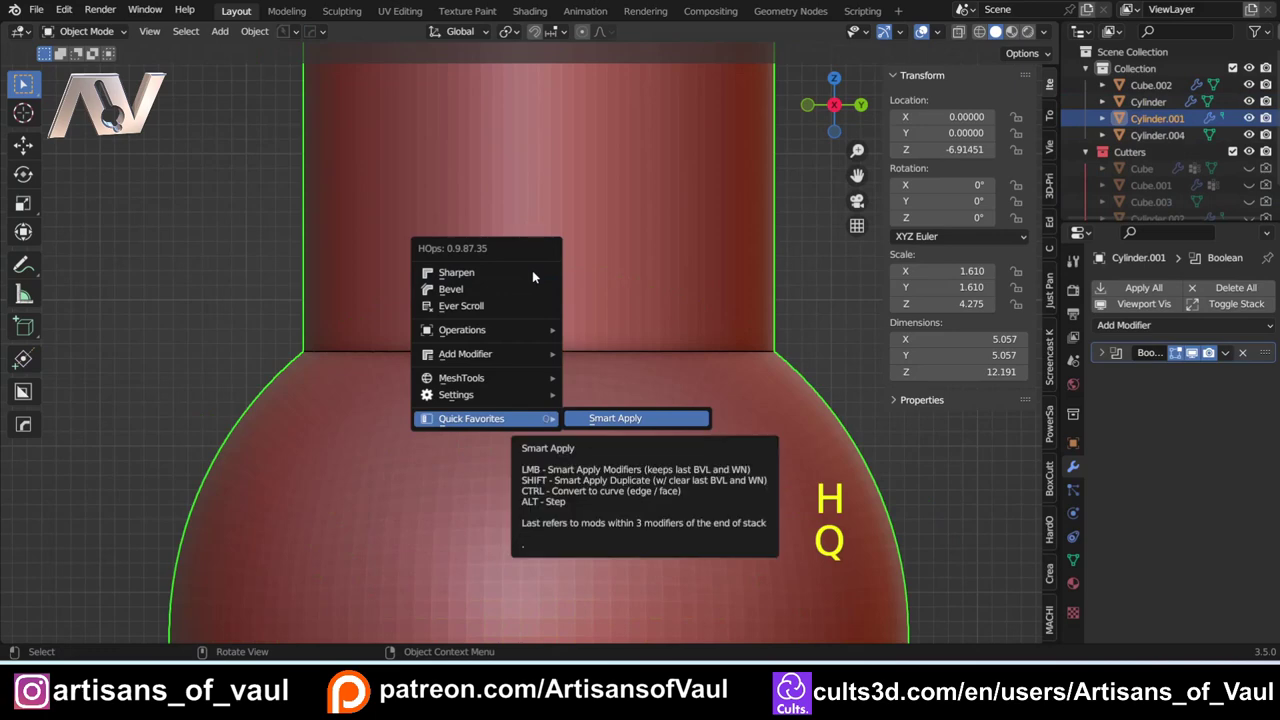
pyautogui.press('s')
pyautogui.hotkey('ctrl', 'z')
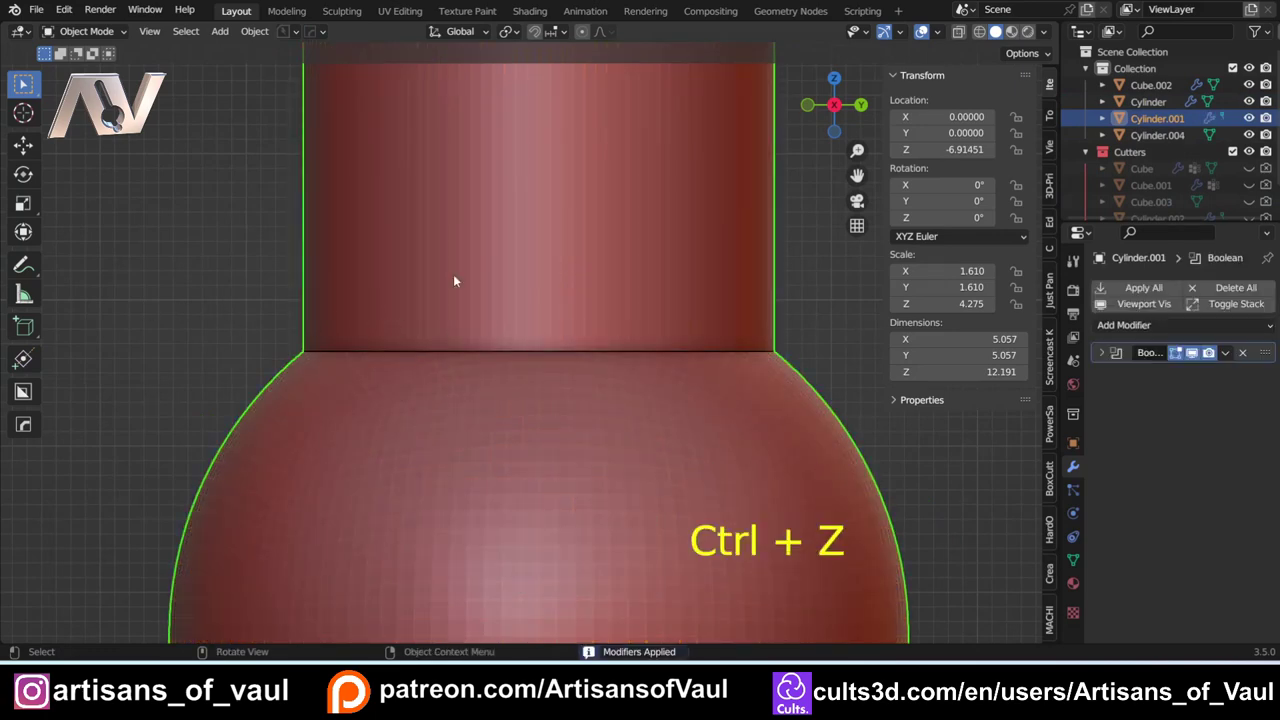
# Step: Look up how Smart Apply is added to Quick Favorites from the HOps operations, without changing anything
pyautogui.press('q')
pyautogui.moveTo(421, 190)
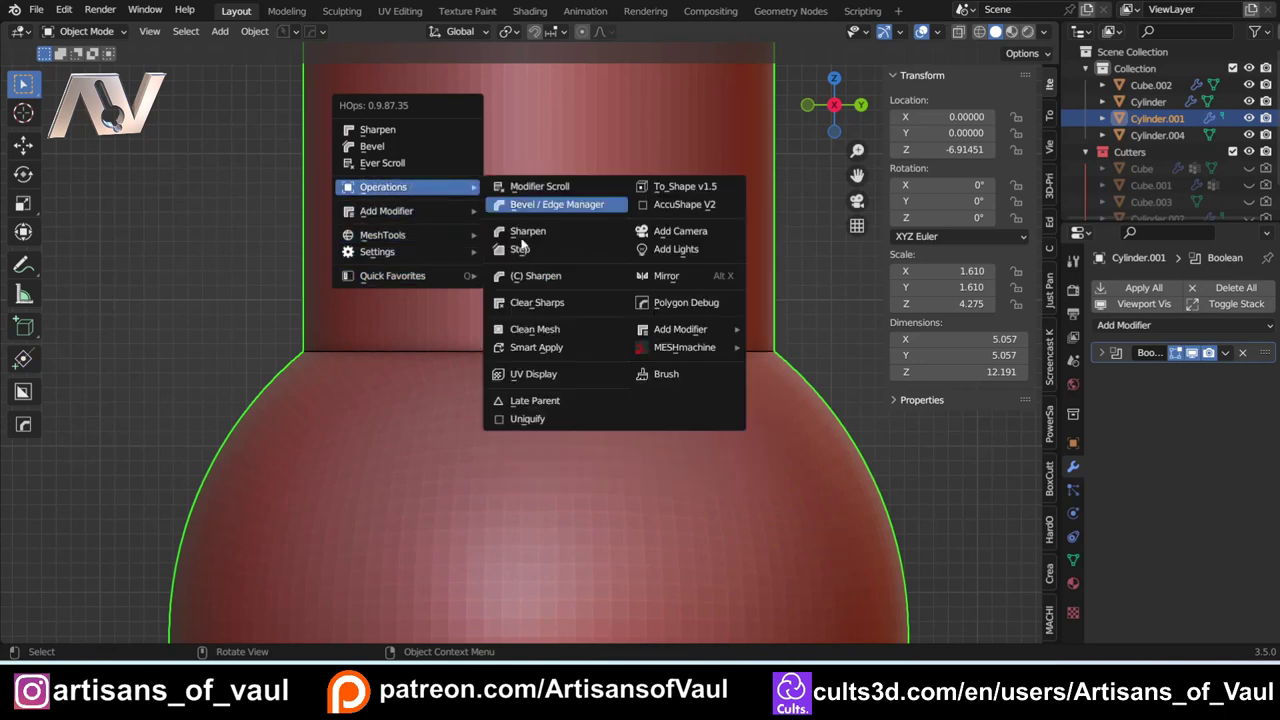
pyautogui.rightClick(563, 348)
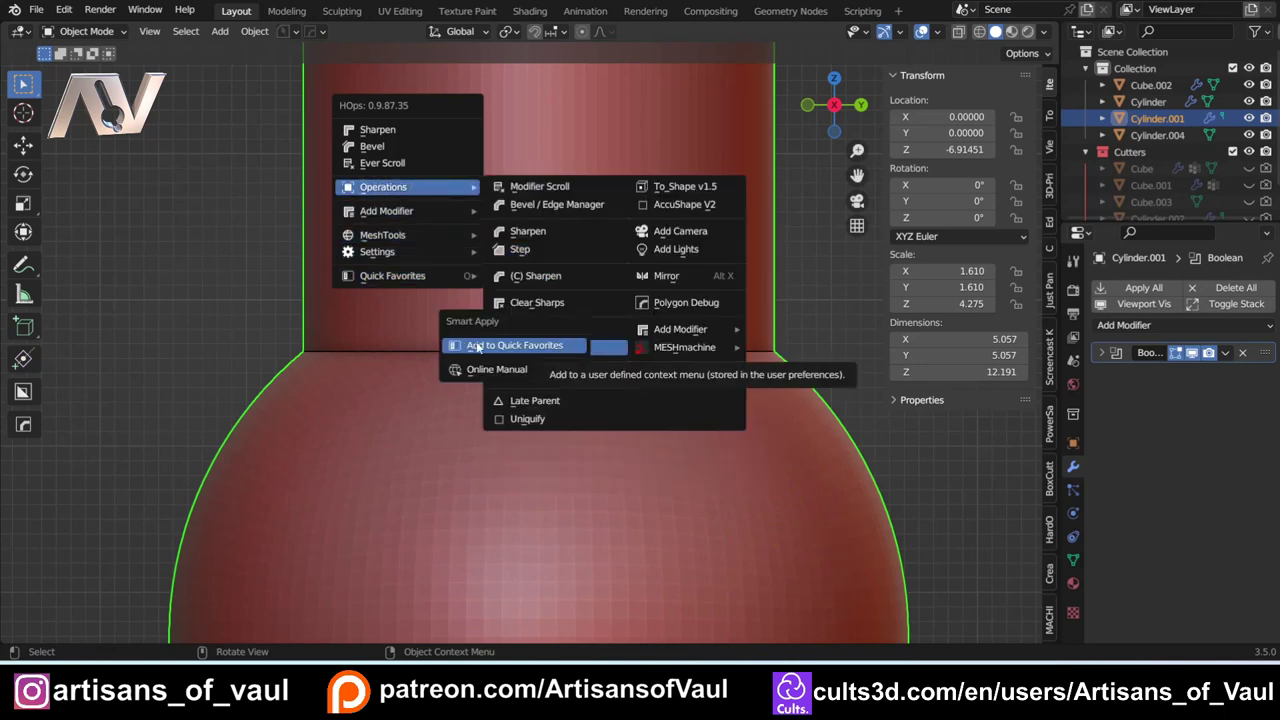
pyautogui.moveTo(370, 279)
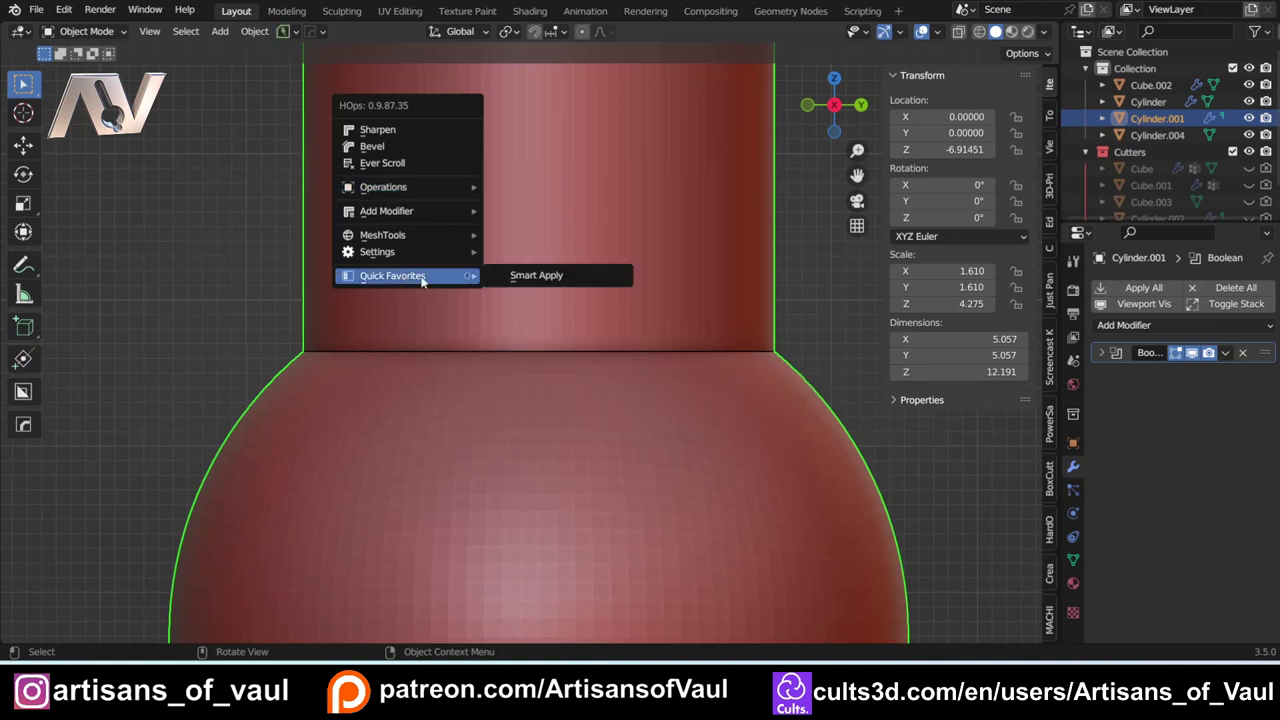
pyautogui.press('Escape')
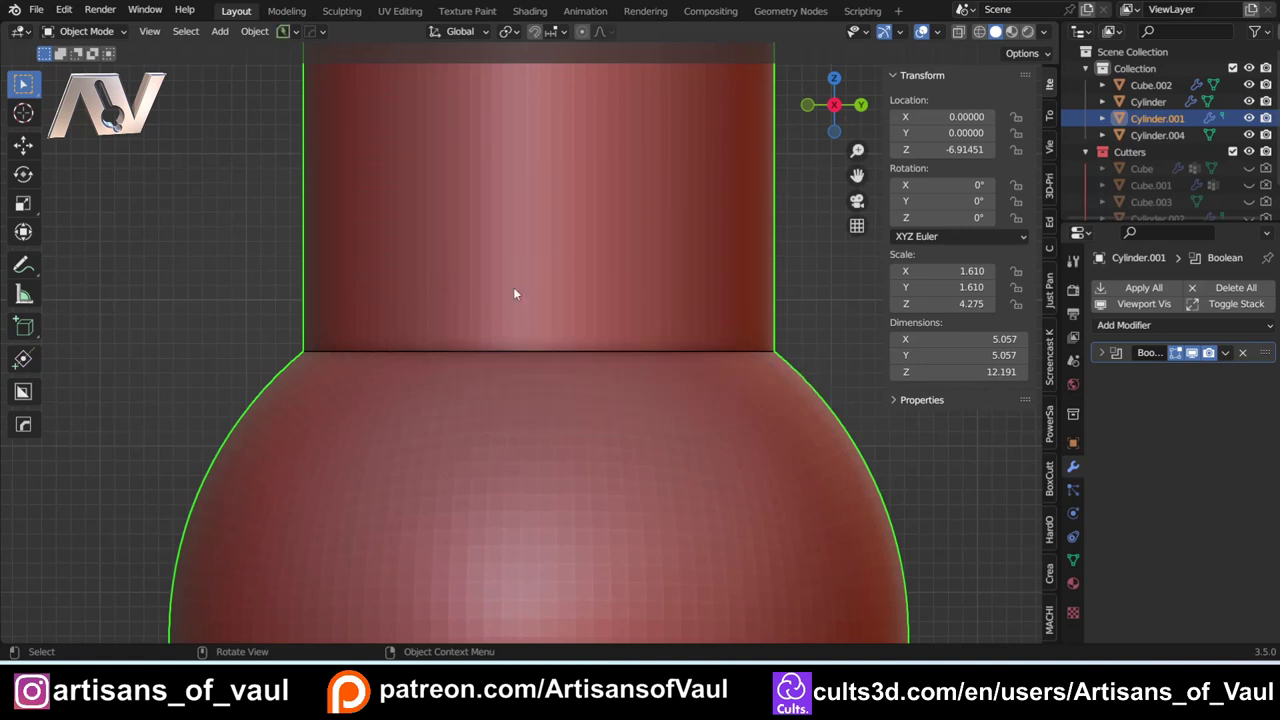
# Step: Apply the shaft's Boolean union with Smart Apply from Quick Favorites
pyautogui.press('q')
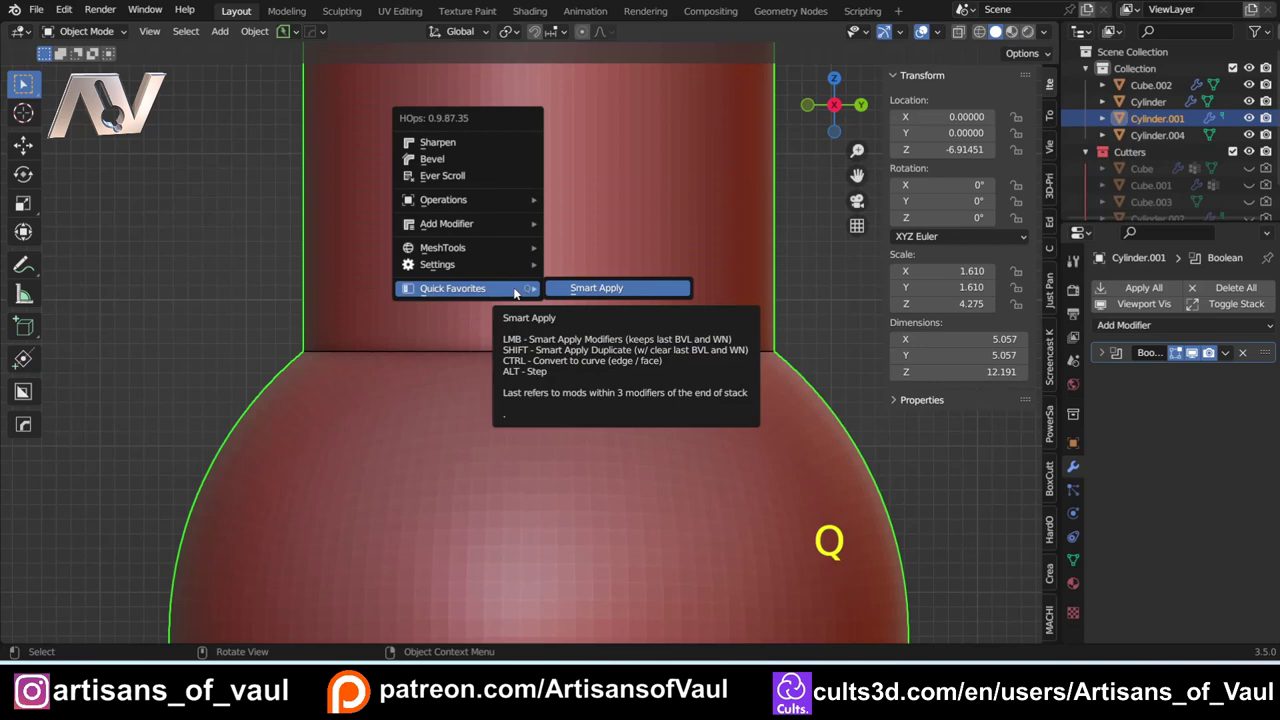
pyautogui.click(516, 293)
pyautogui.scroll(3, 421, 426)
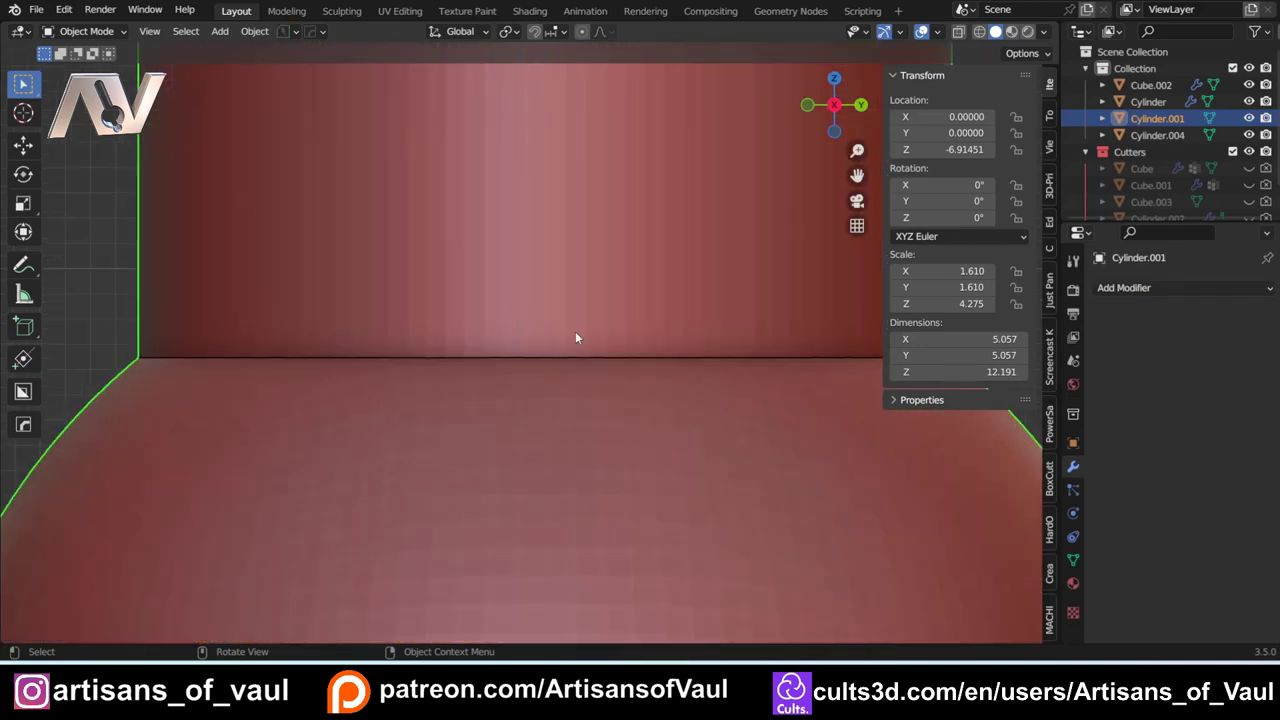
# Step: Enter Edit Mode on the shaft, select one edge on the seam above the ball, and switch to the side view
pyautogui.scroll(-4, 575, 330)
pyautogui.moveTo(517, 358)
pyautogui.mouseDown(button='middle')
pyautogui.moveTo(457, 357)
pyautogui.moveTo(495, 383)
pyautogui.moveTo(520, 377)
pyautogui.mouseUp(button='middle')
pyautogui.press('Tab')
pyautogui.click(517, 477)
pyautogui.scroll(2, 498, 372)
pyautogui.click(396, 366)
pyautogui.scroll(-5, 396, 366)
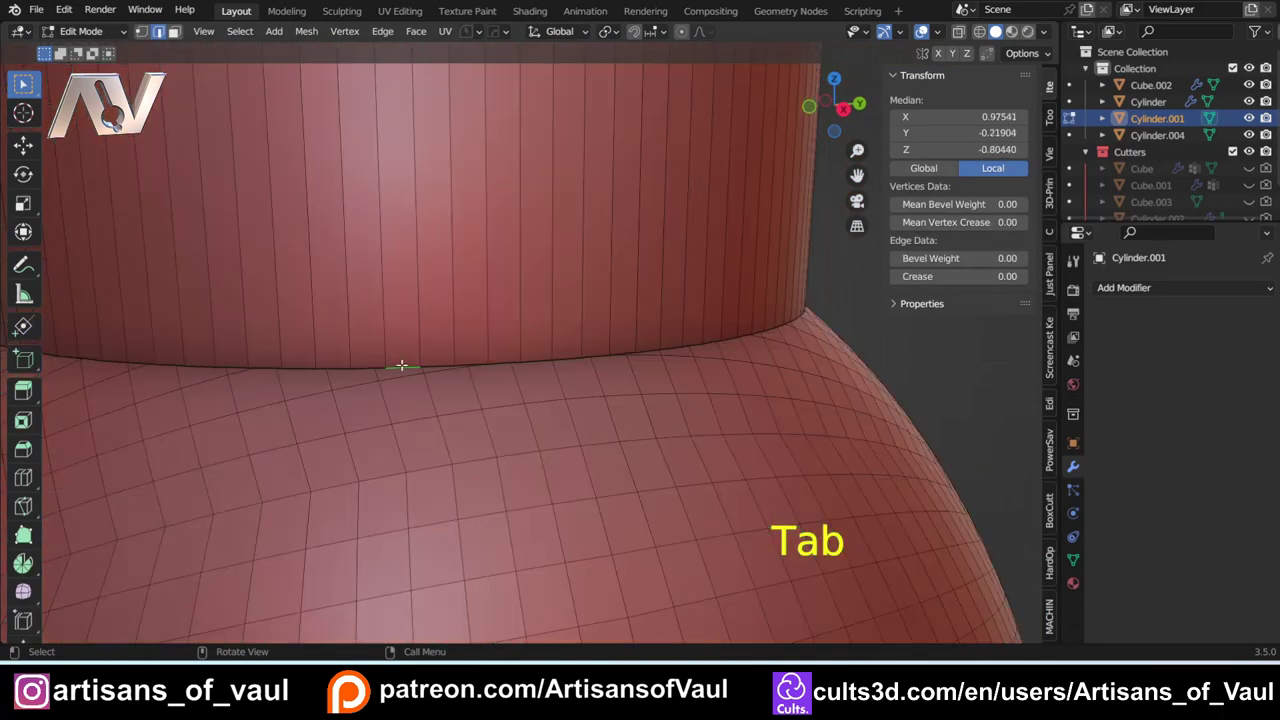
pyautogui.click(835, 106)
pyautogui.scroll(-4, 431, 325)
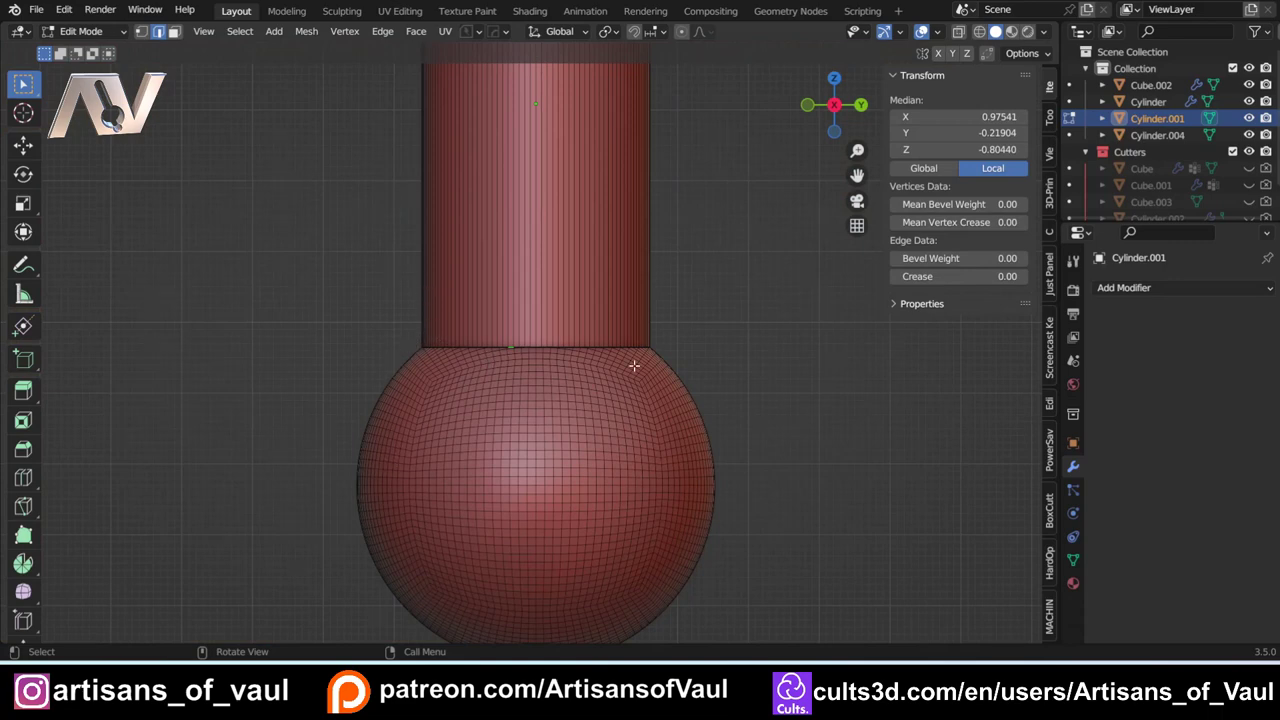
# Step: Check the shaft in Object Mode, return to Edit Mode, and select several individual edges along the seam above the ball
pyautogui.press('Tab')
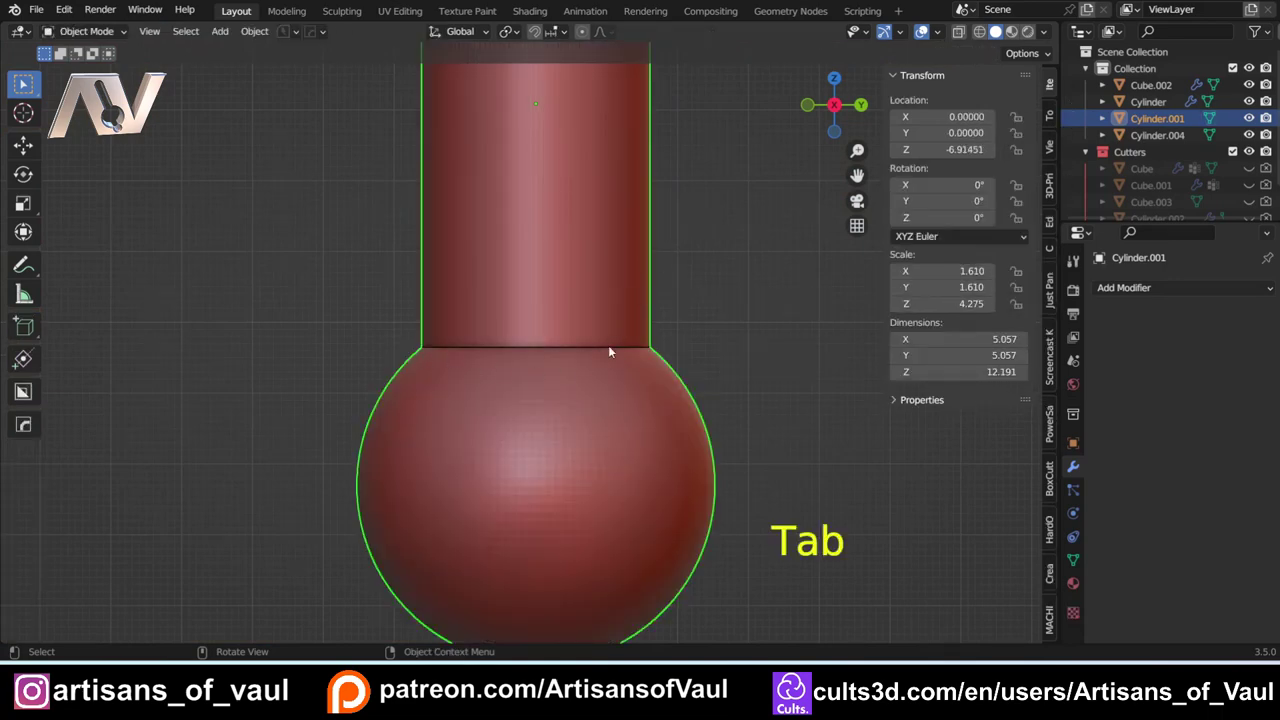
pyautogui.scroll(3, 608, 350)
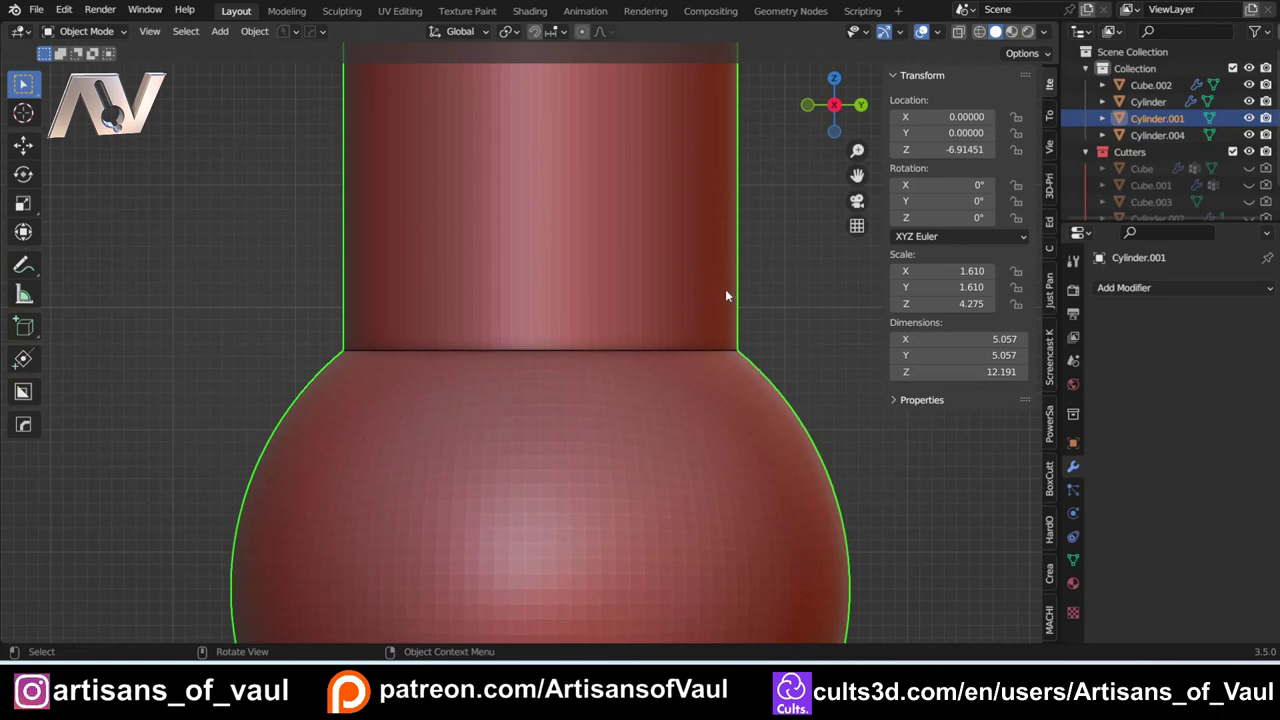
pyautogui.scroll(4, 374, 350)
pyautogui.press('Tab')
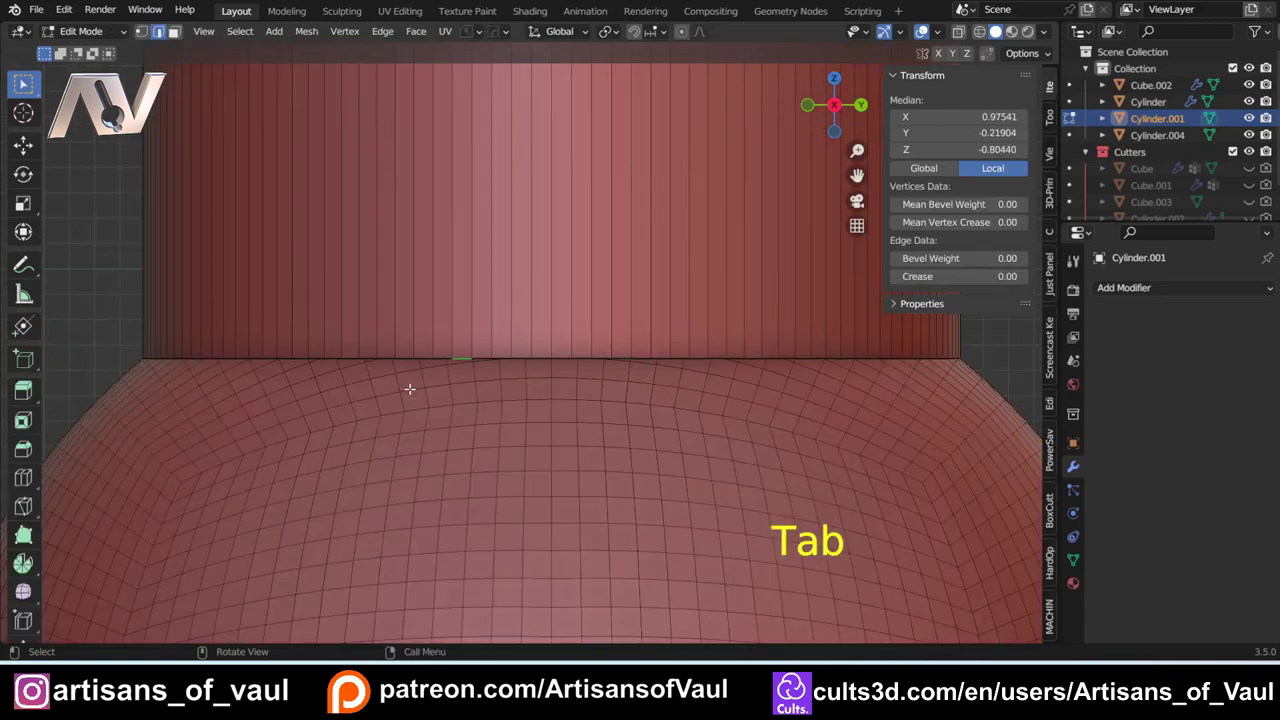
pyautogui.scroll(3, 440, 359)
pyautogui.keyDown('shift'); pyautogui.click(305, 370); pyautogui.keyUp('shift')
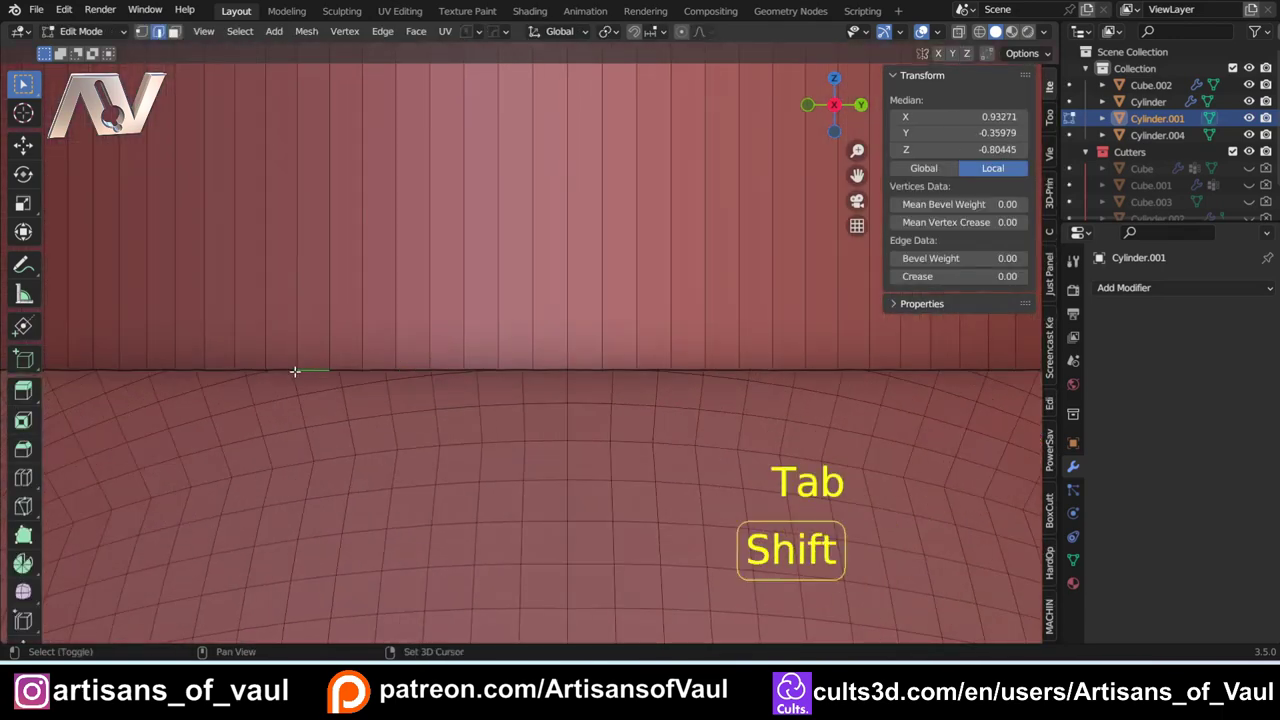
pyautogui.keyDown('shift'); pyautogui.click(222, 369); pyautogui.keyUp('shift')
pyautogui.scroll(3, 277, 355)
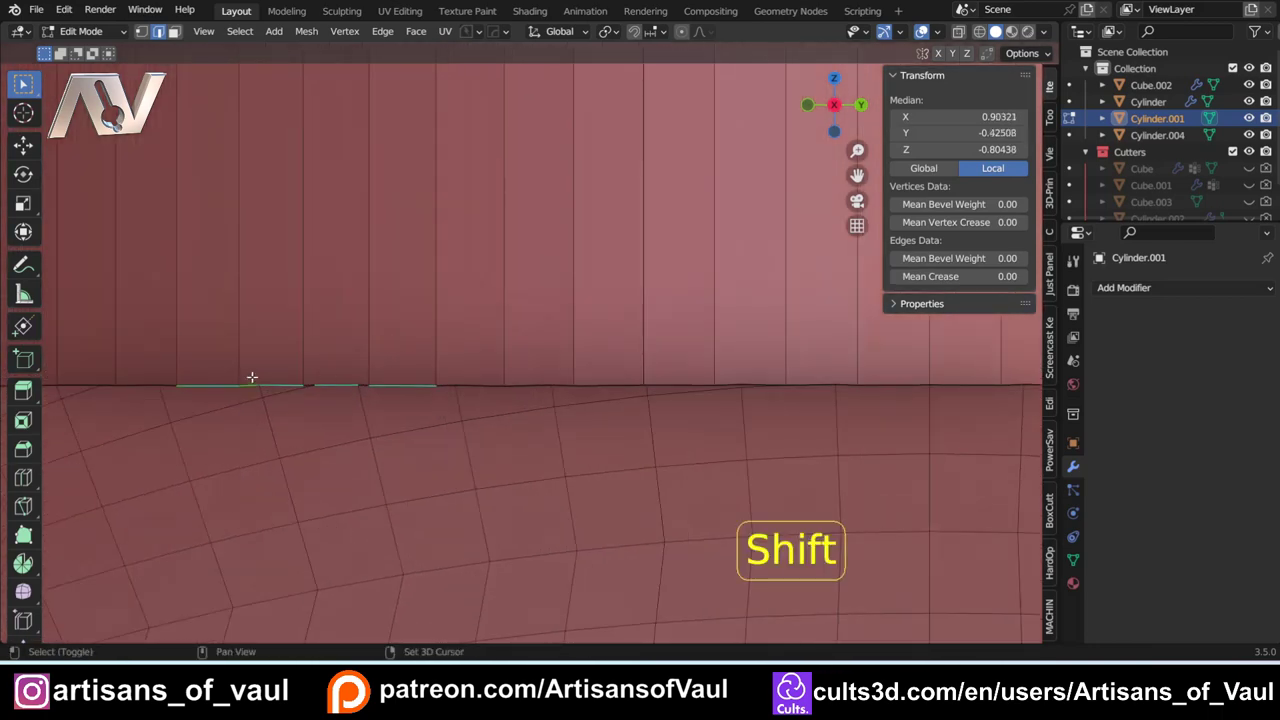
# Step: Try to select the complete seam loop between the shaft and ball with MACHIN3 loop selection
pyautogui.scroll(-4, 252, 372)
pyautogui.keyDown('alt'); pyautogui.click(397, 362); pyautogui.keyUp('alt')
pyautogui.scroll(-1, 405, 376)
pyautogui.scroll(-2, 405, 376)
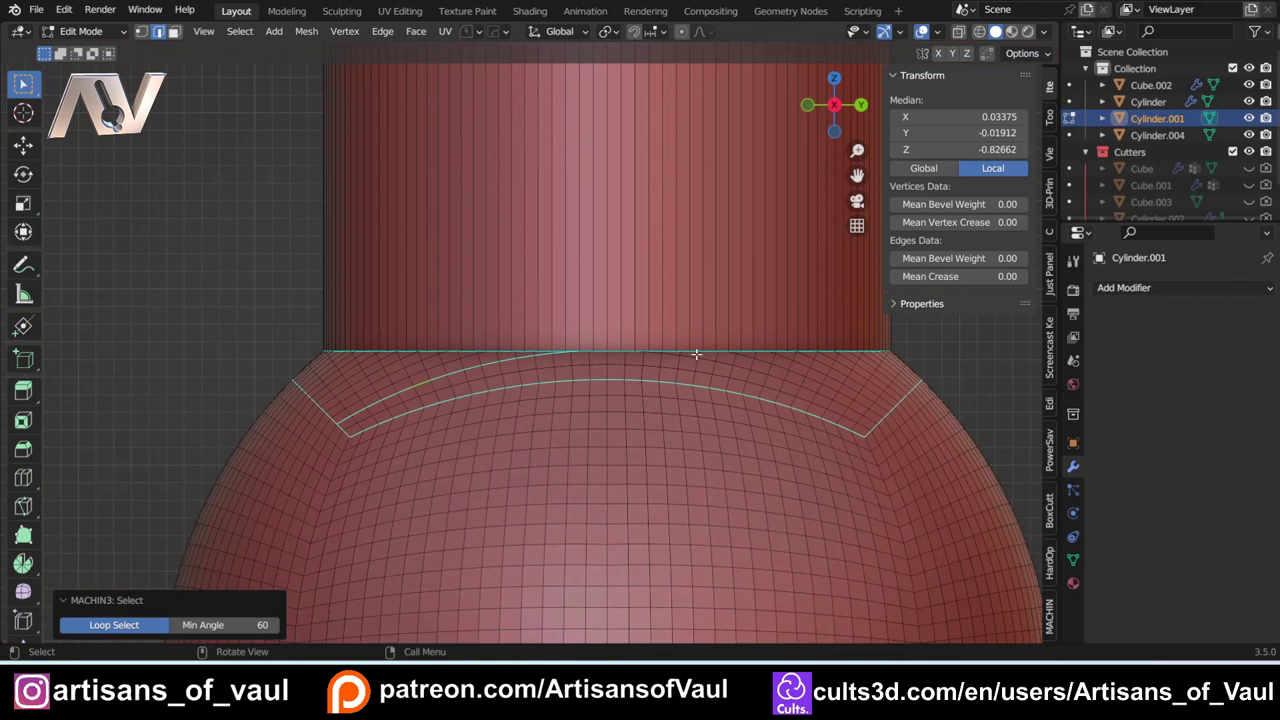
# Step: Select a single edge on the seam and extend it to the whole loop with MESHmachine's LSelect
pyautogui.click(227, 344)
pyautogui.scroll(6, 467, 370)
pyautogui.moveTo(457, 373)
pyautogui.mouseDown(button='middle')
pyautogui.moveTo(417, 366)
pyautogui.moveTo(571, 371)
pyautogui.moveTo(680, 397)
pyautogui.moveTo(466, 403)
pyautogui.moveTo(474, 375)
pyautogui.mouseUp(button='middle')
pyautogui.press('Escape')
pyautogui.click(474, 375)
pyautogui.click(471, 396)
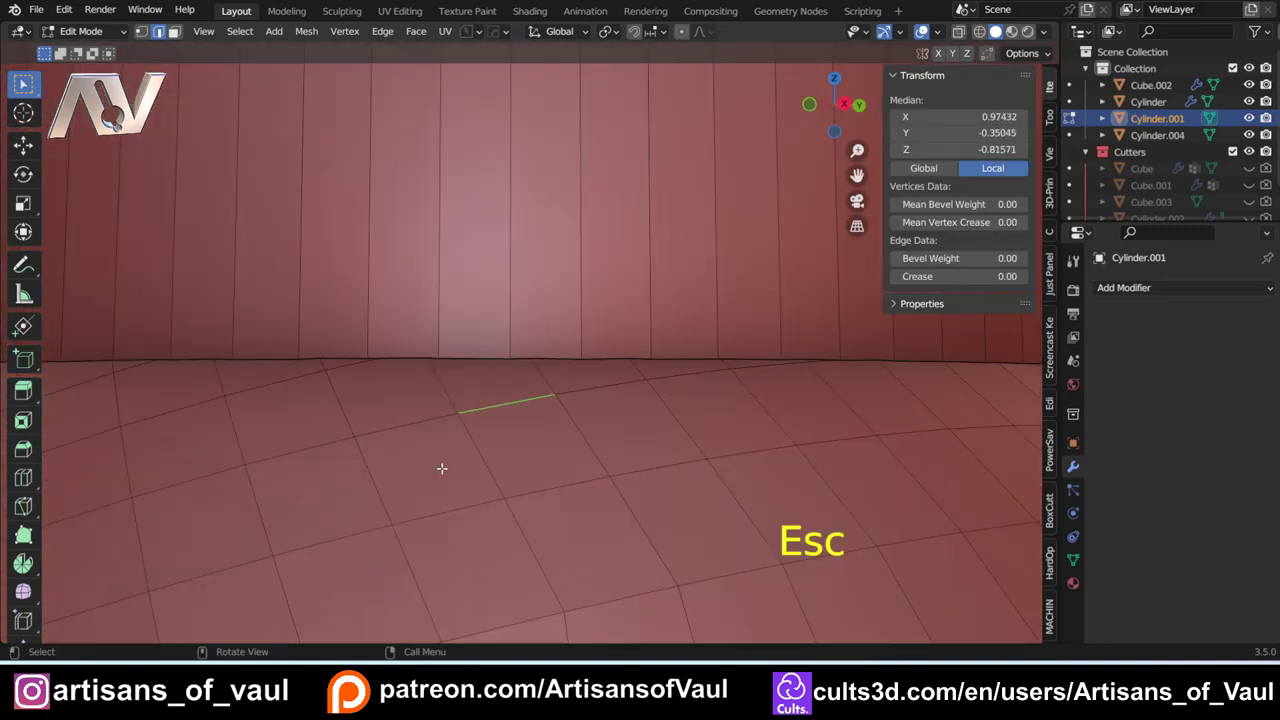
pyautogui.click(481, 358)
pyautogui.press('y')
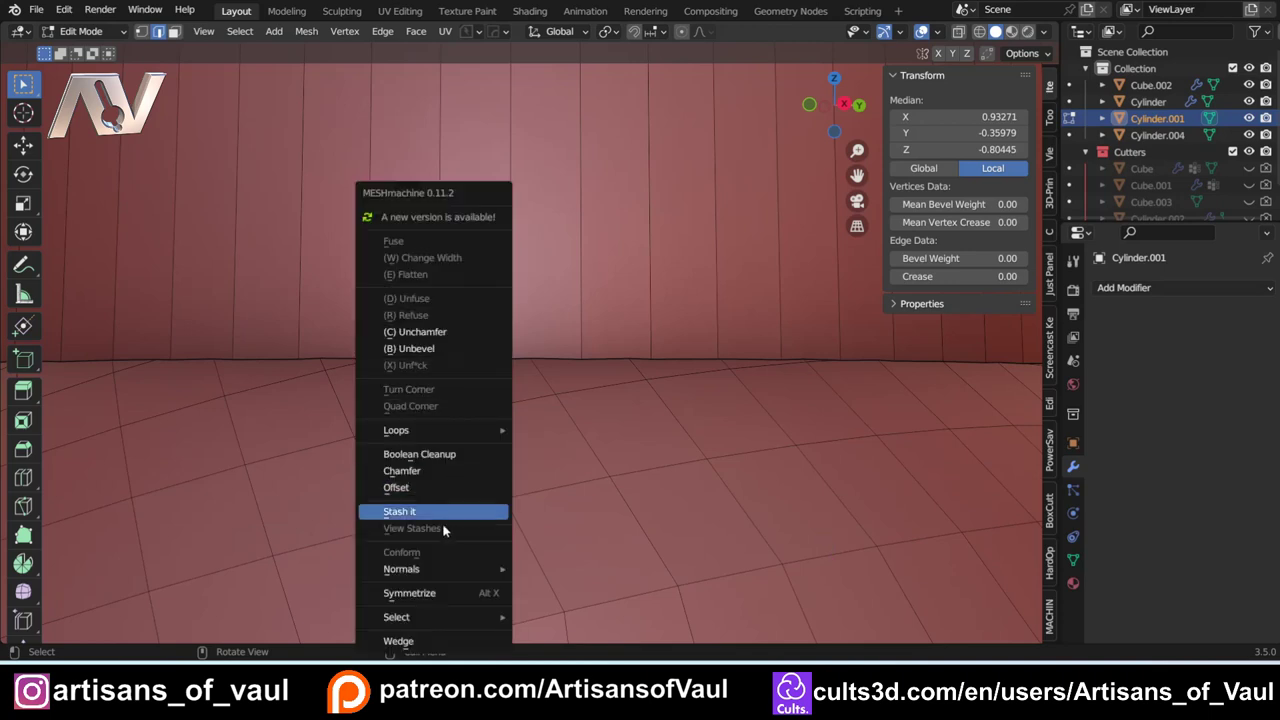
pyautogui.moveTo(476, 622)
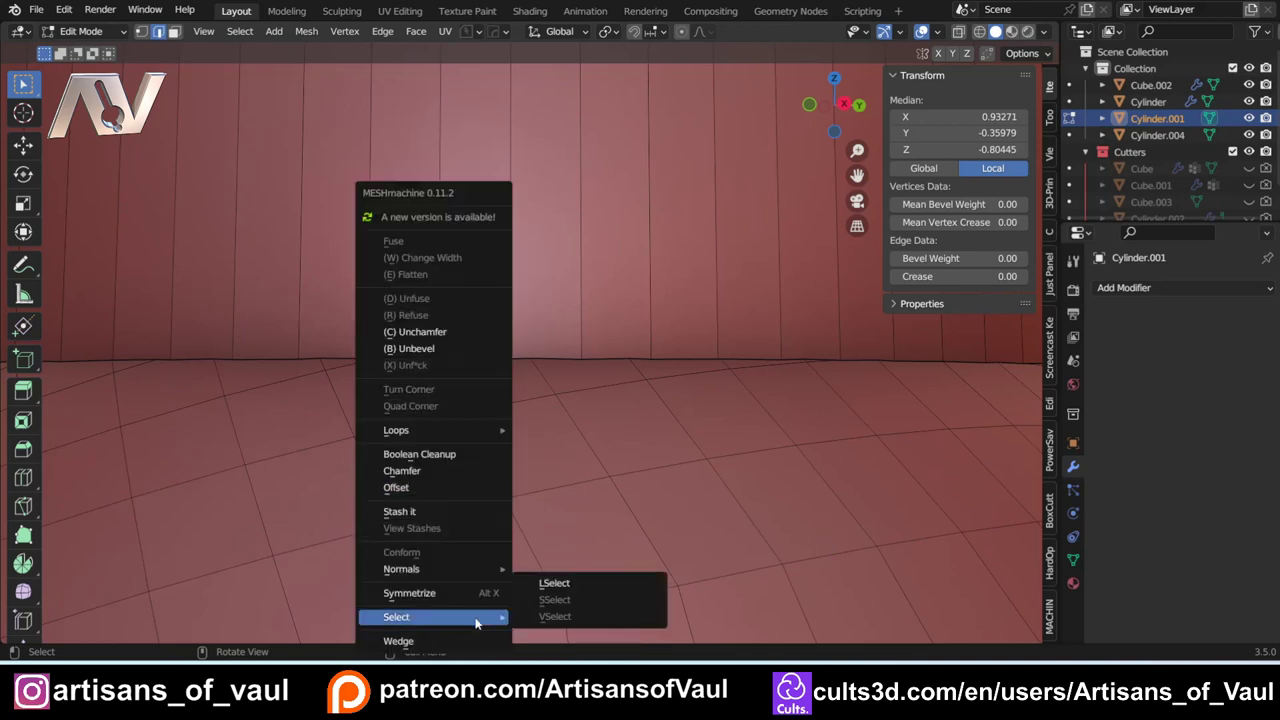
pyautogui.click(548, 583)
pyautogui.press('KP_Decimal')
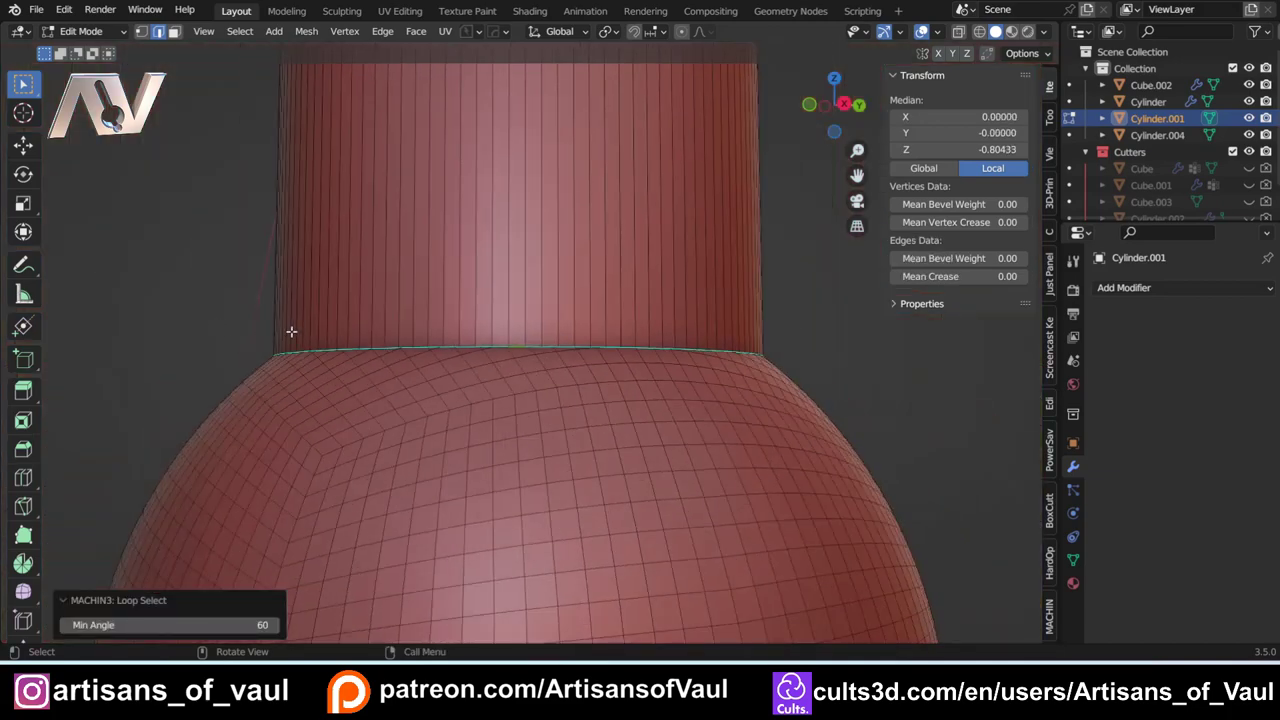
# Step: Reselect the full seam loop above the ball from one seam edge, using the direct MACHIN3 Select operation with Loop Select
pyautogui.scroll(1, 266, 324)
pyautogui.moveTo(201, 317); pyautogui.dragTo(157, 331, button='middle')
pyautogui.scroll(-2, 520, 411)
pyautogui.moveTo(646, 408); pyautogui.dragTo(505, 388, button='middle')
pyautogui.keyDown('shift'); pyautogui.moveTo(683, 389); pyautogui.dragTo(762, 343, button='middle'); pyautogui.keyUp('shift')
pyautogui.click(437, 407)
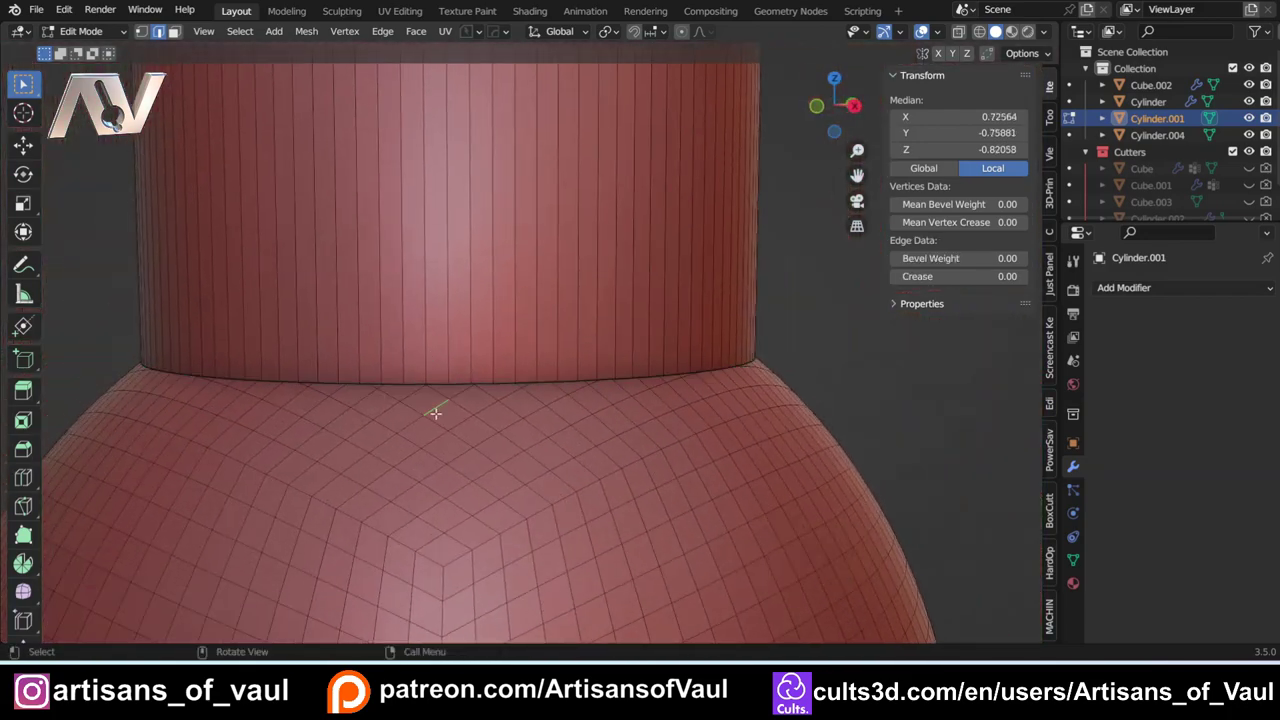
pyautogui.keyDown('shift'); pyautogui.moveTo(437, 407); pyautogui.dragTo(546, 397, button='middle'); pyautogui.keyUp('shift')
pyautogui.scroll(3, 550, 398)
pyautogui.click(551, 381)
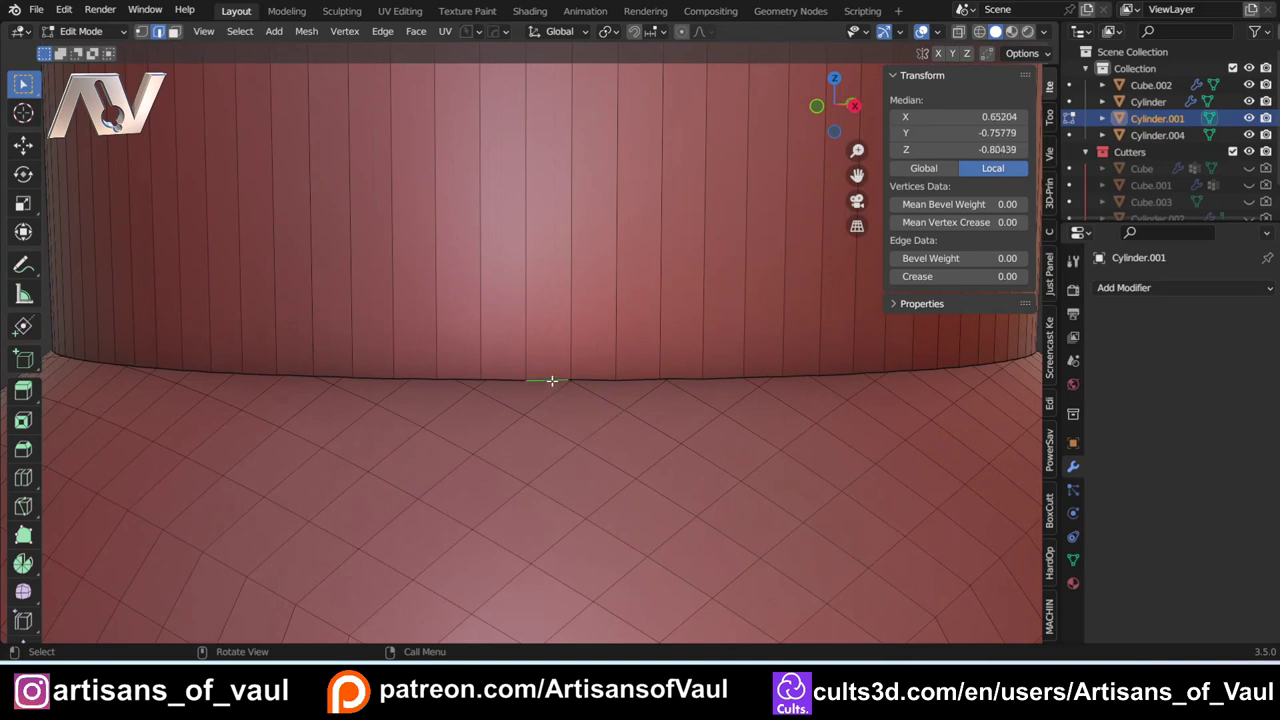
pyautogui.press('alt')
pyautogui.keyDown('alt'); pyautogui.click(551, 381); pyautogui.keyUp('alt')
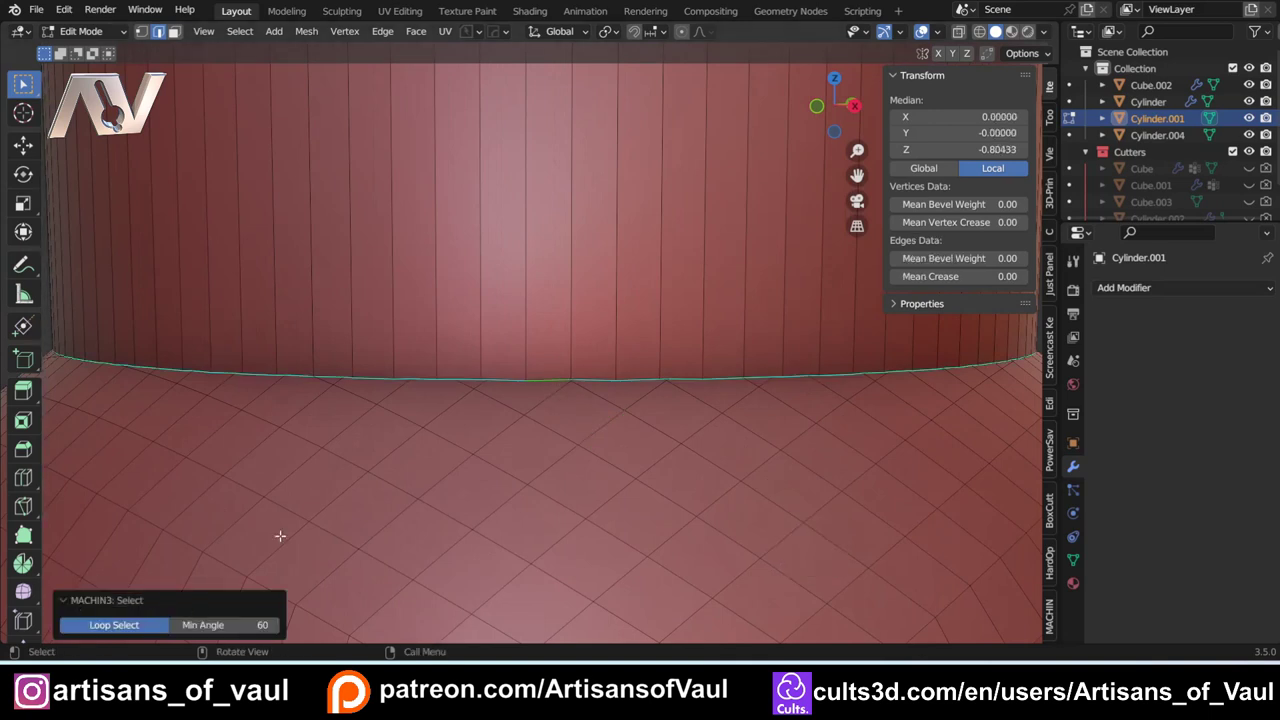
pyautogui.scroll(-4, 627, 393)
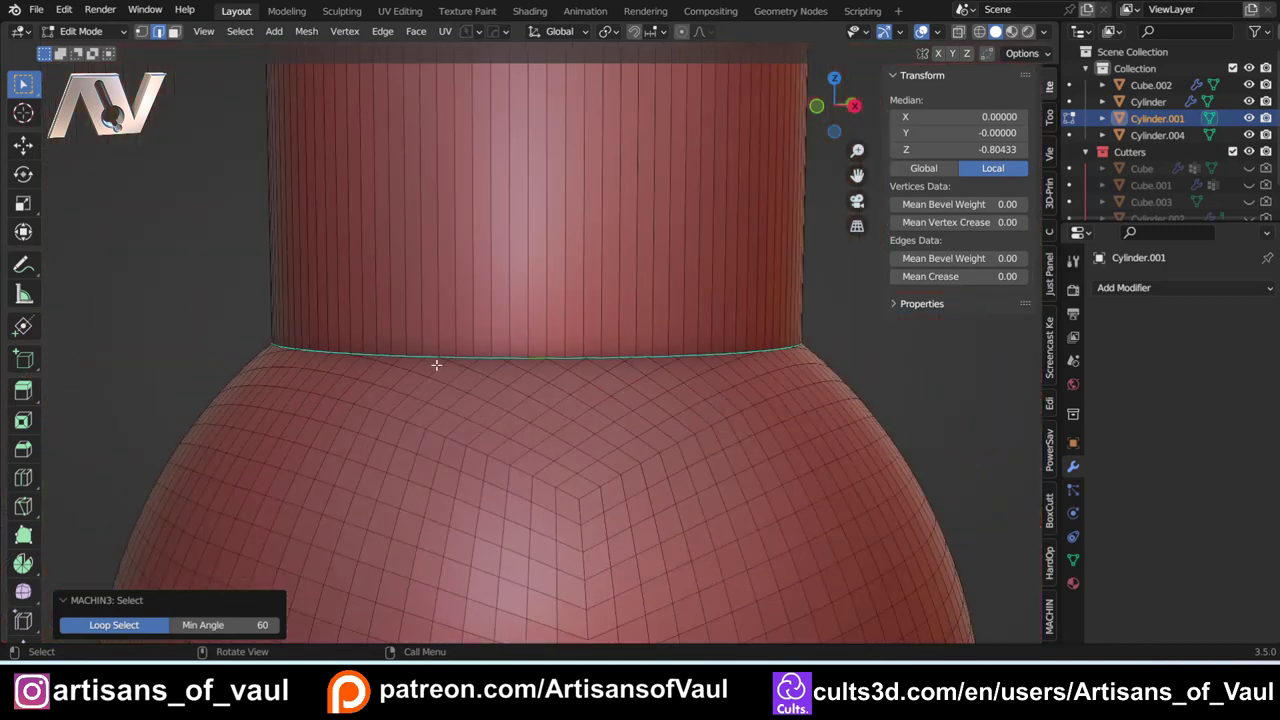
# Step: Look up the Select shortcut in MESHmachine's keymap settings in the add-on preferences, without changing it
pyautogui.click(64, 9)
pyautogui.click(121, 247)
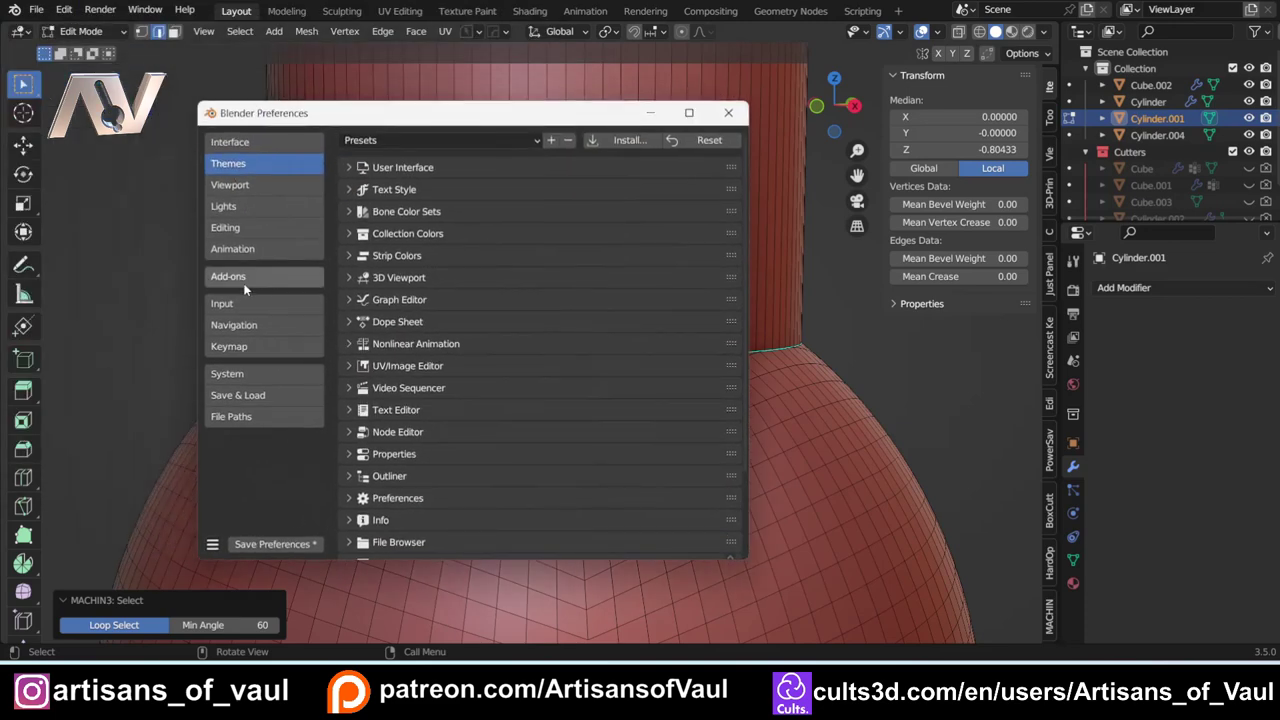
pyautogui.click(245, 279)
pyautogui.click(655, 160)
pyautogui.write('mach')
pyautogui.click(349, 238)
pyautogui.scroll(-10, 488, 348)
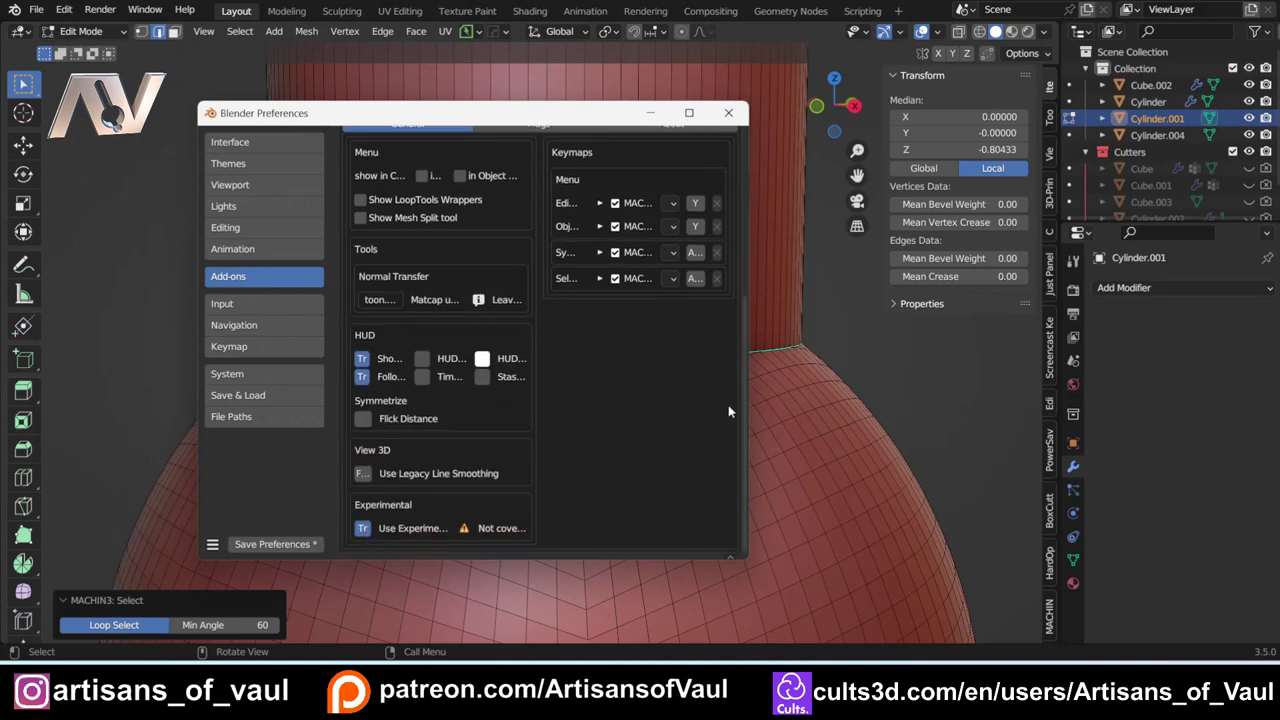
pyautogui.moveTo(750, 398); pyautogui.dragTo(1008, 400)
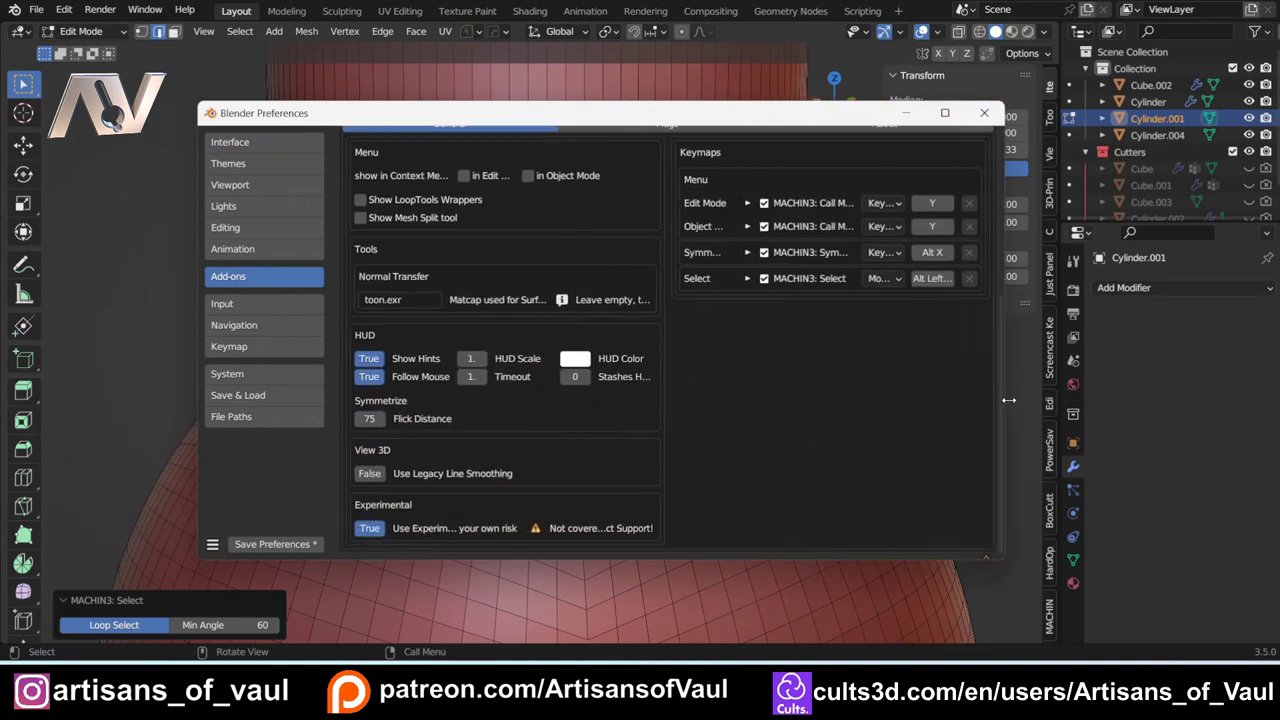
pyautogui.moveTo(700, 113); pyautogui.dragTo(625, 116)
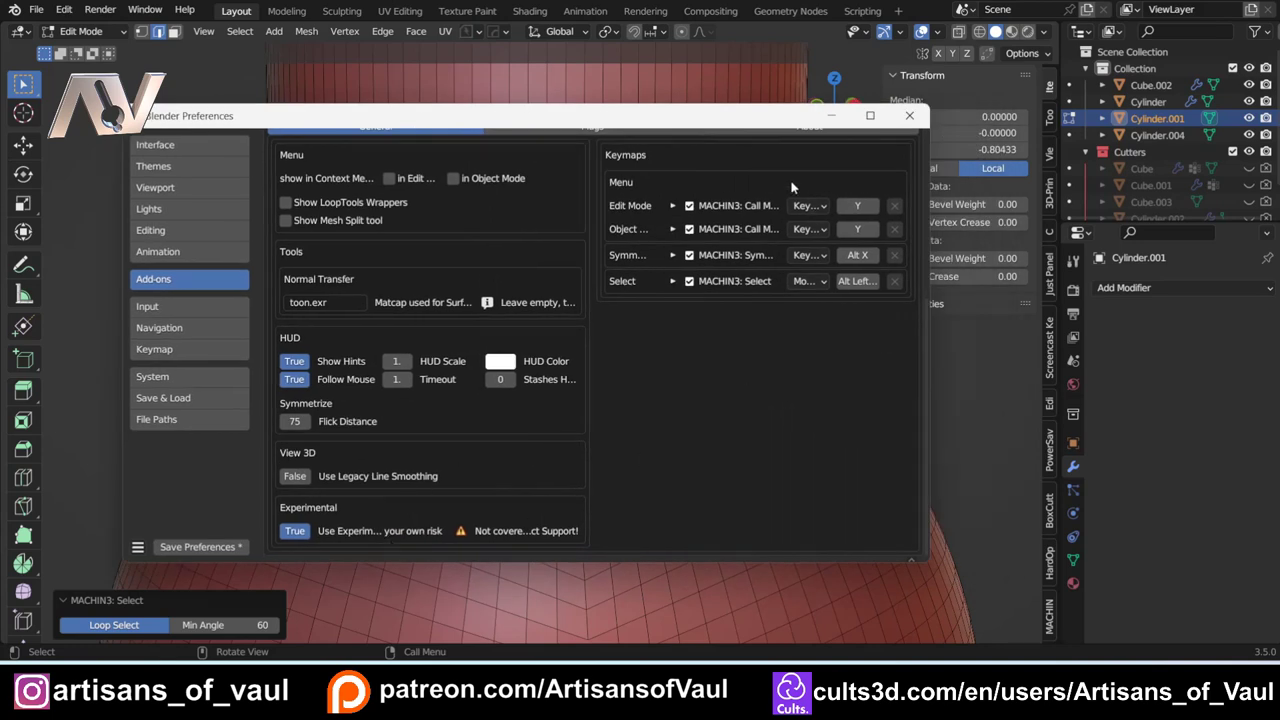
pyautogui.click(909, 115)
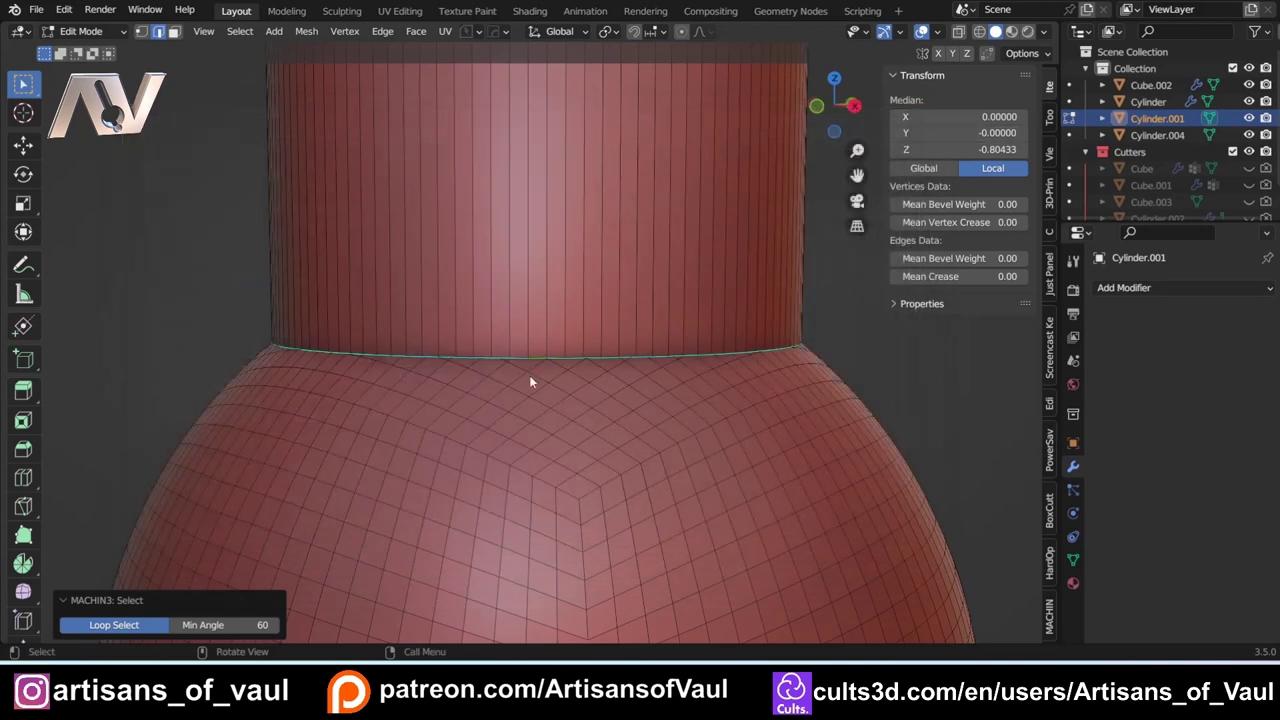
# Step: Try MESHmachine's Offset Cut on the seam loop with a width of 0.10, and undo it
pyautogui.press('y')
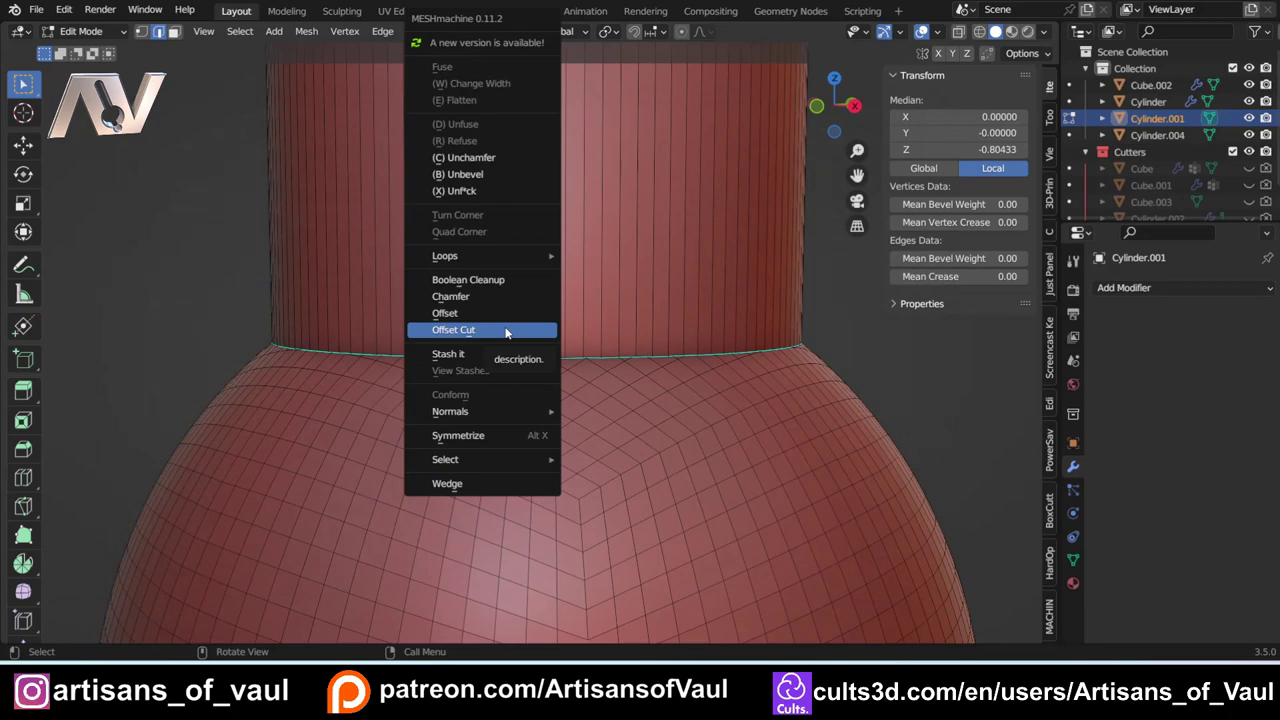
pyautogui.click(506, 332)
pyautogui.scroll(2, 454, 366)
pyautogui.moveTo(516, 314)
pyautogui.mouseDown(button='middle')
pyautogui.moveTo(494, 373)
pyautogui.moveTo(515, 290)
pyautogui.mouseUp(button='middle')
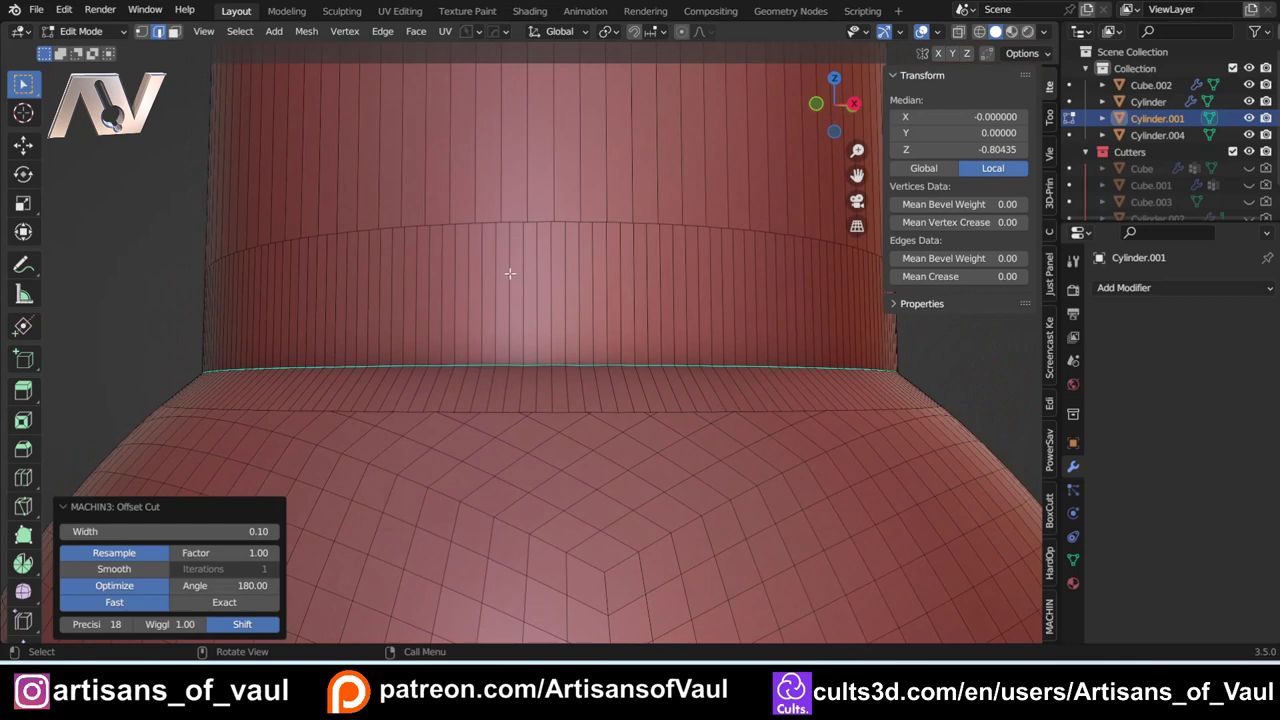
pyautogui.scroll(-8, 467, 241)
pyautogui.moveTo(540, 250); pyautogui.dragTo(554, 272, button='middle')
pyautogui.scroll(3, 545, 283)
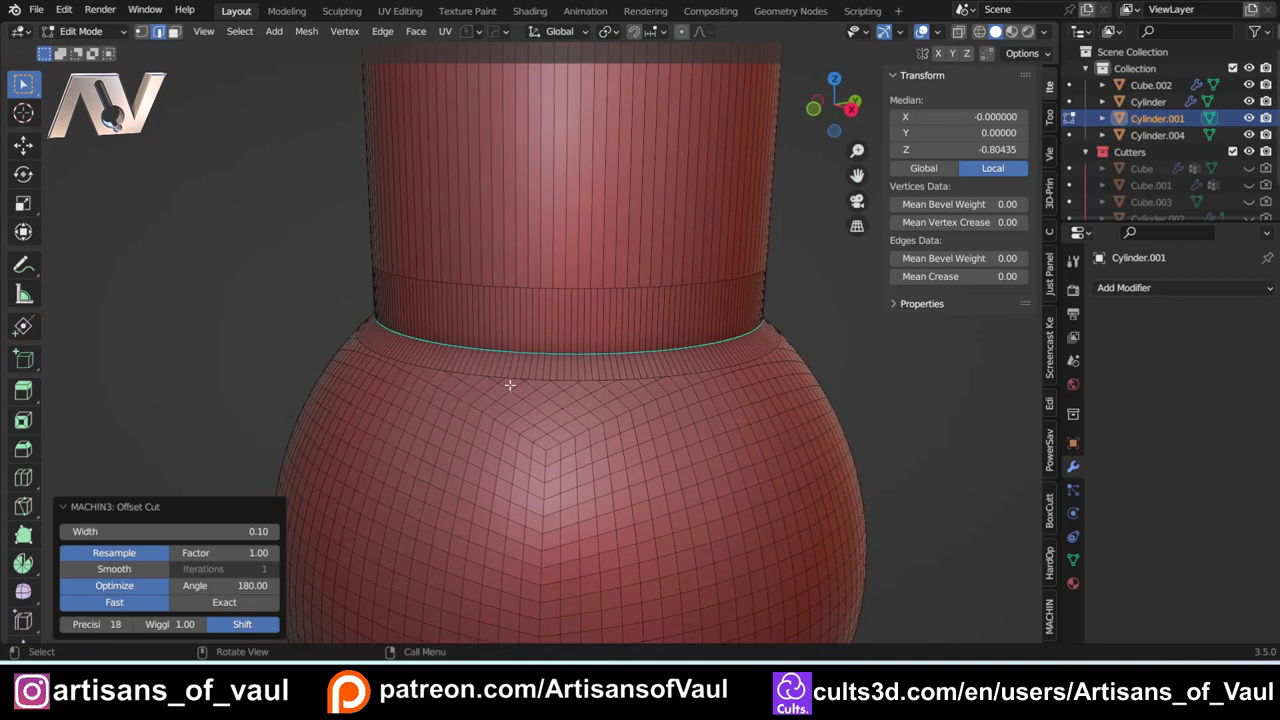
pyautogui.hotkey('ctrl', 'z')
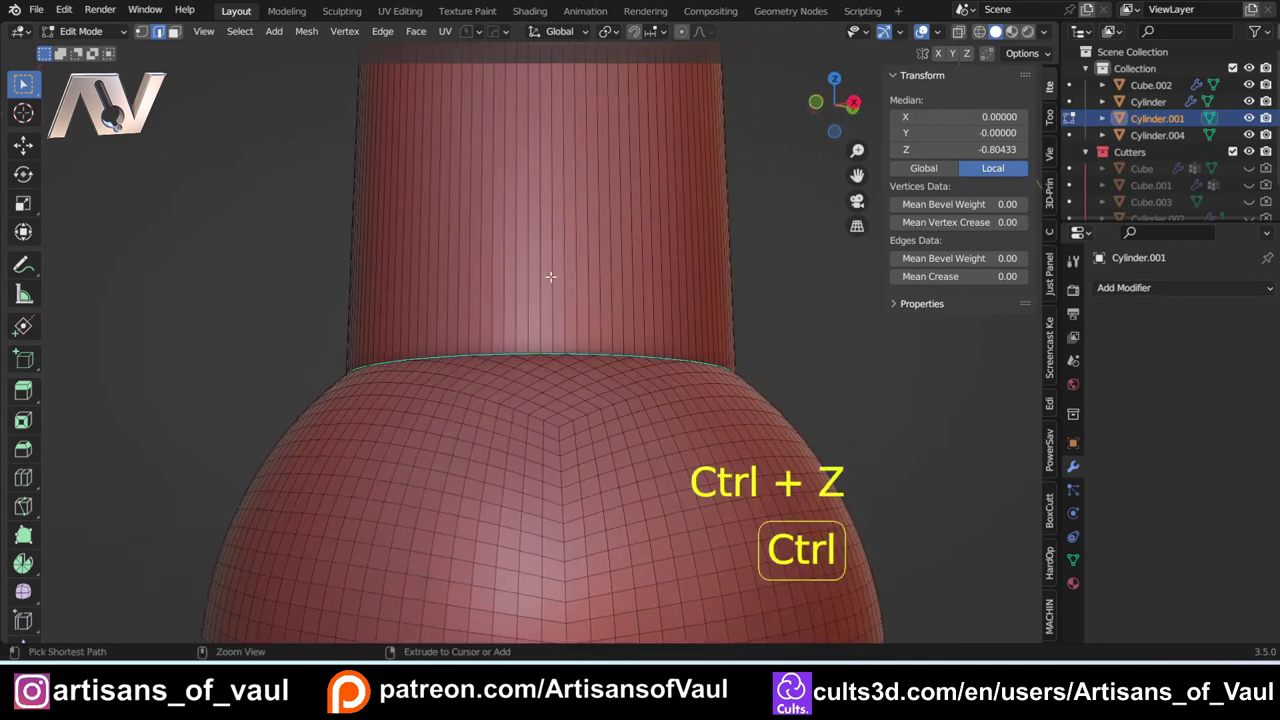
# Step: Leave Edit Mode and apply the scale of the shaft with the ball end
pyautogui.scroll(2, 588, 260)
pyautogui.press('Tab')
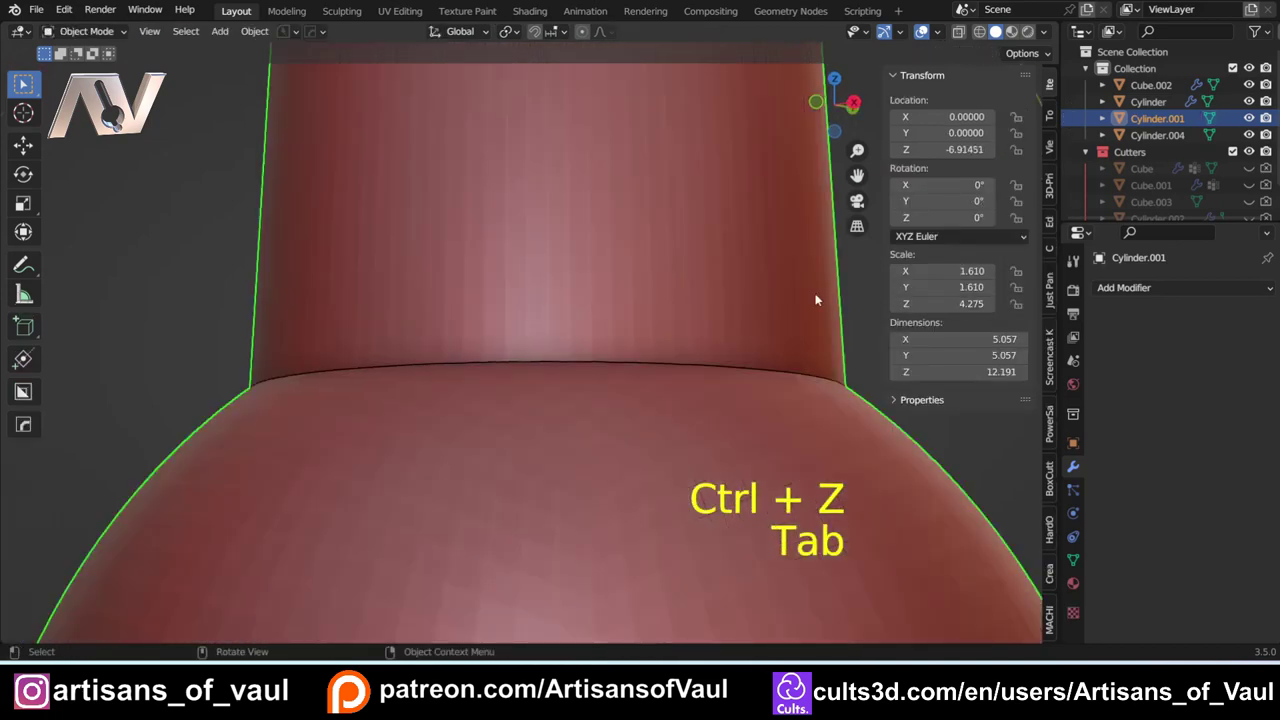
pyautogui.scroll(-6, 657, 206)
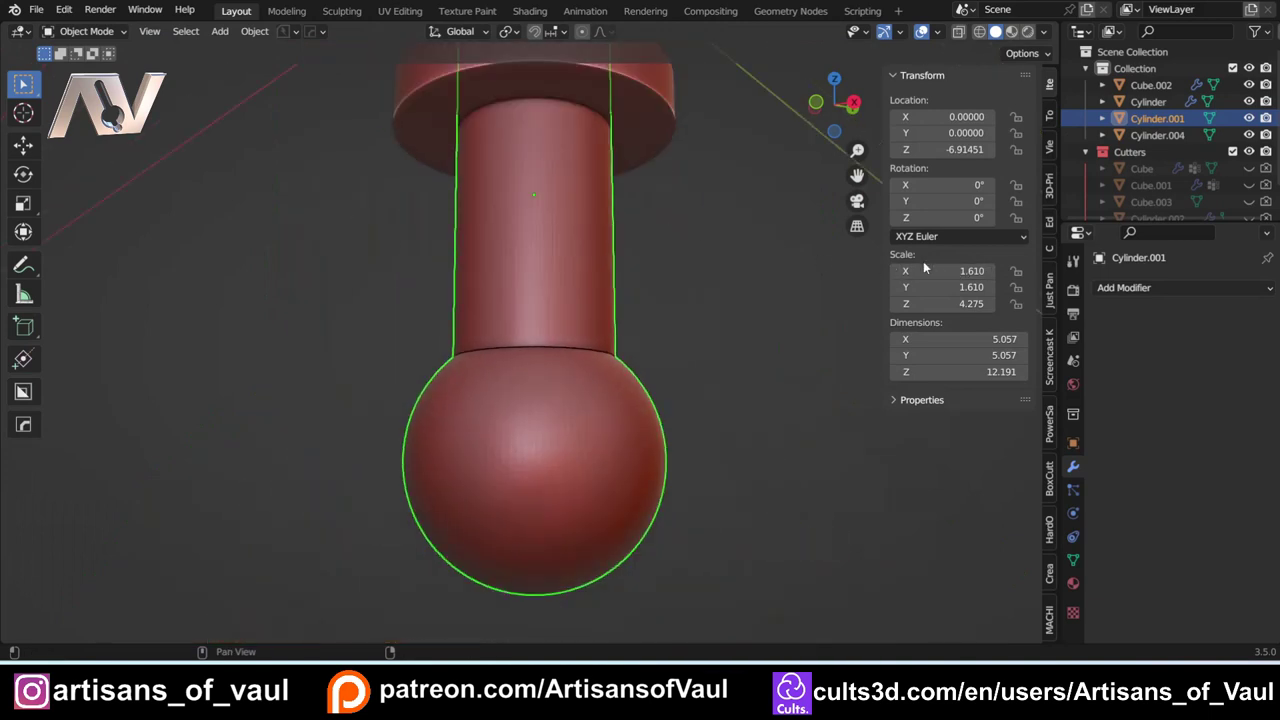
pyautogui.hotkey('ctrl', 'a')
pyautogui.click(535, 296)
pyautogui.scroll(5, 531, 304)
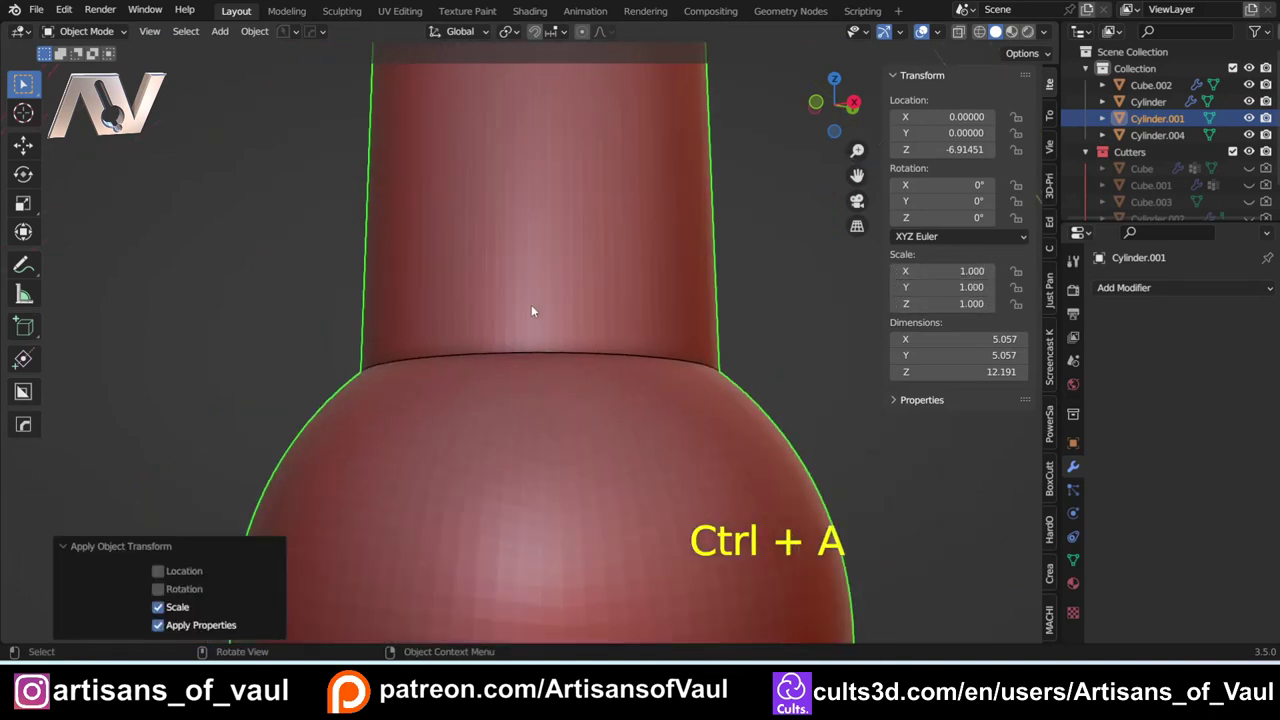
# Step: Enter Edit Mode on the shaft again and run MESHmachine's Offset Cut on the seam loop
pyautogui.press('Tab')
pyautogui.click(527, 403)
pyautogui.scroll(3, 523, 374)
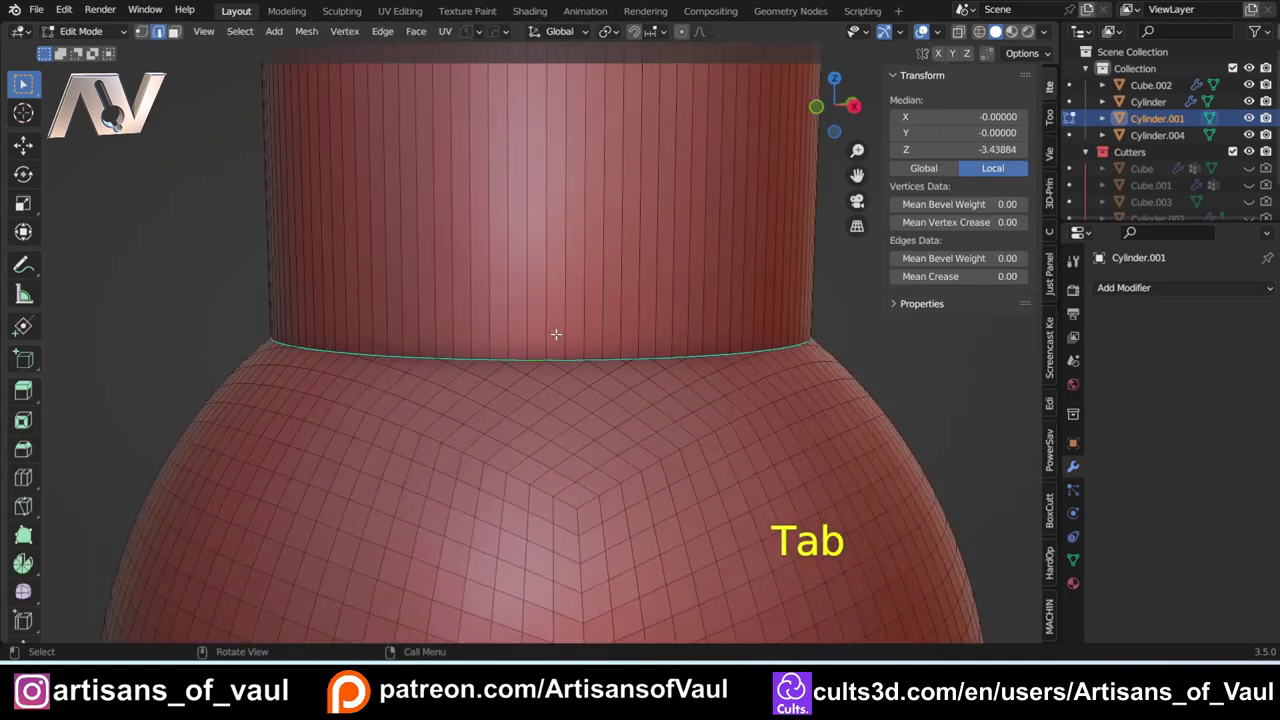
pyautogui.press('y')
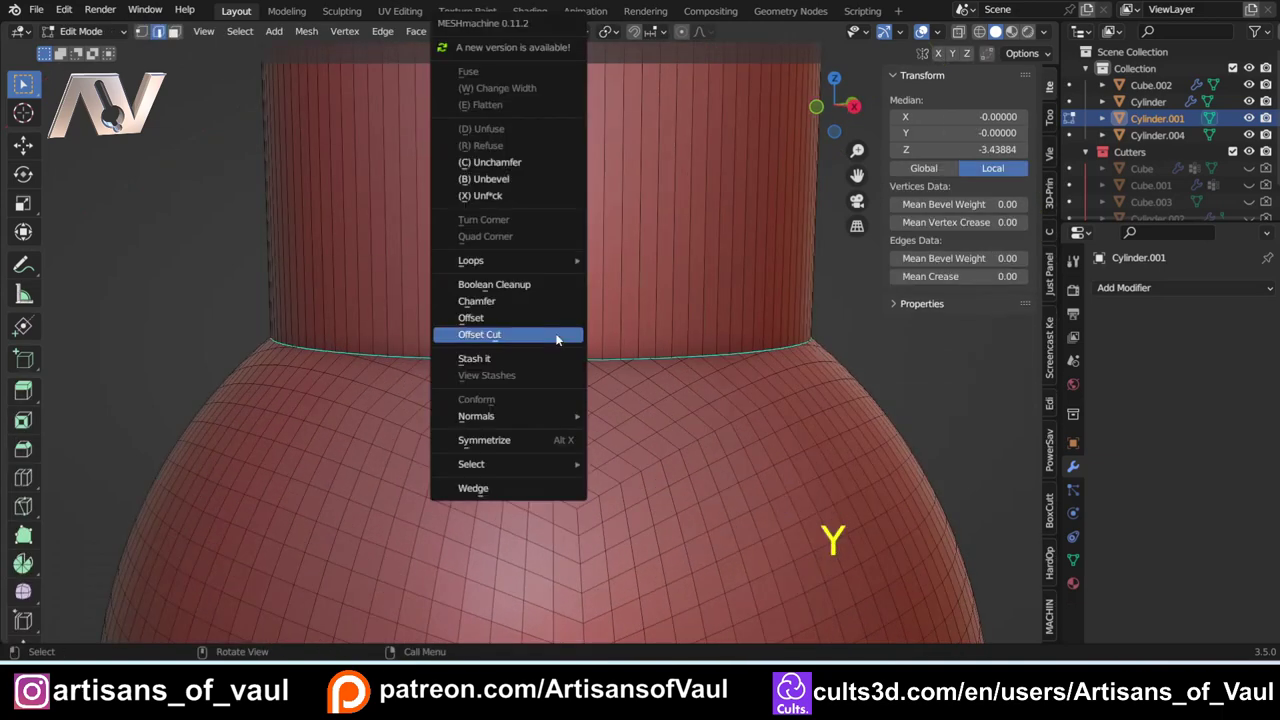
pyautogui.click(557, 338)
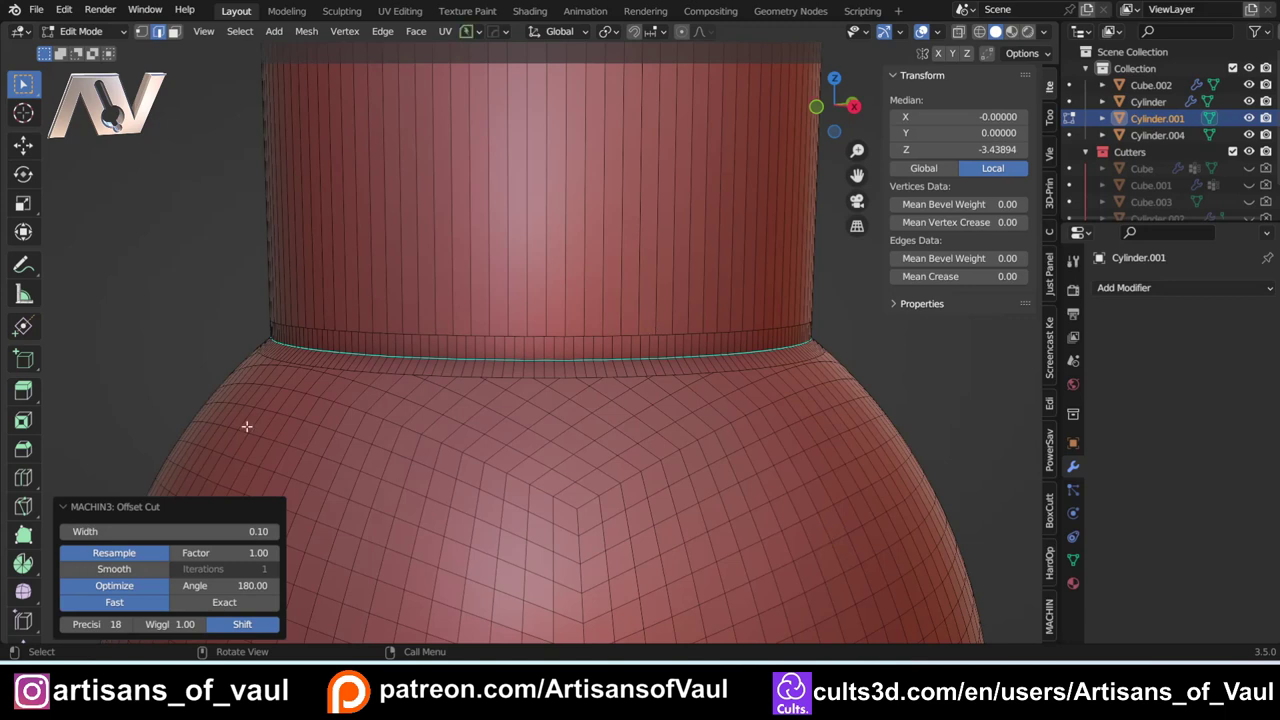
# Step: Set the Offset Cut to the Exact method with a width of 0.57 and a resample factor of 0.50
pyautogui.click(222, 602)
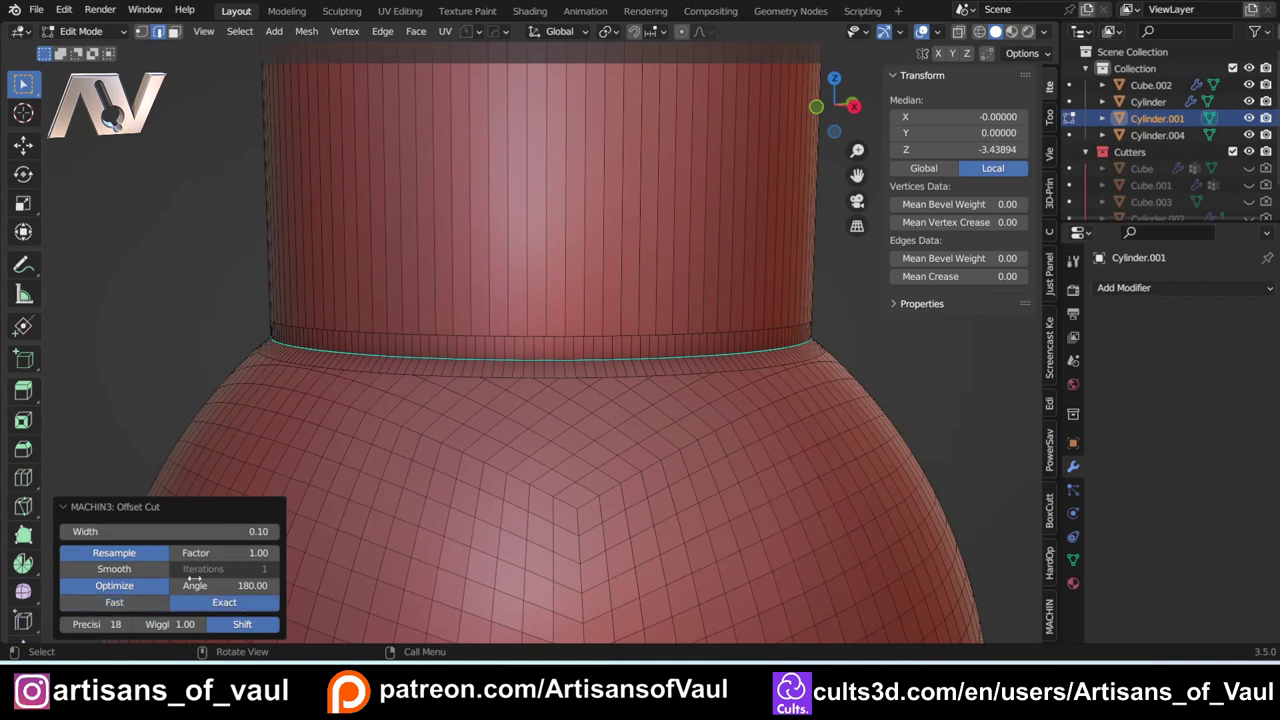
pyautogui.moveTo(150, 531); pyautogui.dragTo(242, 531)
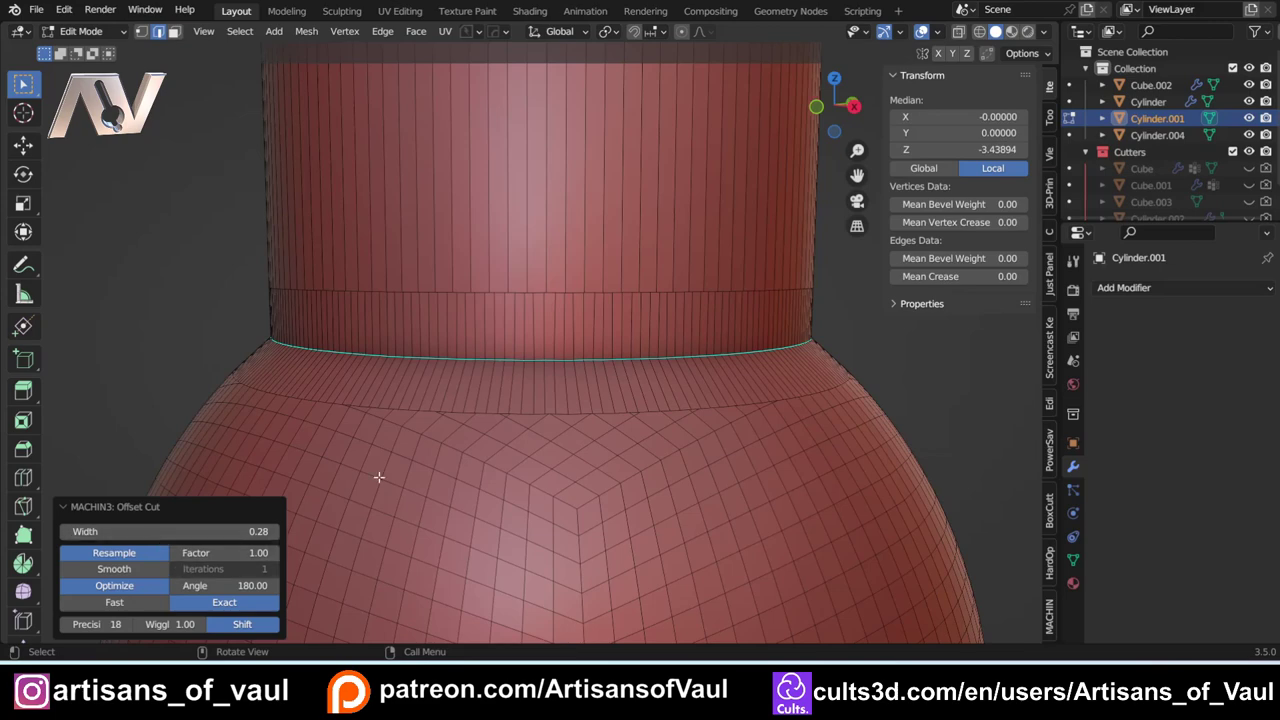
pyautogui.moveTo(160, 531); pyautogui.dragTo(226, 531)
pyautogui.scroll(-8, 532, 387)
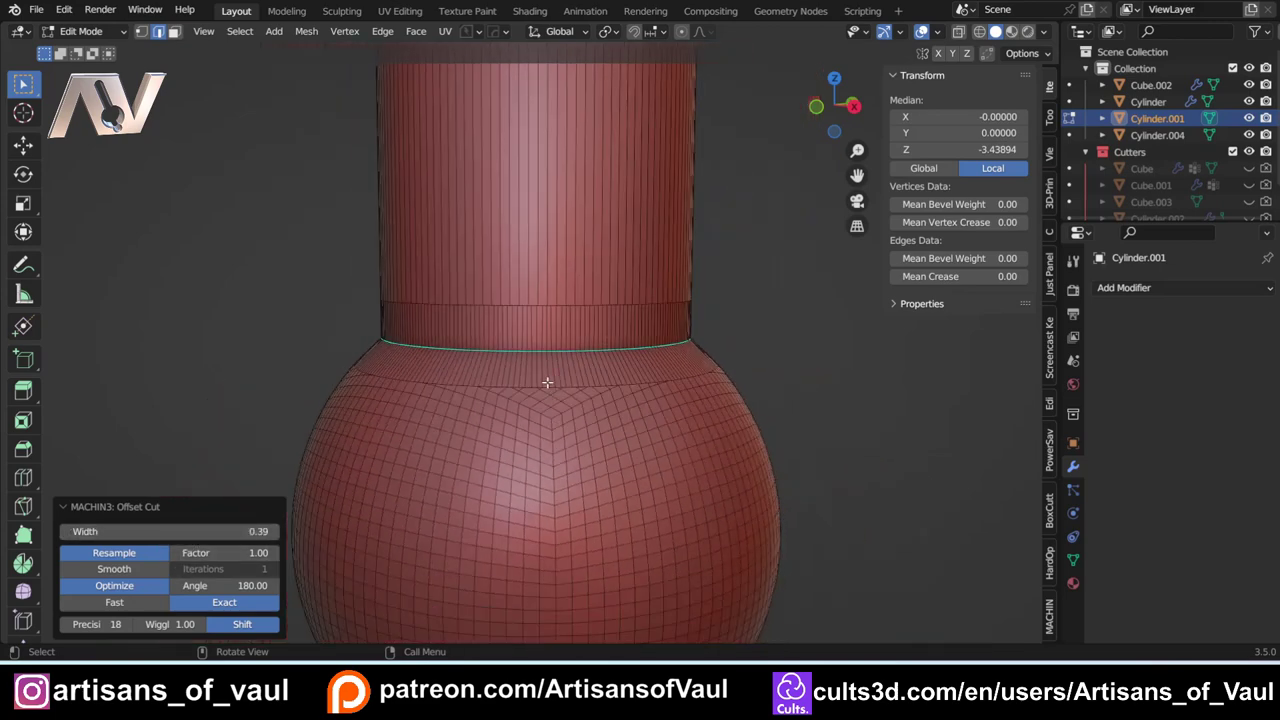
pyautogui.scroll(3, 493, 413)
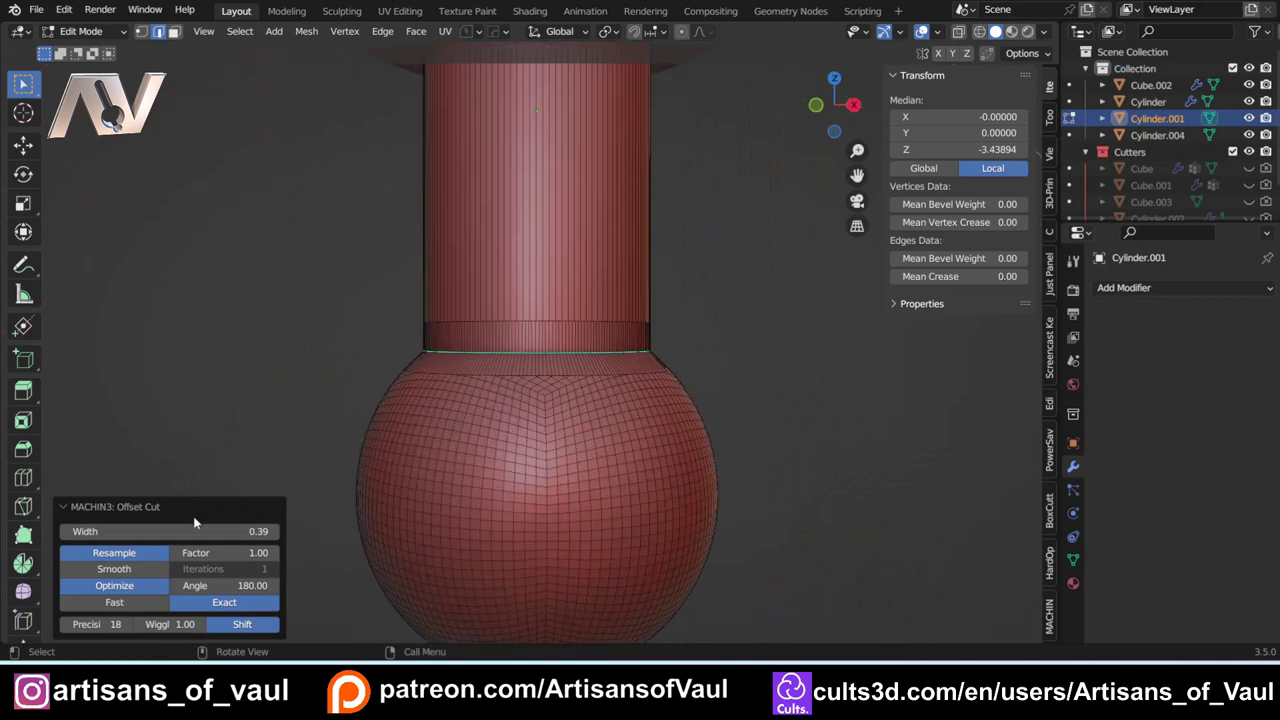
pyautogui.moveTo(160, 531); pyautogui.dragTo(208, 552)
pyautogui.scroll(5, 409, 429)
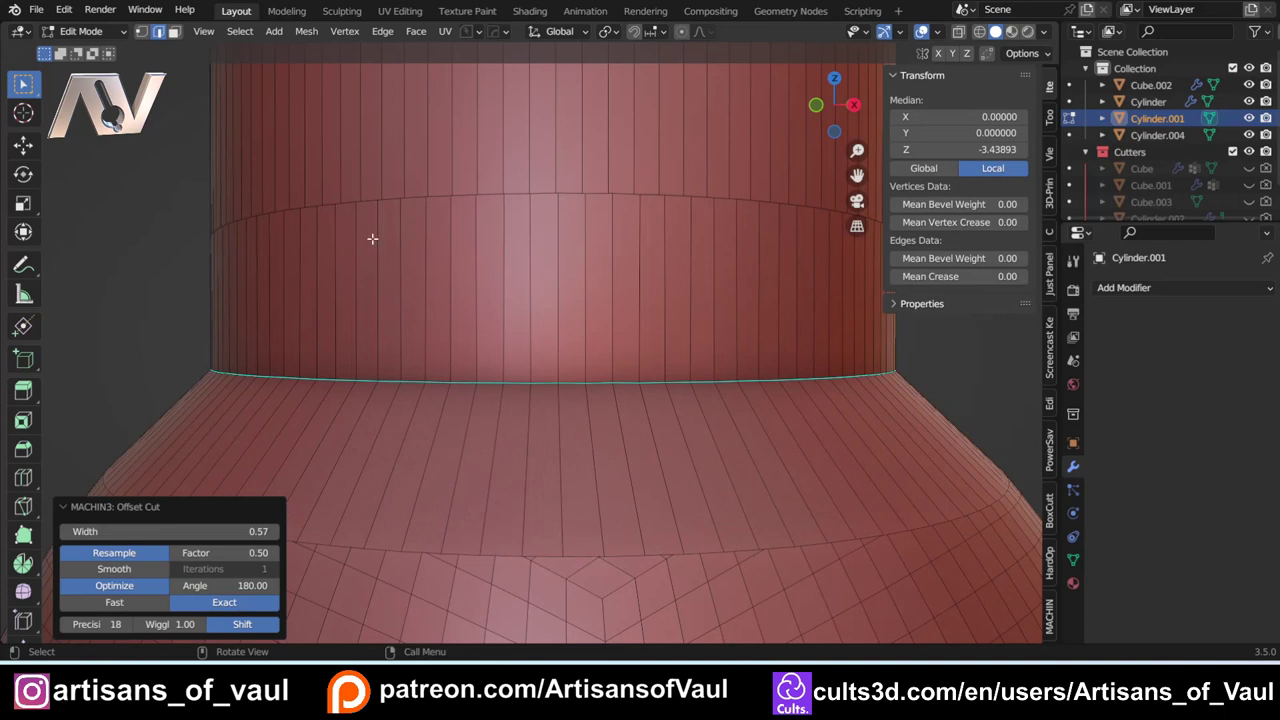
pyautogui.scroll(1, 400, 234)
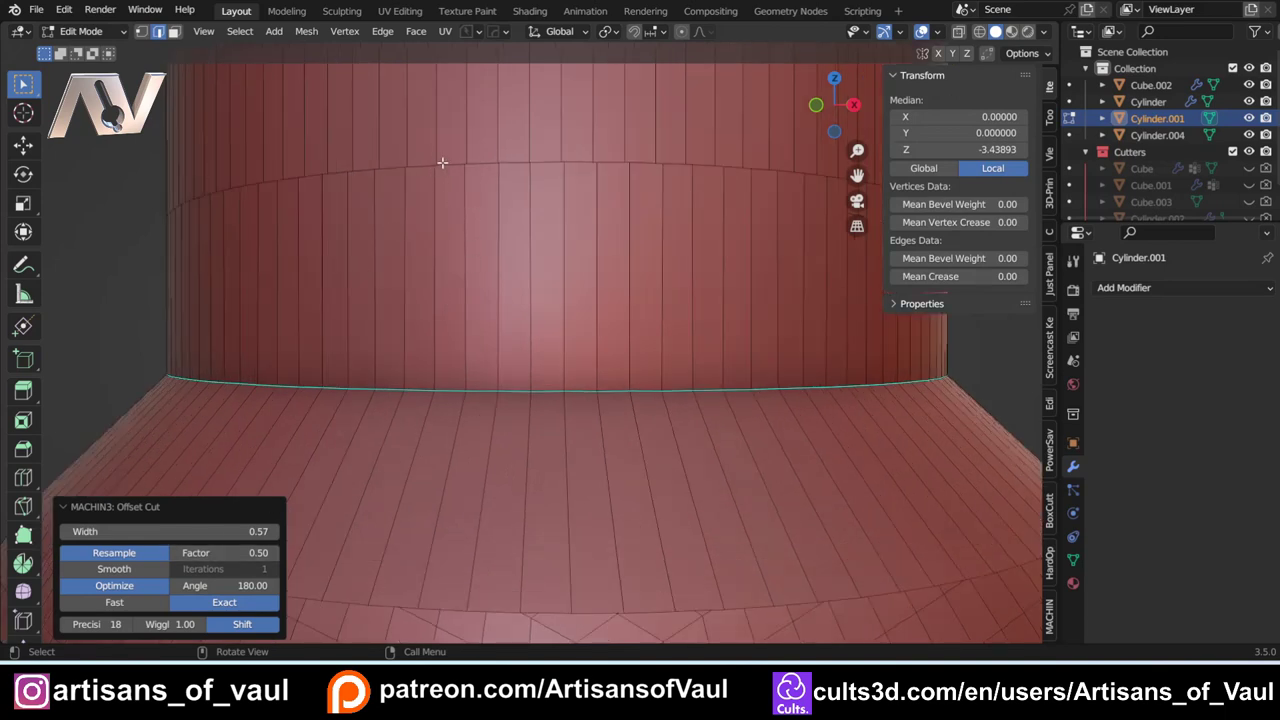
# Step: Examine the edge loops that the Offset Cut placed above and below the seam
pyautogui.moveTo(220, 552)
pyautogui.mouseDown()
pyautogui.moveTo(265, 552)
pyautogui.moveTo(222, 552)
pyautogui.mouseUp()
pyautogui.moveTo(539, 409); pyautogui.dragTo(537, 409)
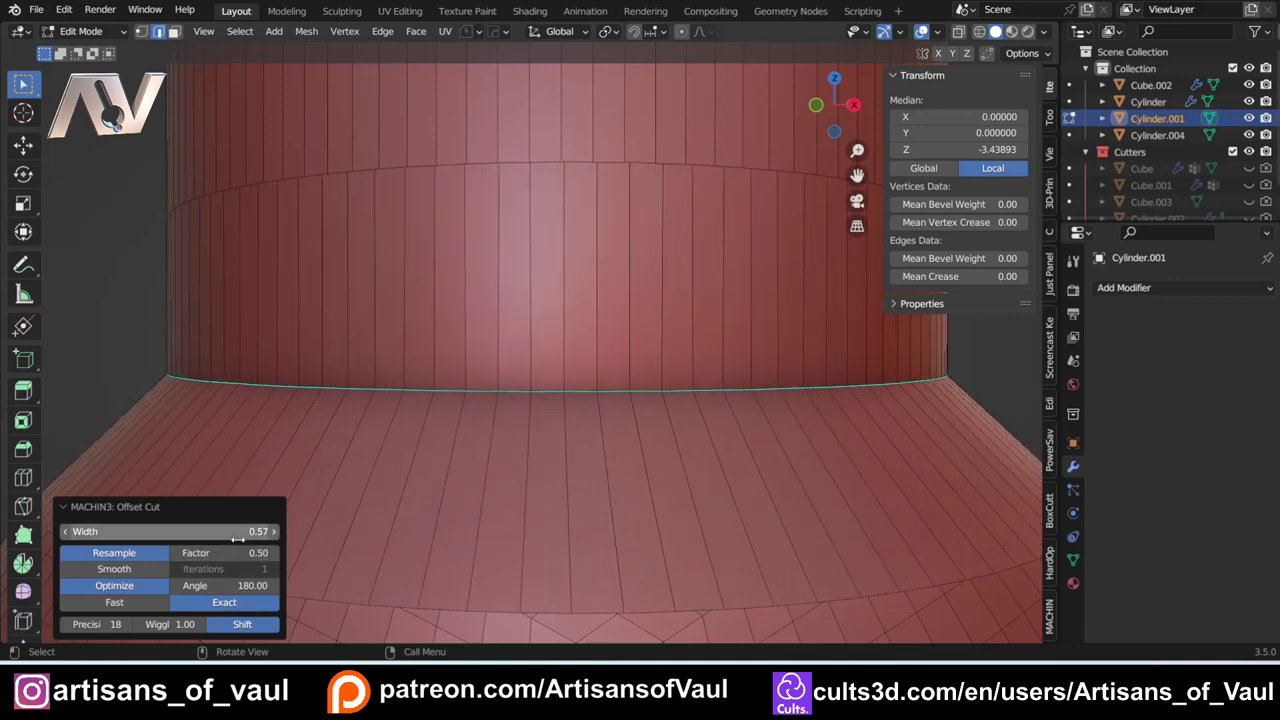
pyautogui.scroll(-3, 400, 471)
pyautogui.scroll(-2, 464, 400)
pyautogui.scroll(1, 504, 446)
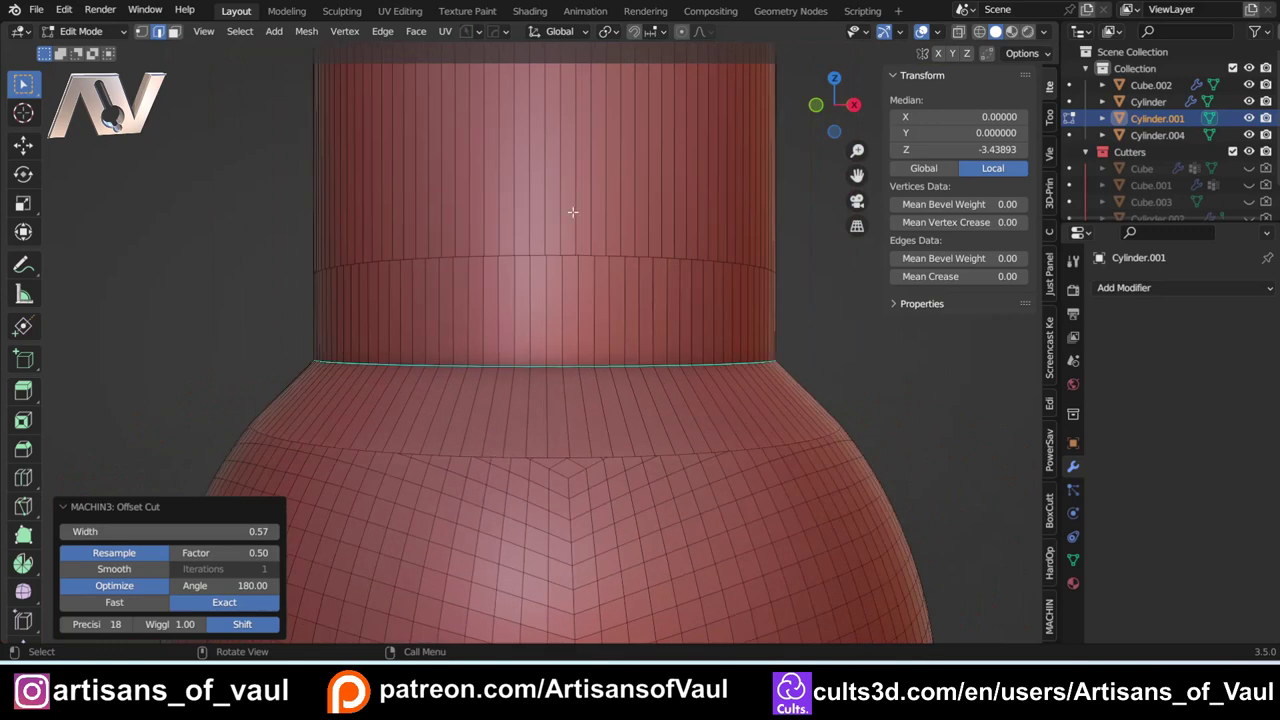
pyautogui.scroll(-4, 562, 234)
pyautogui.scroll(3, 440, 304)
pyautogui.scroll(1, 420, 335)
# Step: Draw short annotation marks on the edges above and below the seam, and undo them
pyautogui.click(23, 264)
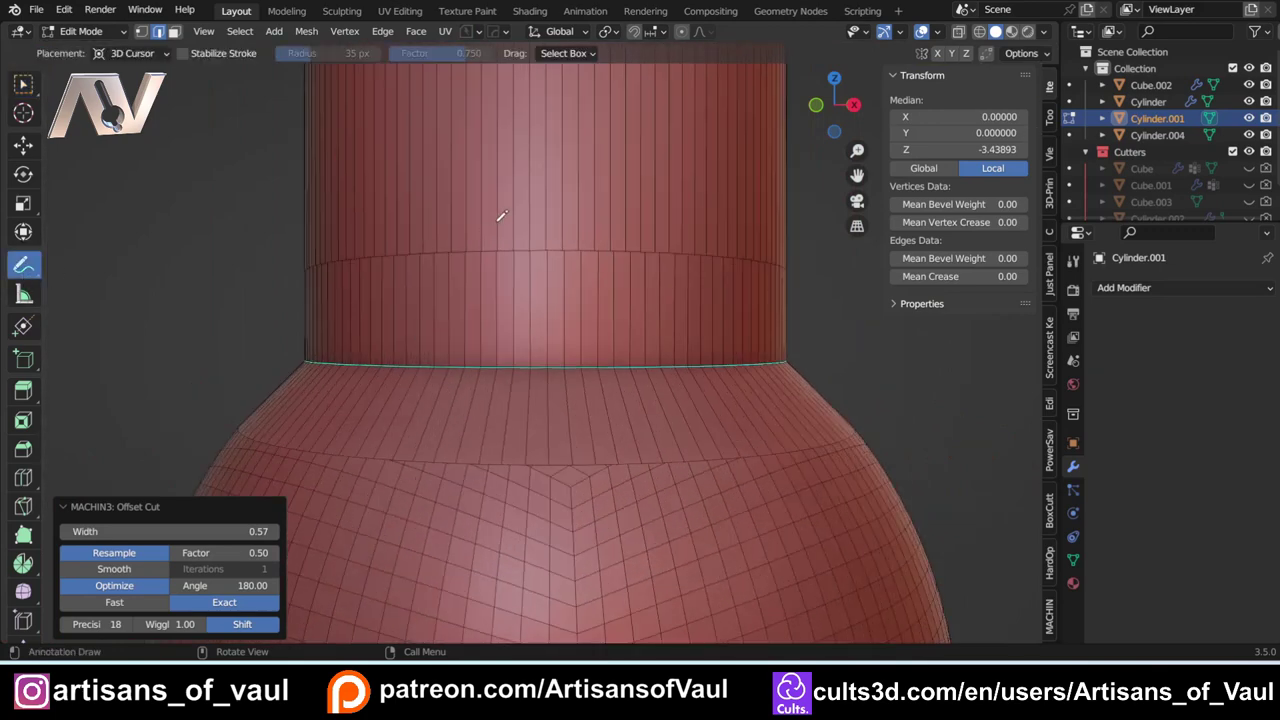
pyautogui.moveTo(495, 222); pyautogui.dragTo(493, 240)
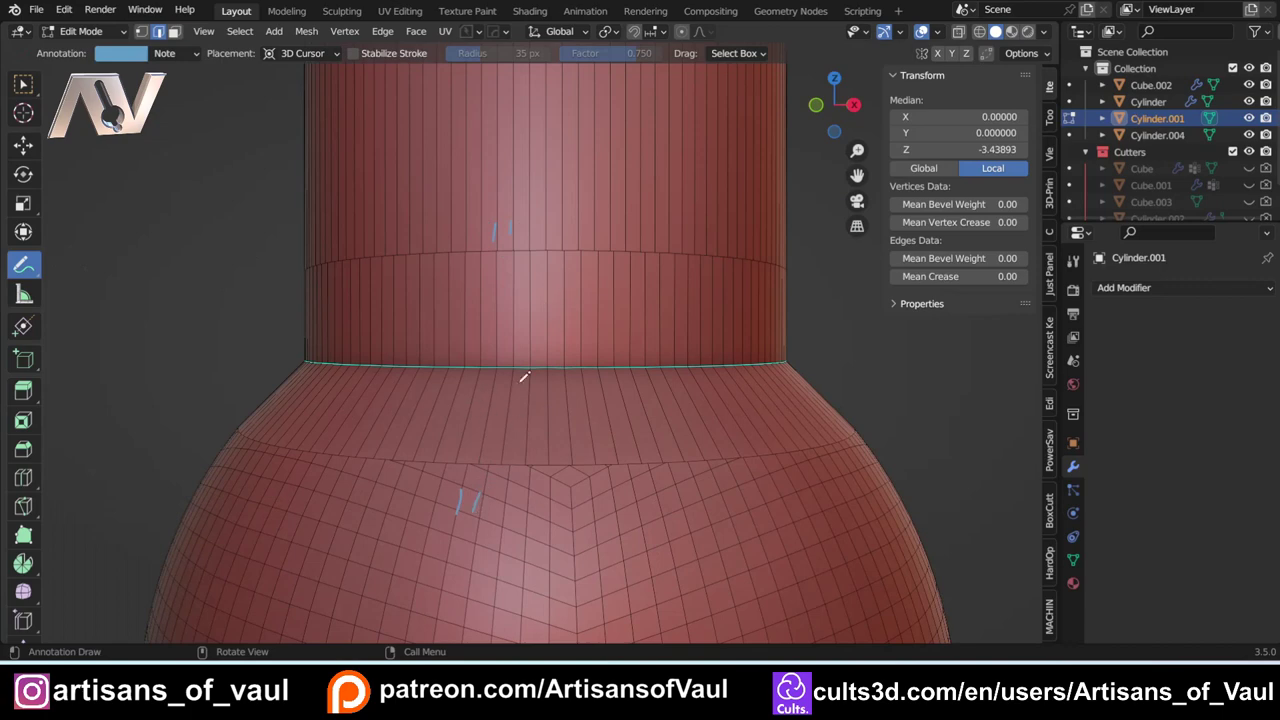
pyautogui.hotkey('ctrl', 'z')
pyautogui.hotkey('ctrl', 'z')
pyautogui.hotkey('ctrl', 'z')
pyautogui.hotkey('ctrl', 'z')
pyautogui.hotkey('ctrl', 'z')
pyautogui.hotkey('ctrl', 'shift', 'z')
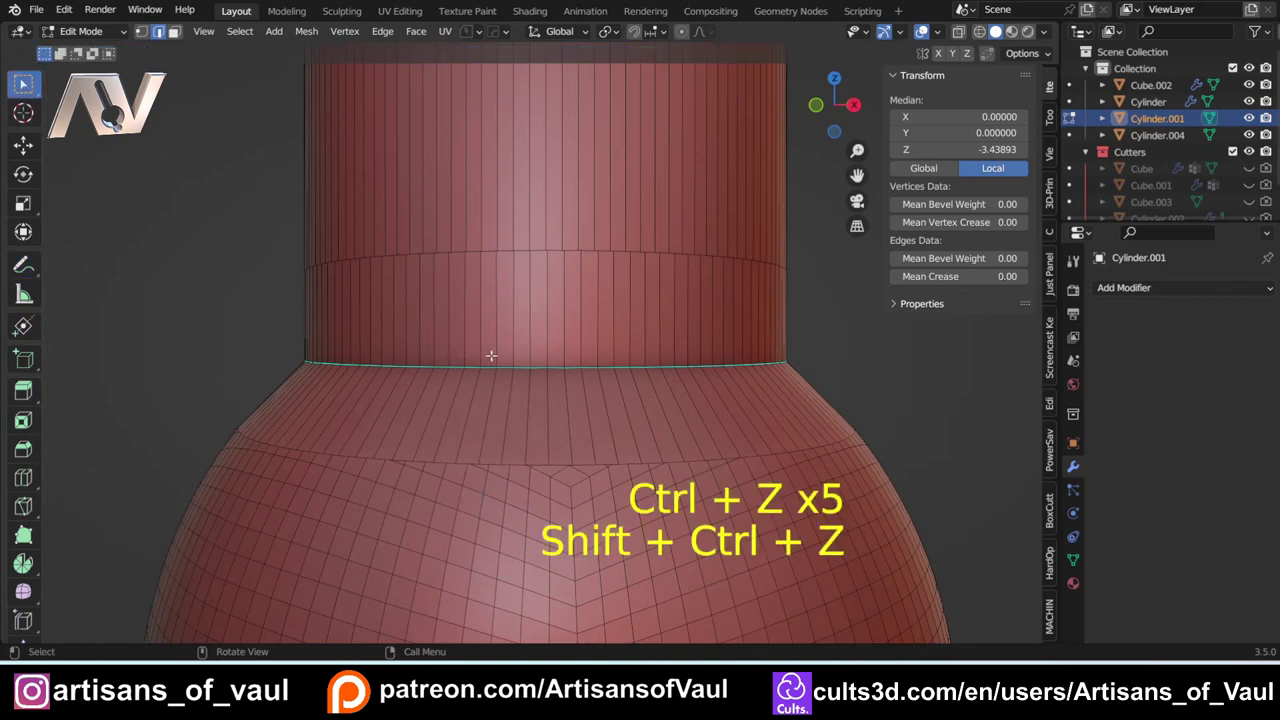
# Step: Bevel the seam loop to a width of about 0.53 with Clamp Overlap on and 32 segments, and return to Object Mode
pyautogui.hotkey('ctrl', 'b')
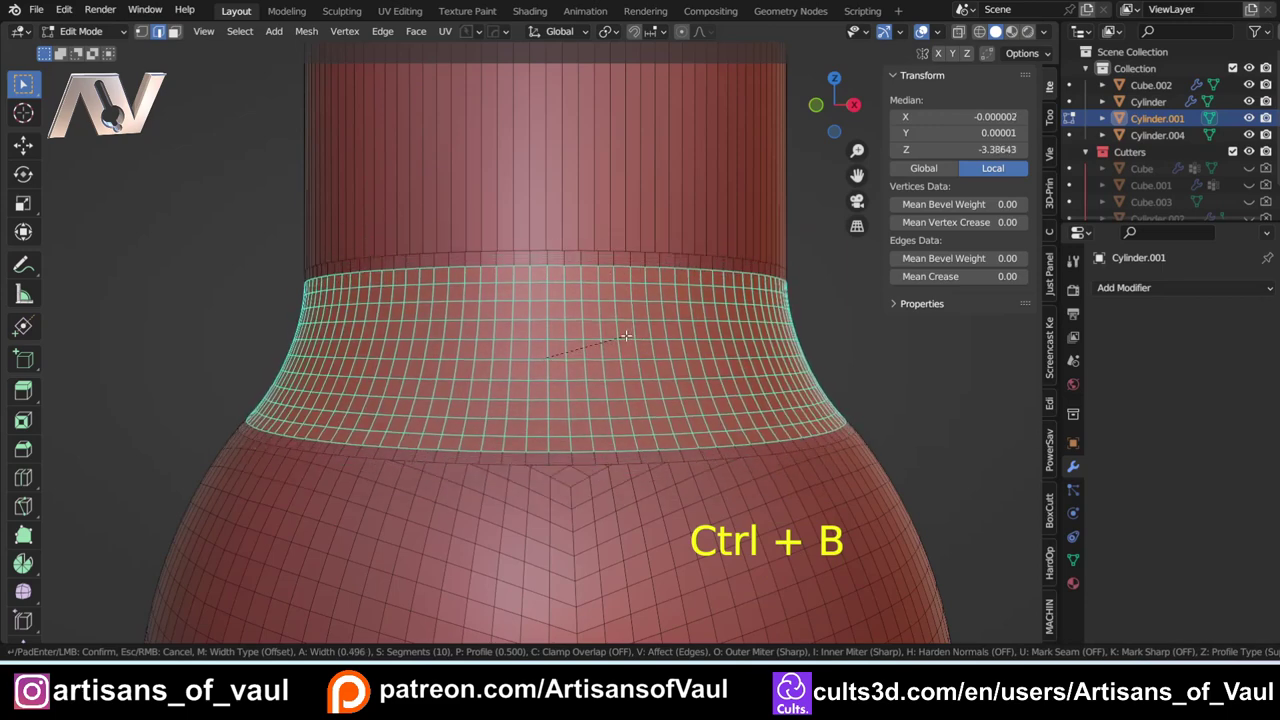
pyautogui.press('c')
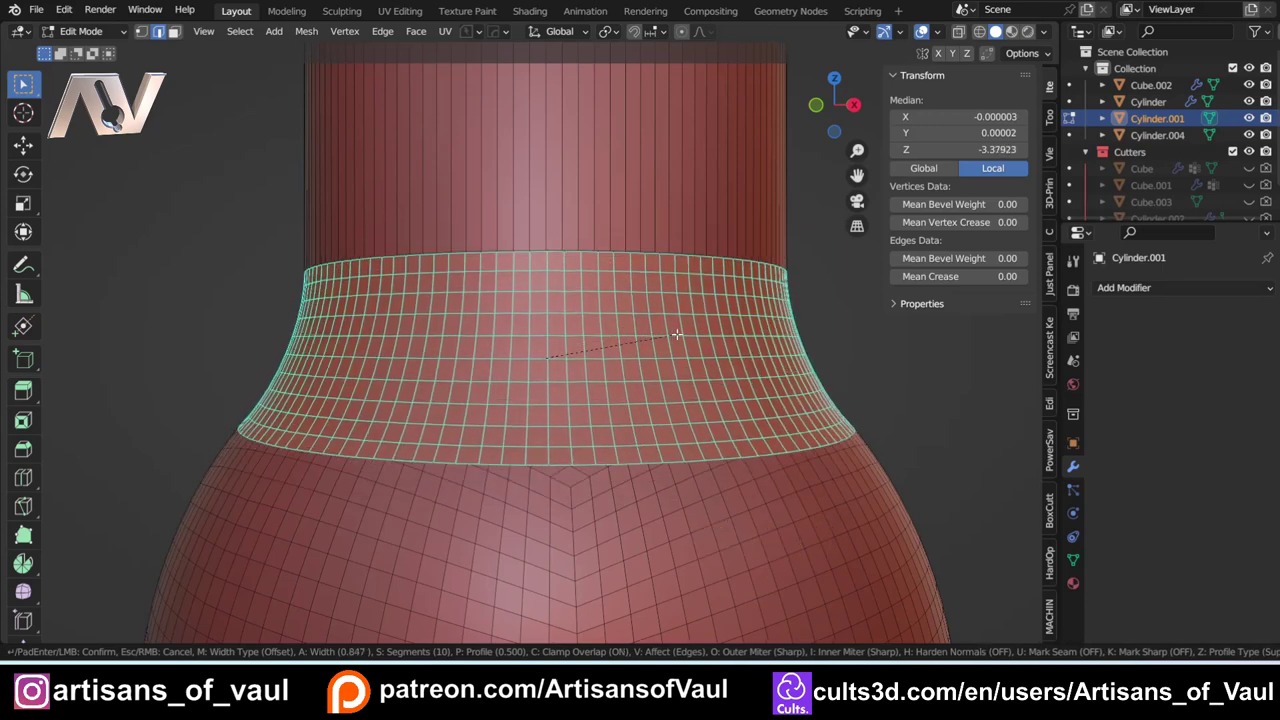
pyautogui.scroll(6, 660, 342)
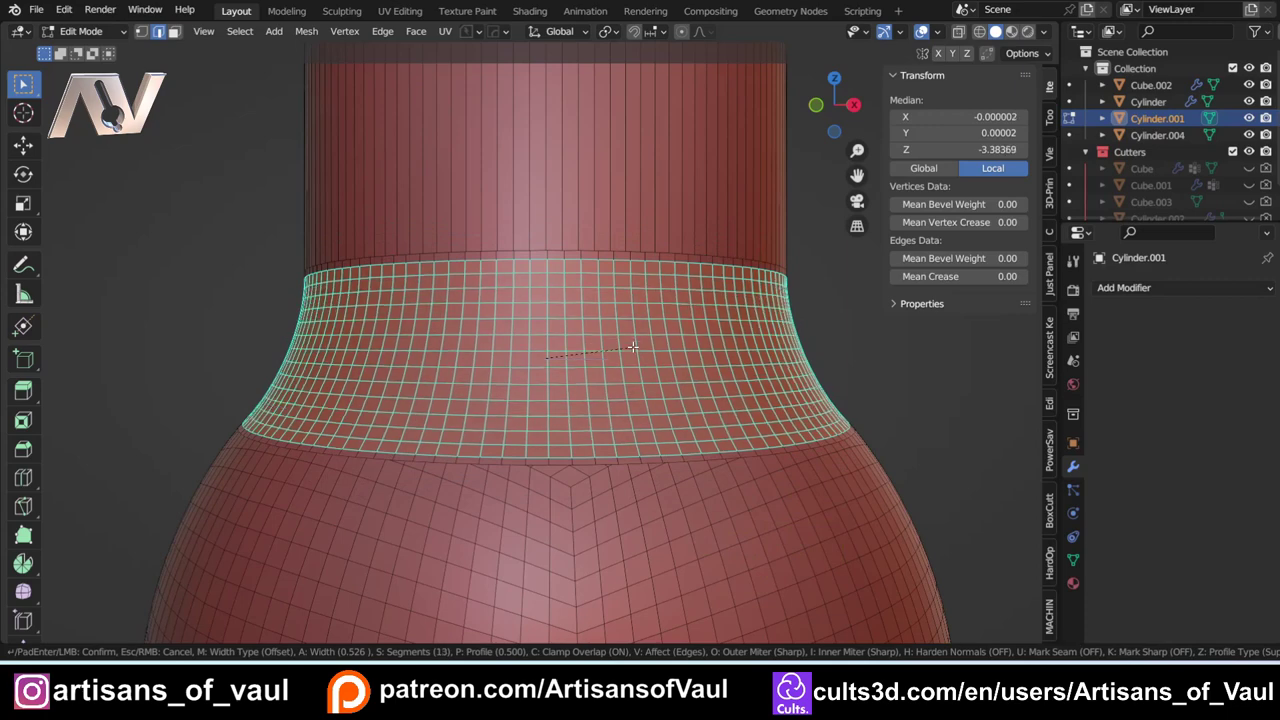
pyautogui.scroll(14, 633, 347)
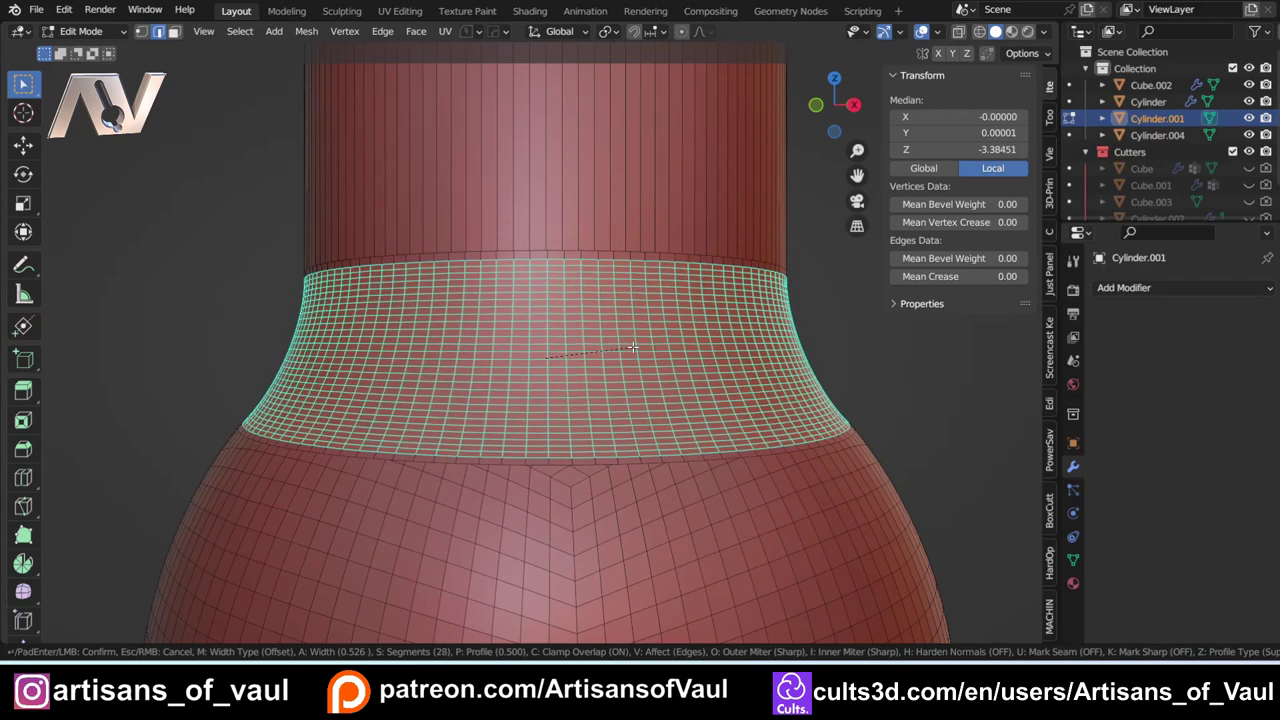
pyautogui.scroll(2, 633, 347)
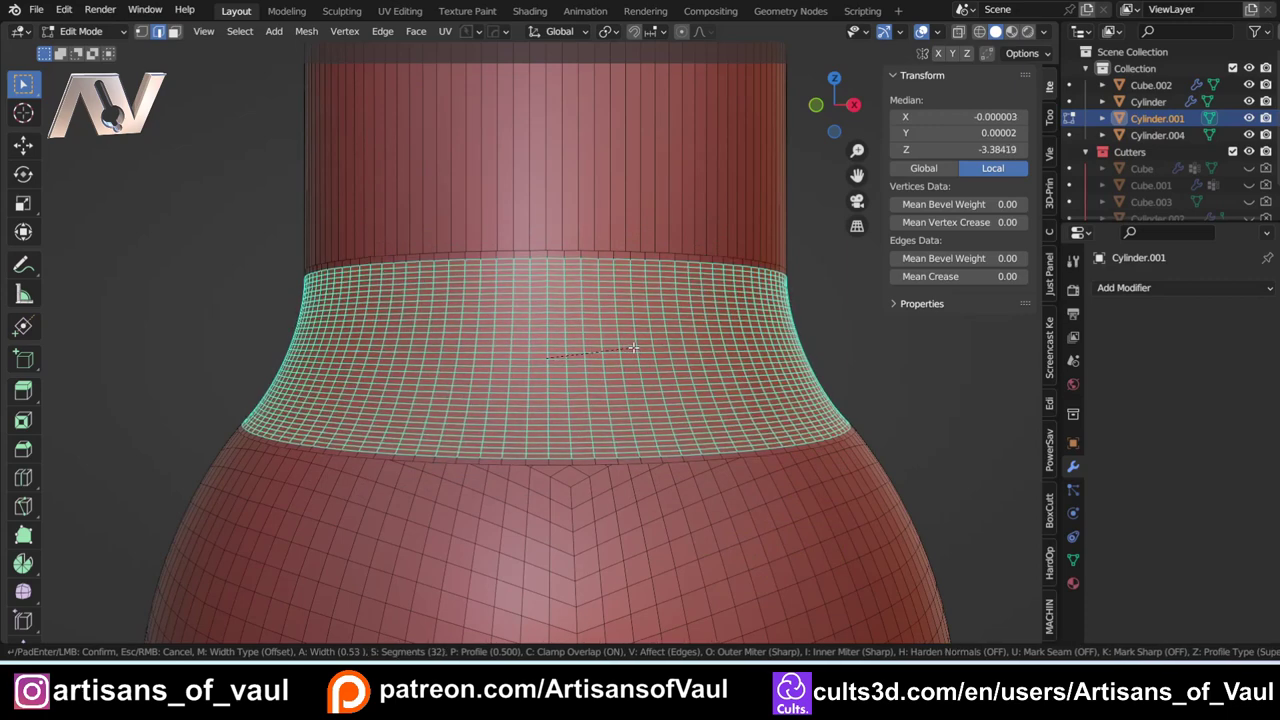
pyautogui.click(630, 345)
pyautogui.scroll(-4, 627, 320)
pyautogui.press('Tab')
pyautogui.click(638, 229)
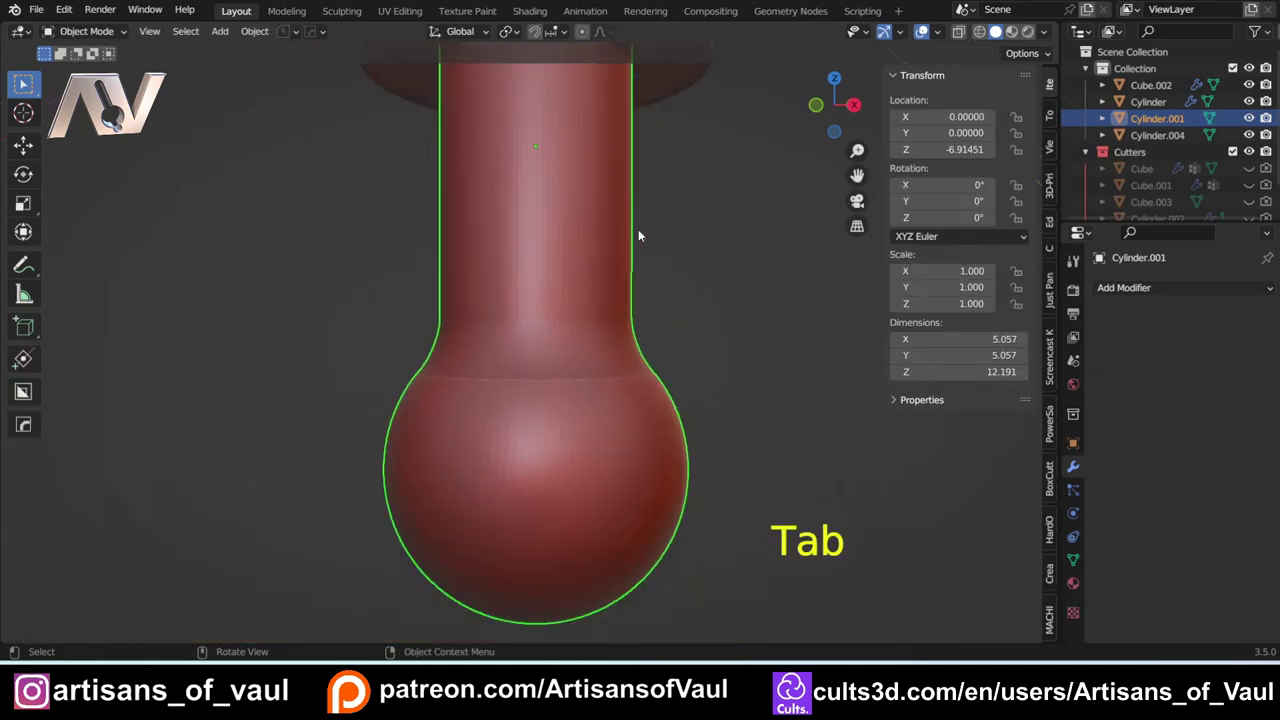
# Step: Examine the rounded blend between the shaft and the ball end
pyautogui.scroll(-3, 660, 262)
pyautogui.moveTo(541, 331); pyautogui.dragTo(743, 389, button='middle')
pyautogui.hotkey('ctrl', 'z')
pyautogui.scroll(5, 528, 345)
pyautogui.scroll(-8, 491, 449)
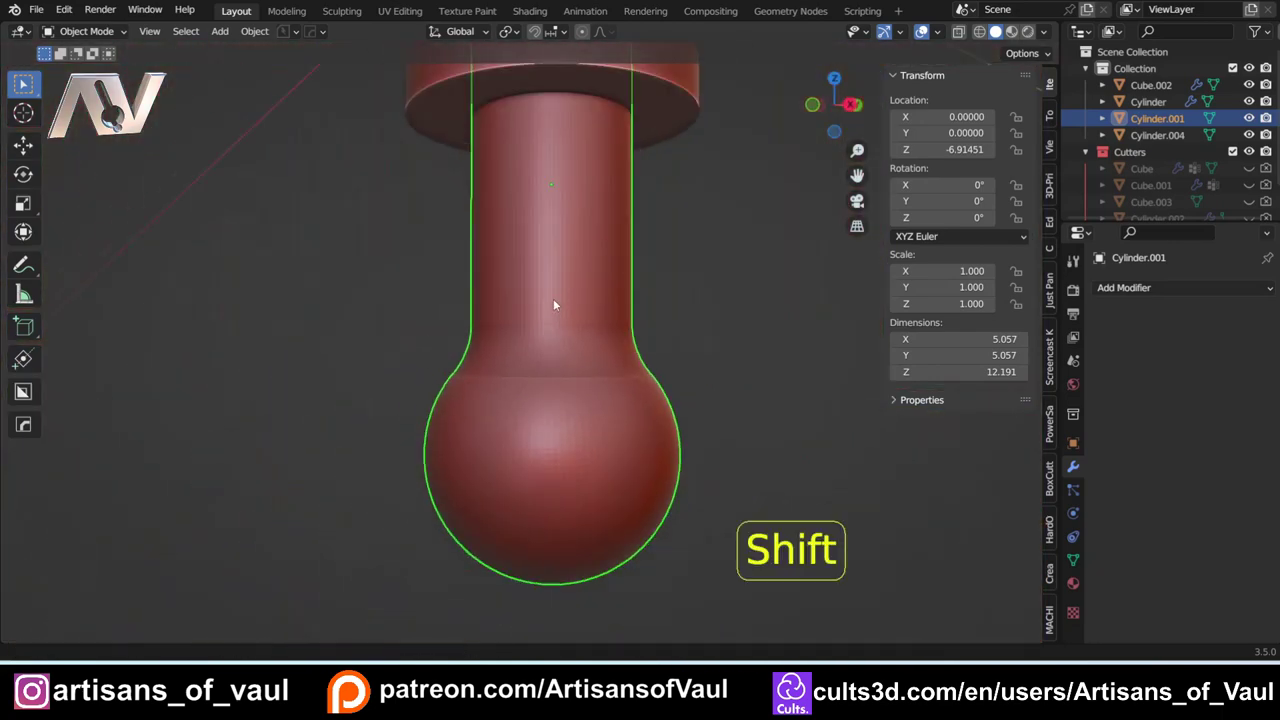
pyautogui.keyDown('shift'); pyautogui.moveTo(557, 306); pyautogui.dragTo(538, 404, button='middle'); pyautogui.keyUp('shift')
pyautogui.scroll(-4, 622, 264)
# Step: Select the forked cylinder and apply all four of its Boolean modifiers
pyautogui.click(689, 281)
pyautogui.keyDown('shift'); pyautogui.moveTo(622, 264); pyautogui.dragTo(543, 251, button='middle'); pyautogui.keyUp('shift')
pyautogui.scroll(3, 657, 451)
pyautogui.scroll(4, 571, 320)
pyautogui.click(546, 252)
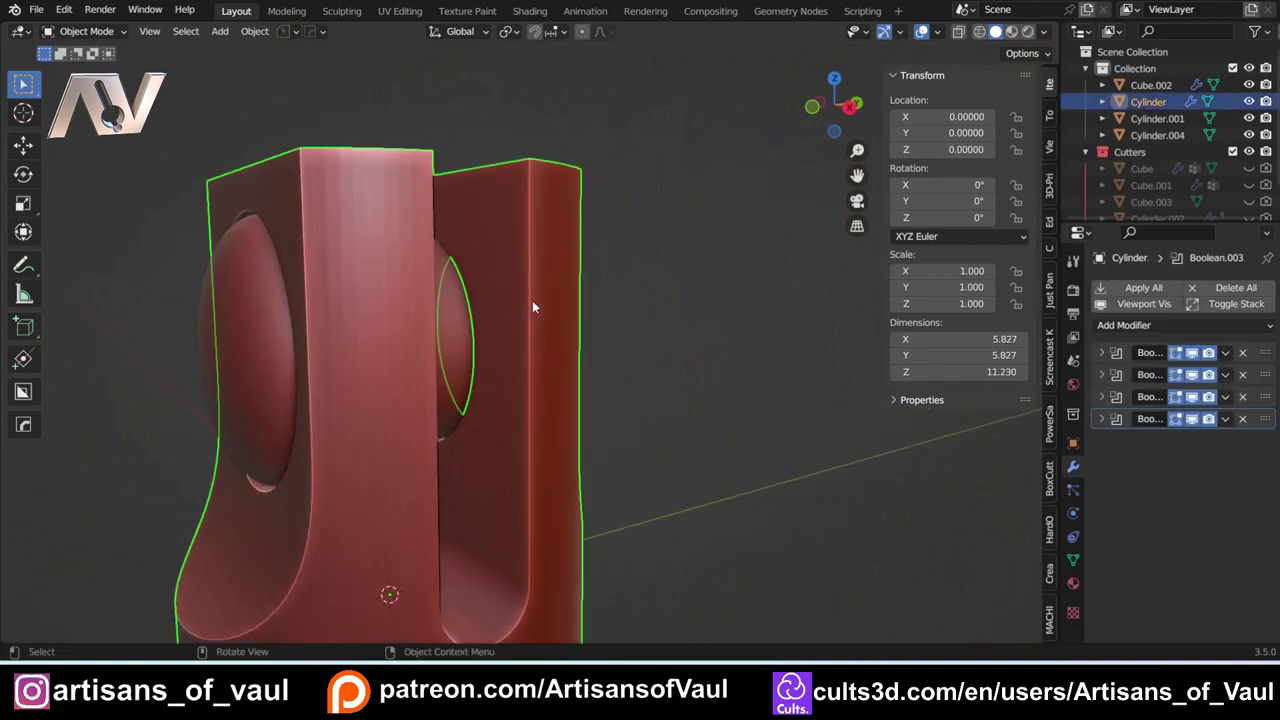
pyautogui.press('Tab')
pyautogui.click(527, 302)
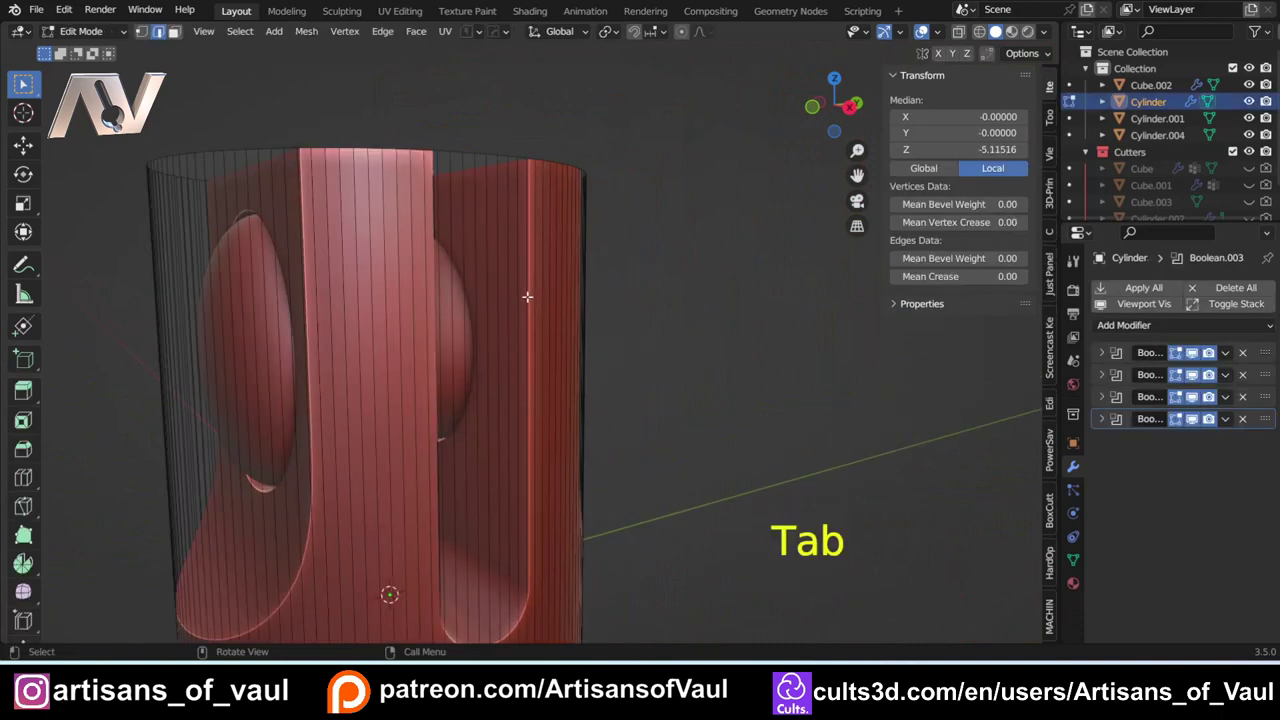
pyautogui.press('Tab')
pyautogui.click(530, 192)
pyautogui.press('q')
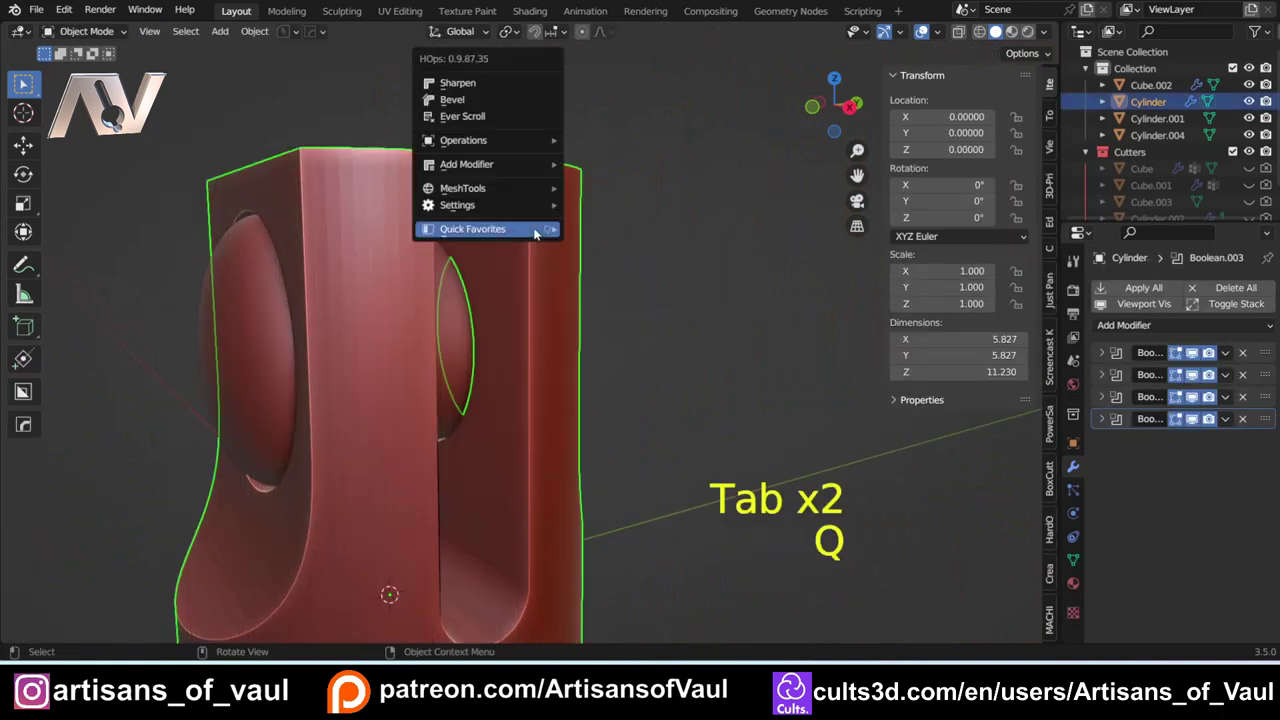
pyautogui.press('q')
# Step: Enter Edit Mode with edge selection and select the border edges of the prongs' inner faces, including the upper edges
pyautogui.press('Tab')
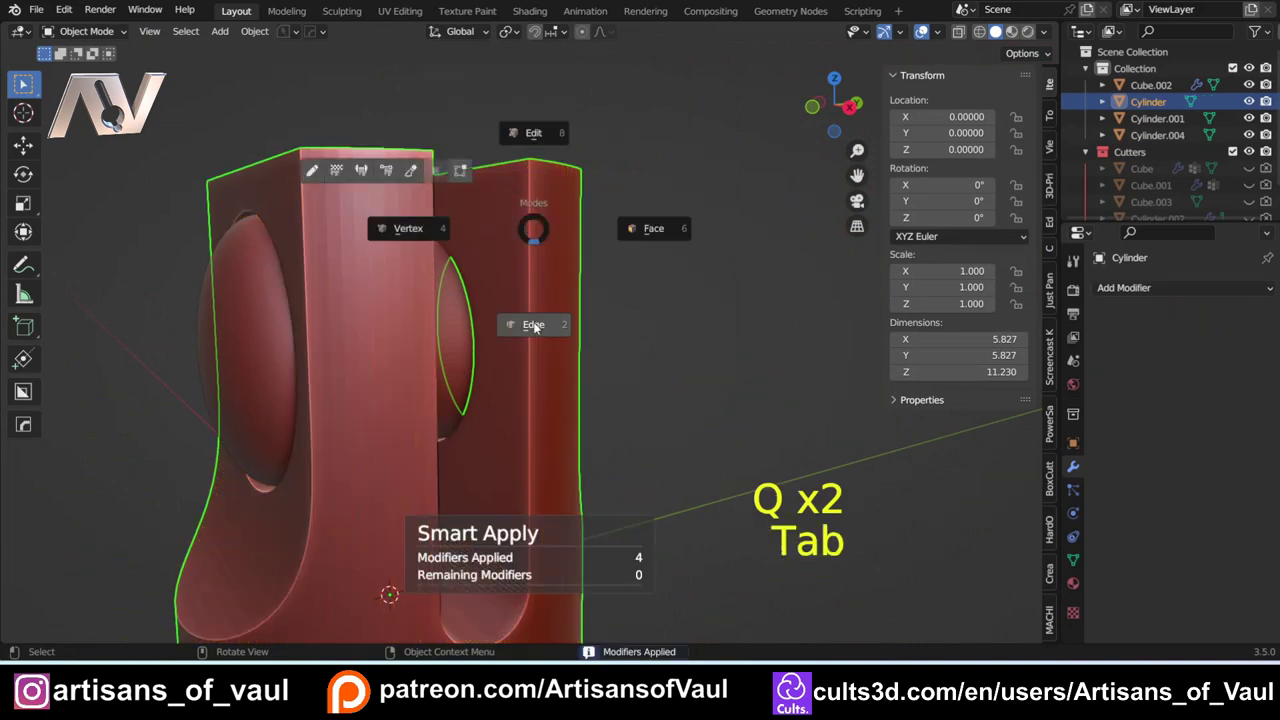
pyautogui.click(534, 326)
pyautogui.click(530, 282)
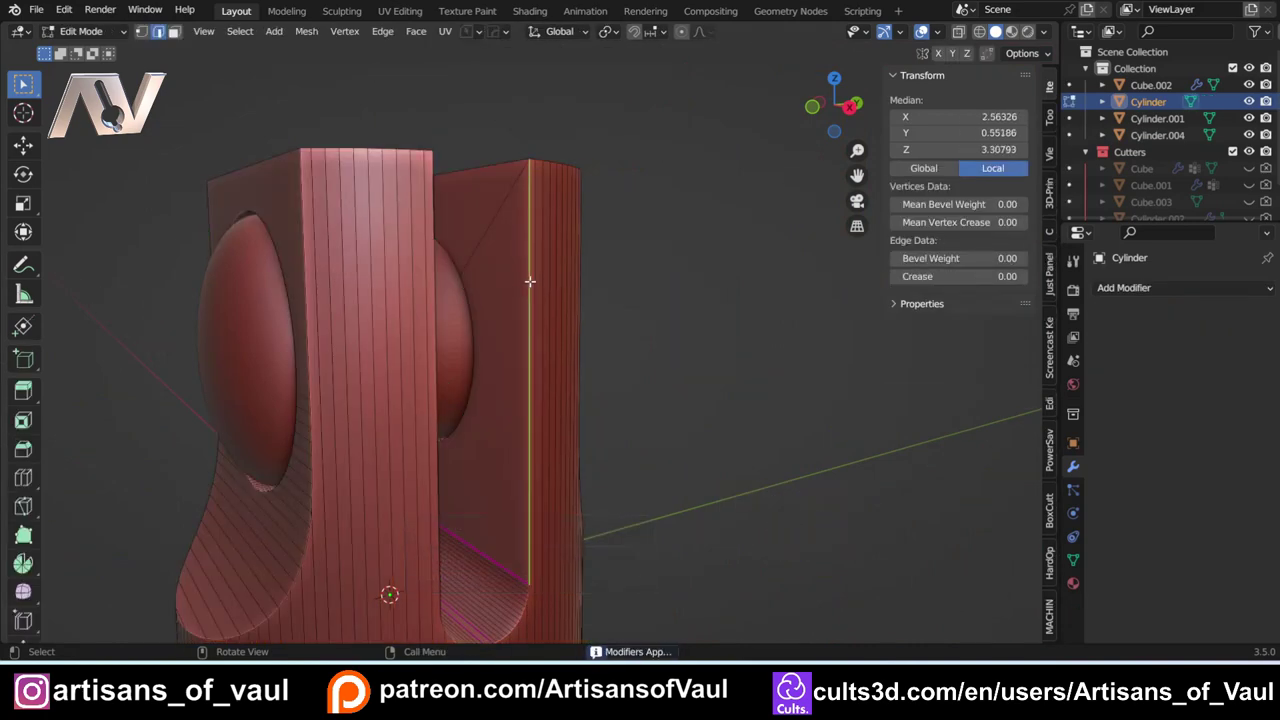
pyautogui.keyDown('alt'); pyautogui.click(530, 282); pyautogui.keyUp('alt')
pyautogui.moveTo(526, 308)
pyautogui.mouseDown(button='middle')
pyautogui.moveTo(320, 320)
pyautogui.moveTo(594, 317)
pyautogui.moveTo(515, 328)
pyautogui.mouseUp(button='middle')
pyautogui.keyDown('shift'); pyautogui.moveTo(517, 227); pyautogui.dragTo(500, 366, button='middle'); pyautogui.keyUp('shift')
pyautogui.scroll(3, 500, 366)
pyautogui.moveTo(280, 308); pyautogui.dragTo(429, 198, button='middle')
pyautogui.keyDown('shift'); pyautogui.click(419, 190); pyautogui.keyUp('shift')
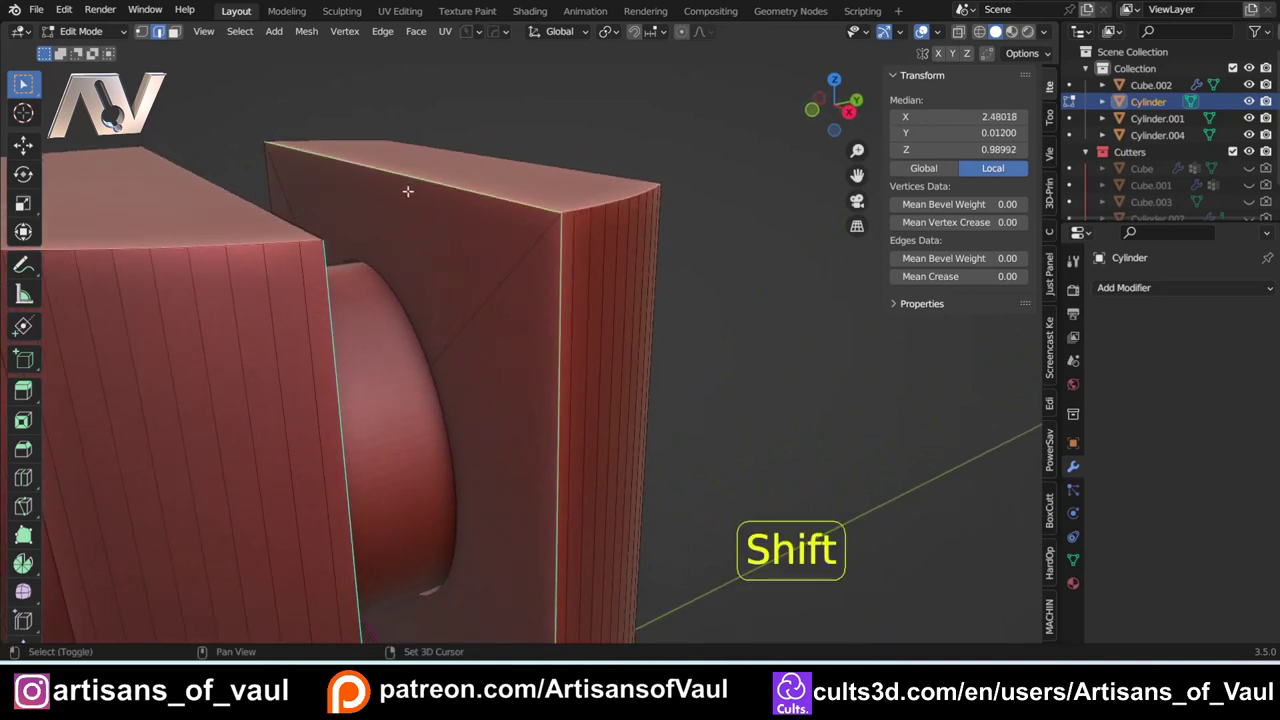
# Step: Try MESHmachine's Offset Cut on the prongs' inner border edges with a width of 0.10, and undo it
pyautogui.moveTo(175, 168); pyautogui.dragTo(249, 275, button='middle')
pyautogui.moveTo(538, 346); pyautogui.dragTo(577, 281, button='middle')
pyautogui.keyDown('shift'); pyautogui.moveTo(606, 426); pyautogui.dragTo(535, 338, button='middle'); pyautogui.keyUp('shift')
pyautogui.press('y')
pyautogui.click(605, 357)
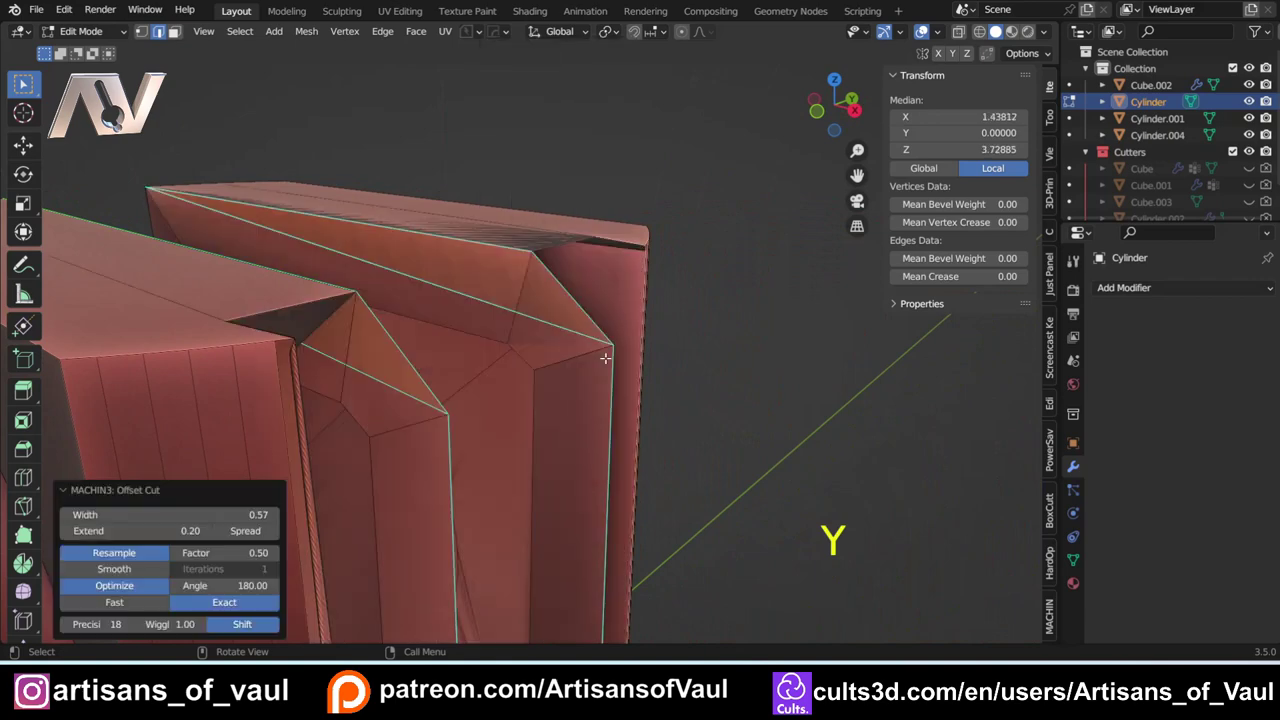
pyautogui.click(213, 512)
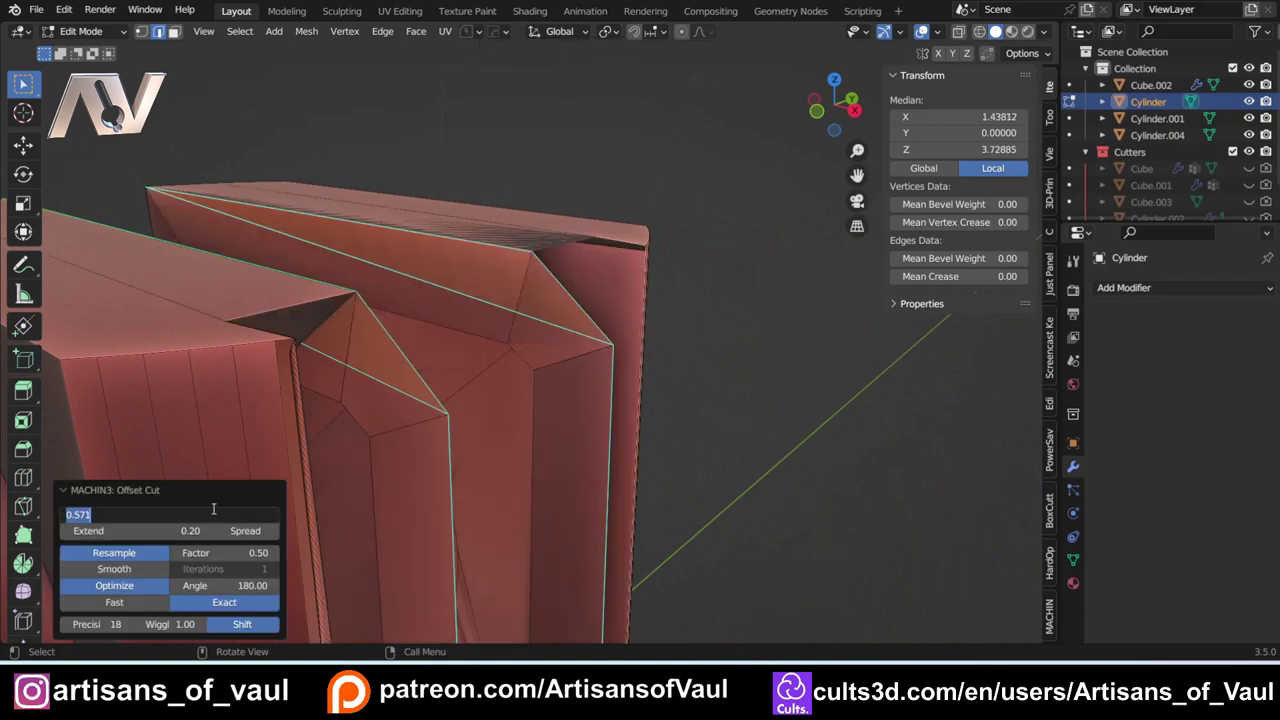
pyautogui.press('Return')
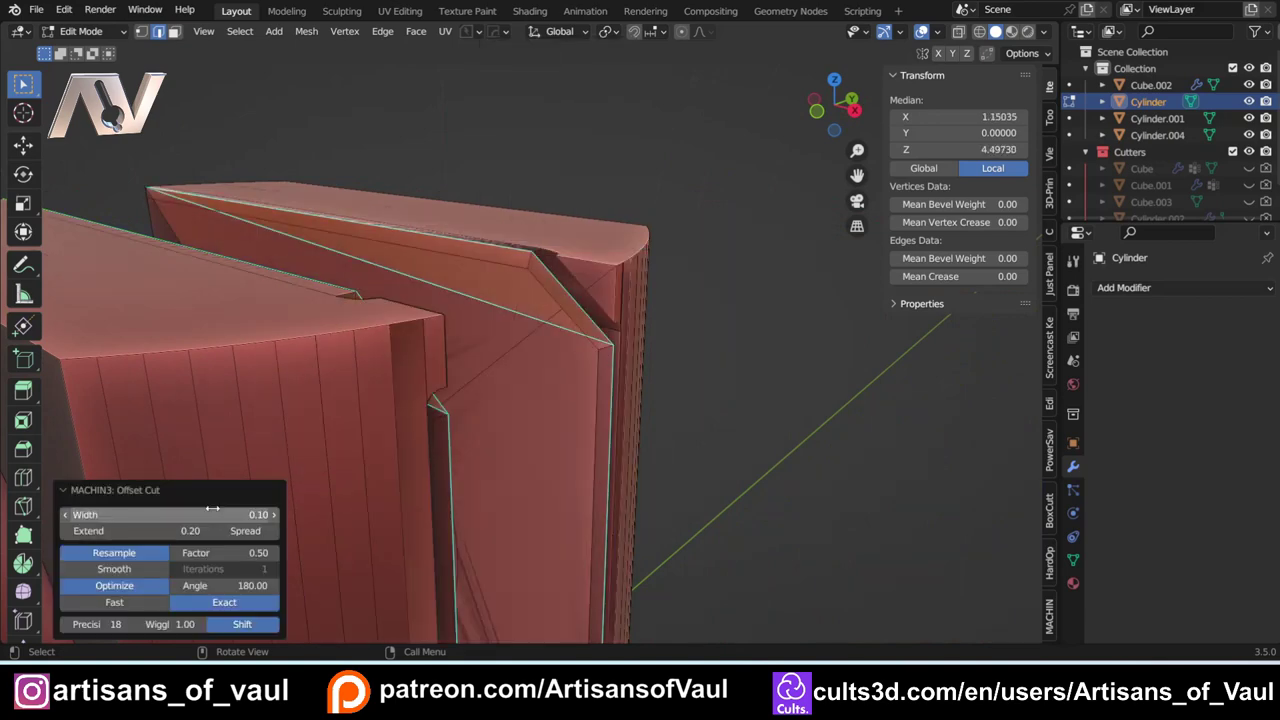
pyautogui.moveTo(445, 346); pyautogui.dragTo(454, 399, button='middle')
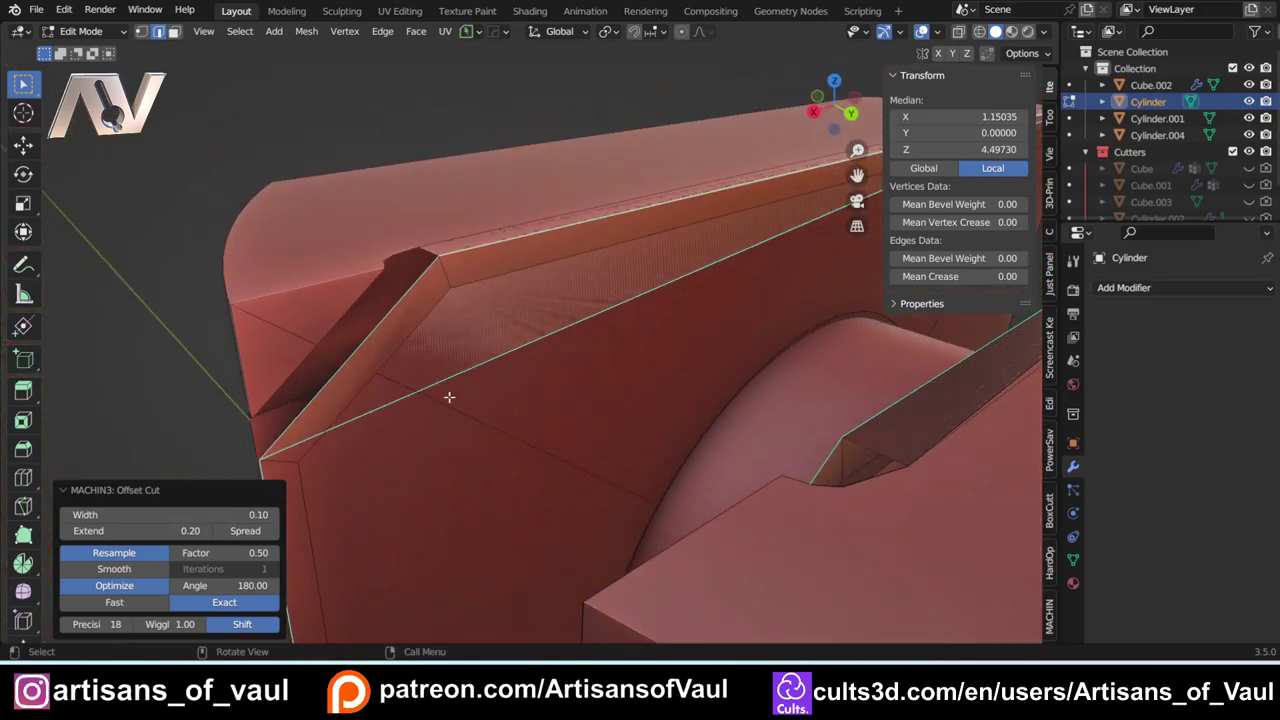
pyautogui.hotkey('ctrl', 'z')
# Step: Select the diagonal edge from the prong's upper inner corner to the pin hole and switch to vertex selection
pyautogui.moveTo(223, 337); pyautogui.dragTo(428, 336, button='middle')
pyautogui.press('Tab')
pyautogui.click(437, 427)
pyautogui.click(457, 341)
pyautogui.scroll(4, 428, 336)
pyautogui.press('Tab')
pyautogui.click(241, 352)
pyautogui.moveTo(241, 352); pyautogui.dragTo(578, 437, button='middle')
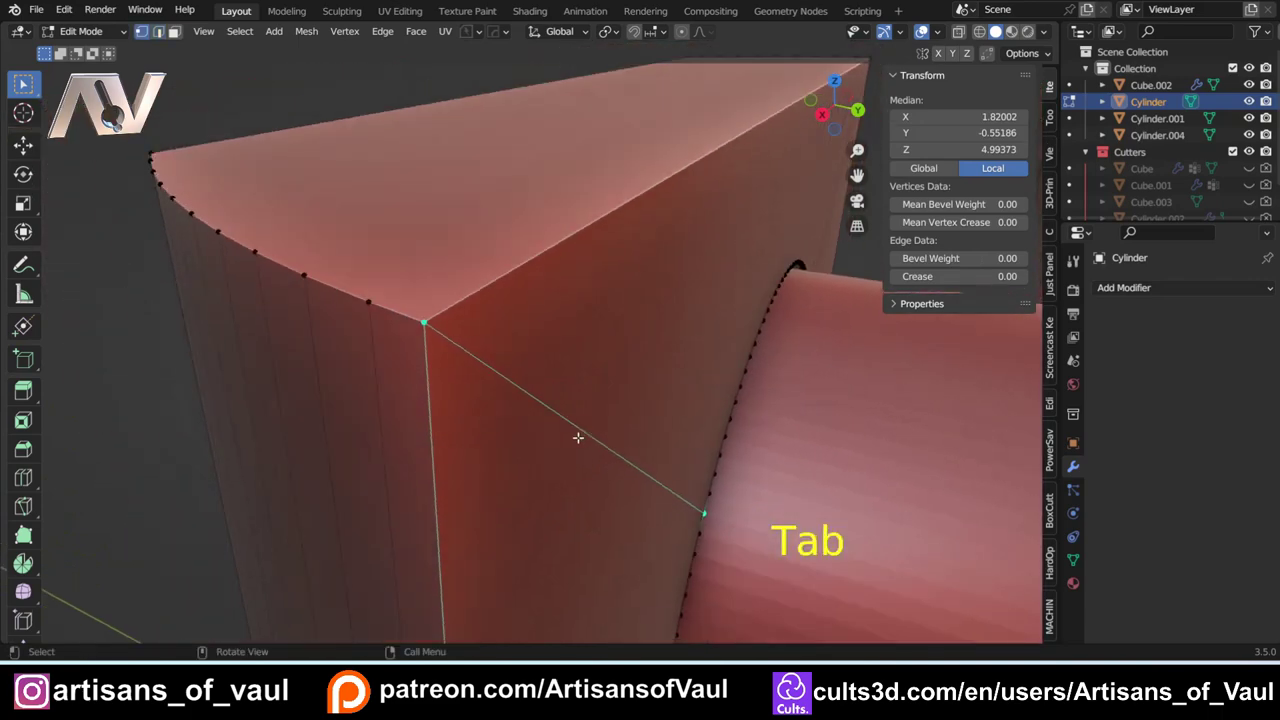
# Step: Examine how the prong's inner face connects to the pin hole rim, using edge selection
pyautogui.moveTo(688, 483); pyautogui.dragTo(445, 424, button='middle')
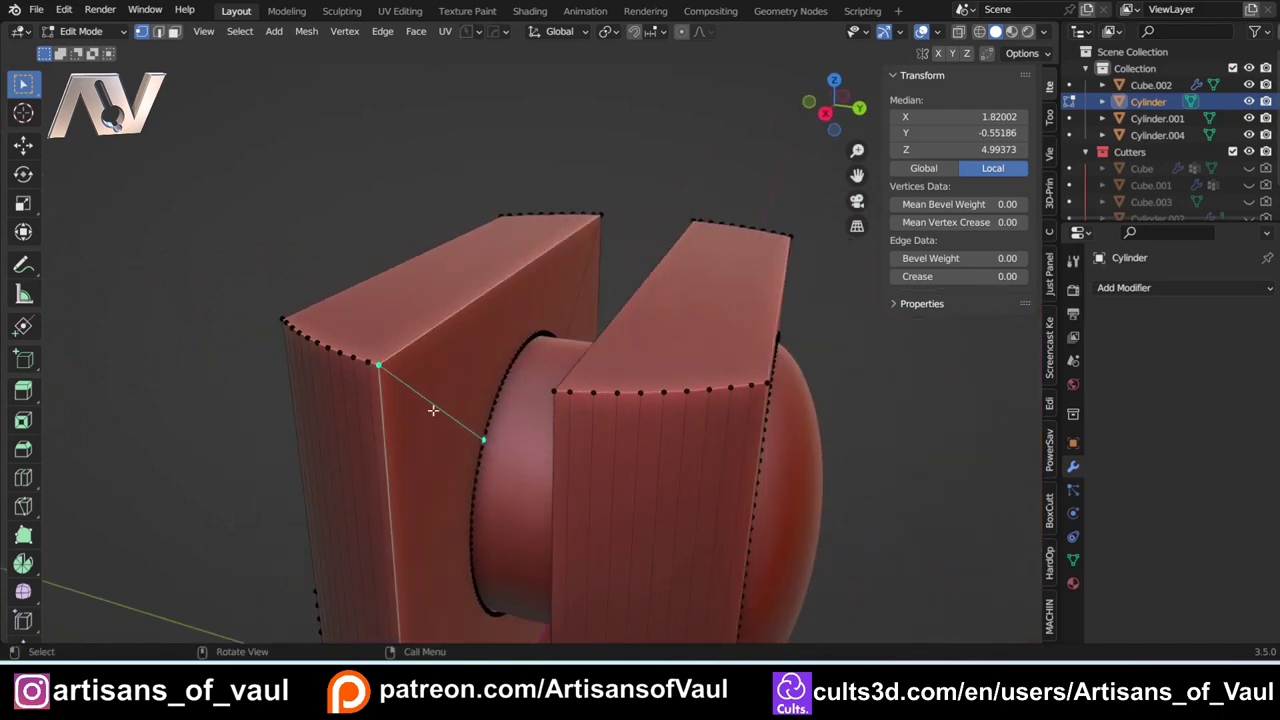
pyautogui.moveTo(510, 358); pyautogui.dragTo(488, 466, button='middle')
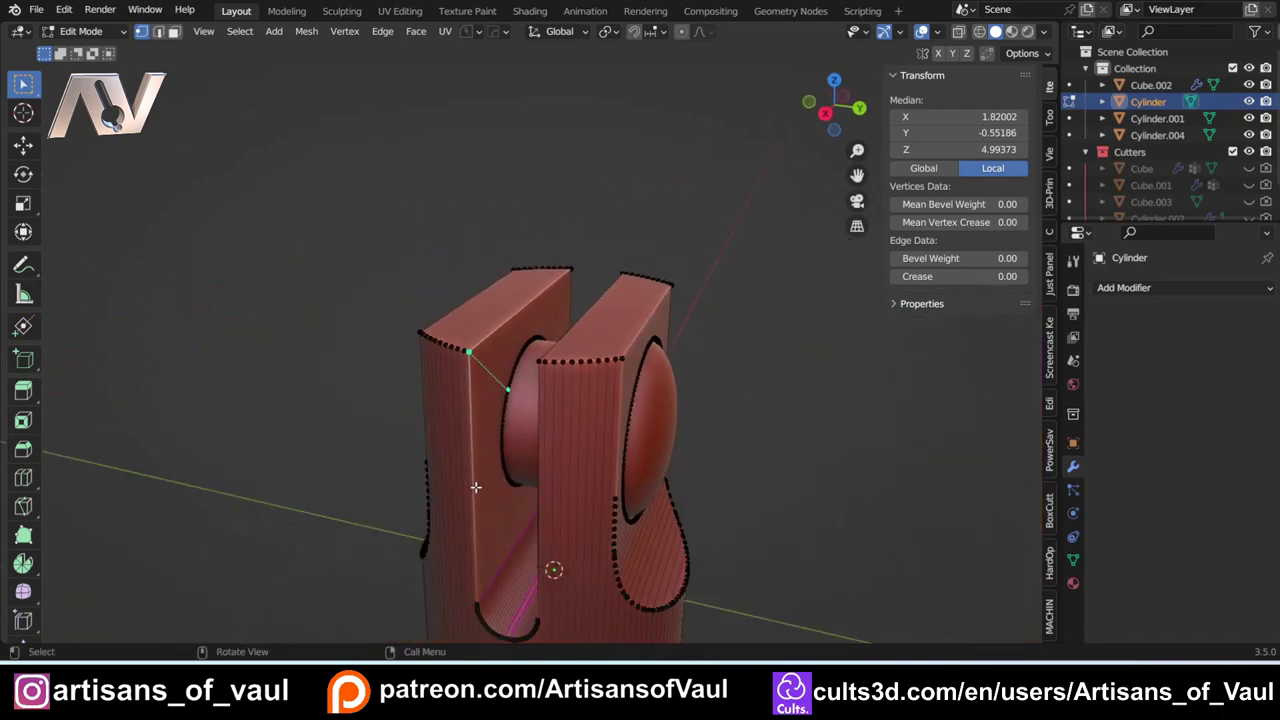
pyautogui.scroll(5, 475, 487)
pyautogui.moveTo(505, 384); pyautogui.dragTo(376, 424, button='middle')
pyautogui.scroll(-5, 376, 424)
pyautogui.press('2')
pyautogui.moveTo(444, 515); pyautogui.dragTo(483, 342, button='middle')
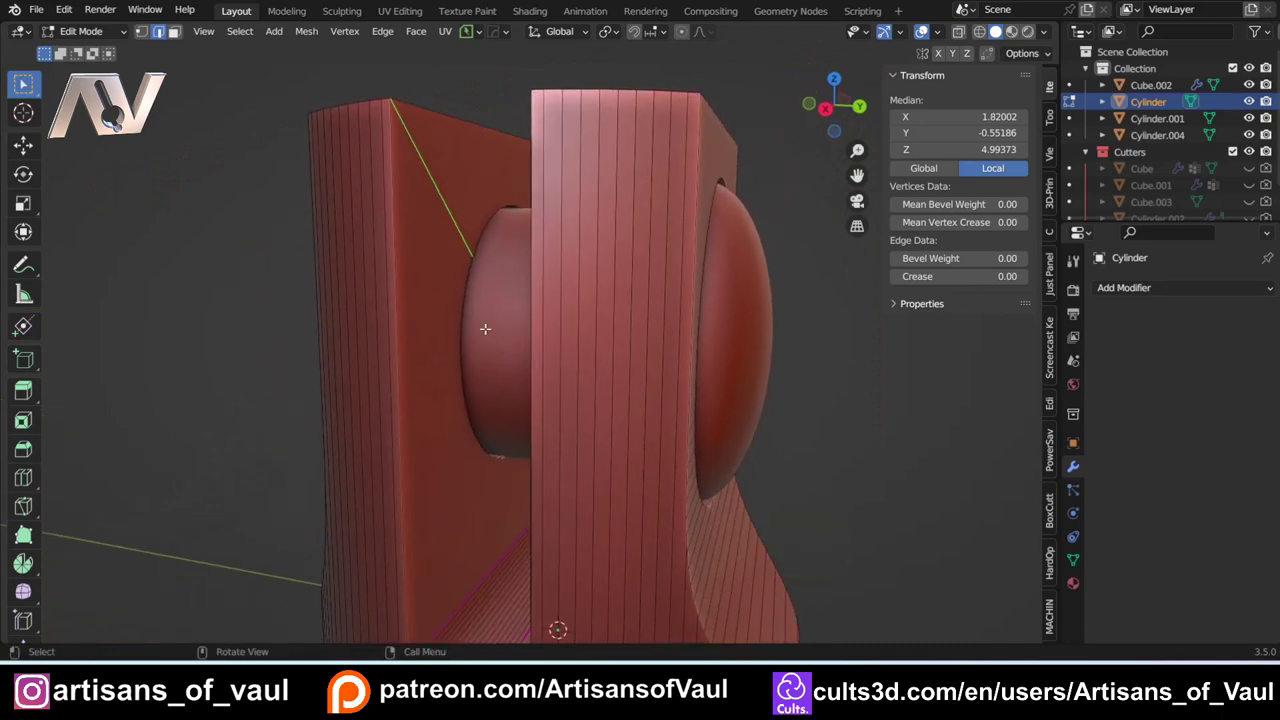
pyautogui.moveTo(442, 257); pyautogui.dragTo(430, 315, button='middle')
pyautogui.scroll(6, 449, 400)
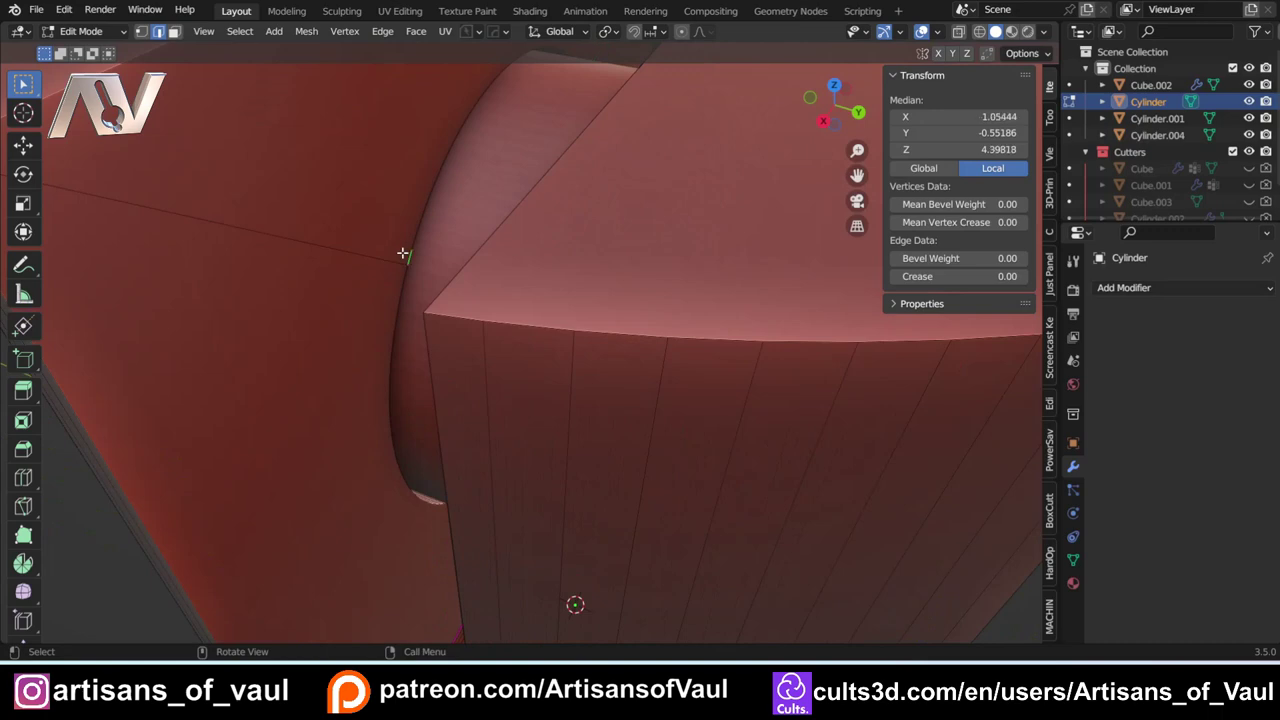
pyautogui.moveTo(405, 270)
pyautogui.mouseDown(button='middle')
pyautogui.moveTo(374, 294)
pyautogui.moveTo(398, 262)
pyautogui.mouseUp(button='middle')
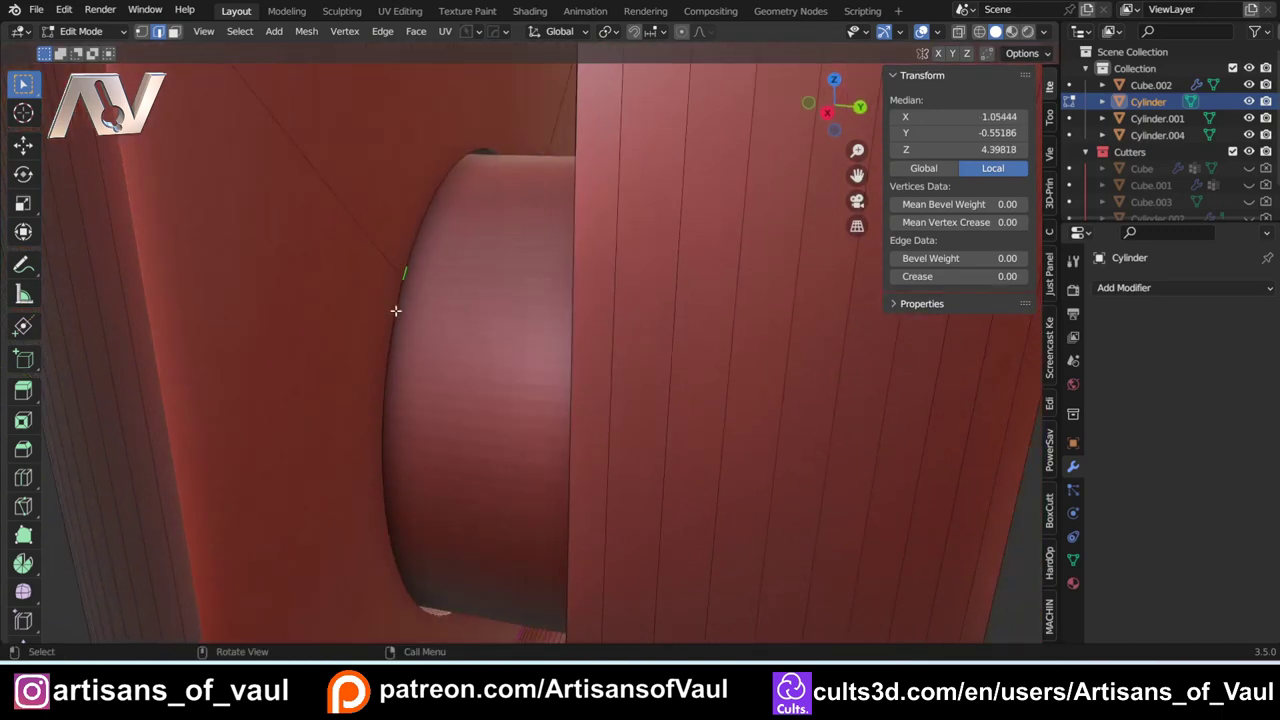
pyautogui.scroll(-5, 397, 504)
pyautogui.moveTo(451, 406)
pyautogui.mouseDown(button='middle')
pyautogui.moveTo(603, 397)
pyautogui.moveTo(439, 398)
pyautogui.mouseUp(button='middle')
pyautogui.scroll(3, 441, 382)
pyautogui.keyDown('shift'); pyautogui.moveTo(369, 431); pyautogui.dragTo(480, 348, button='middle'); pyautogui.keyUp('shift')
pyautogui.keyDown('shift'); pyautogui.moveTo(426, 431); pyautogui.dragTo(380, 331, button='middle'); pyautogui.keyUp('shift')
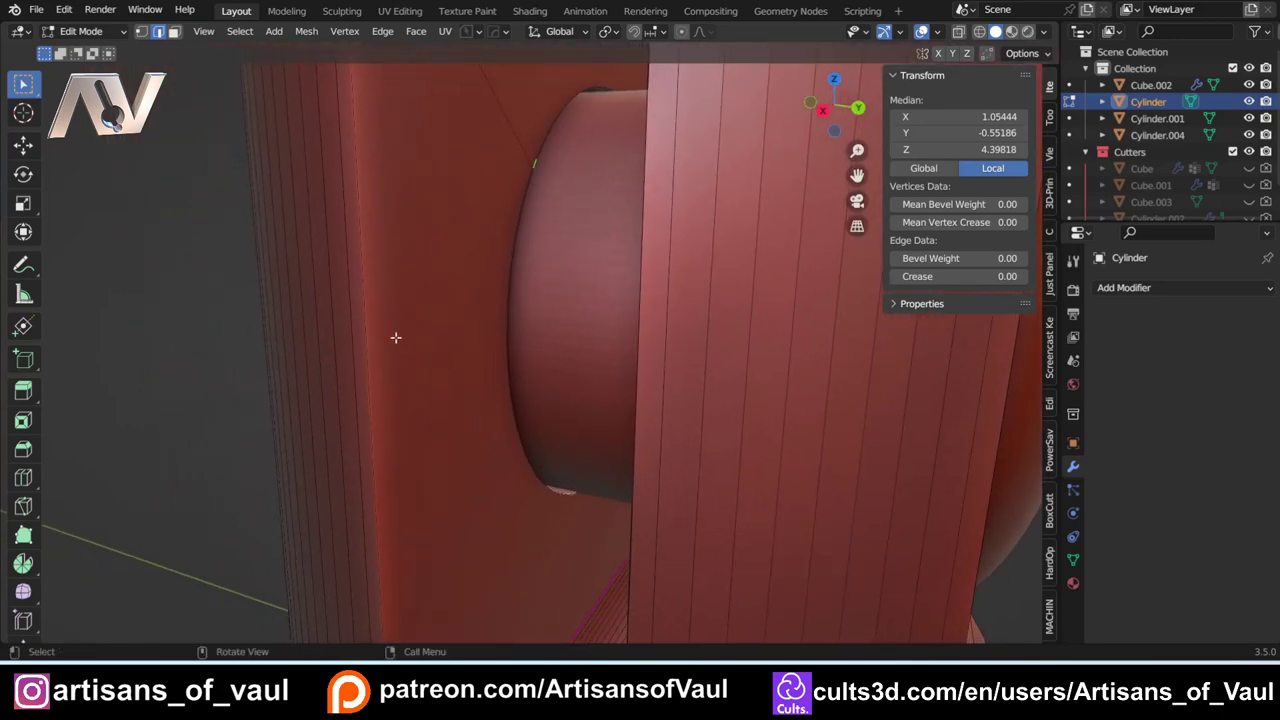
pyautogui.scroll(-4, 449, 284)
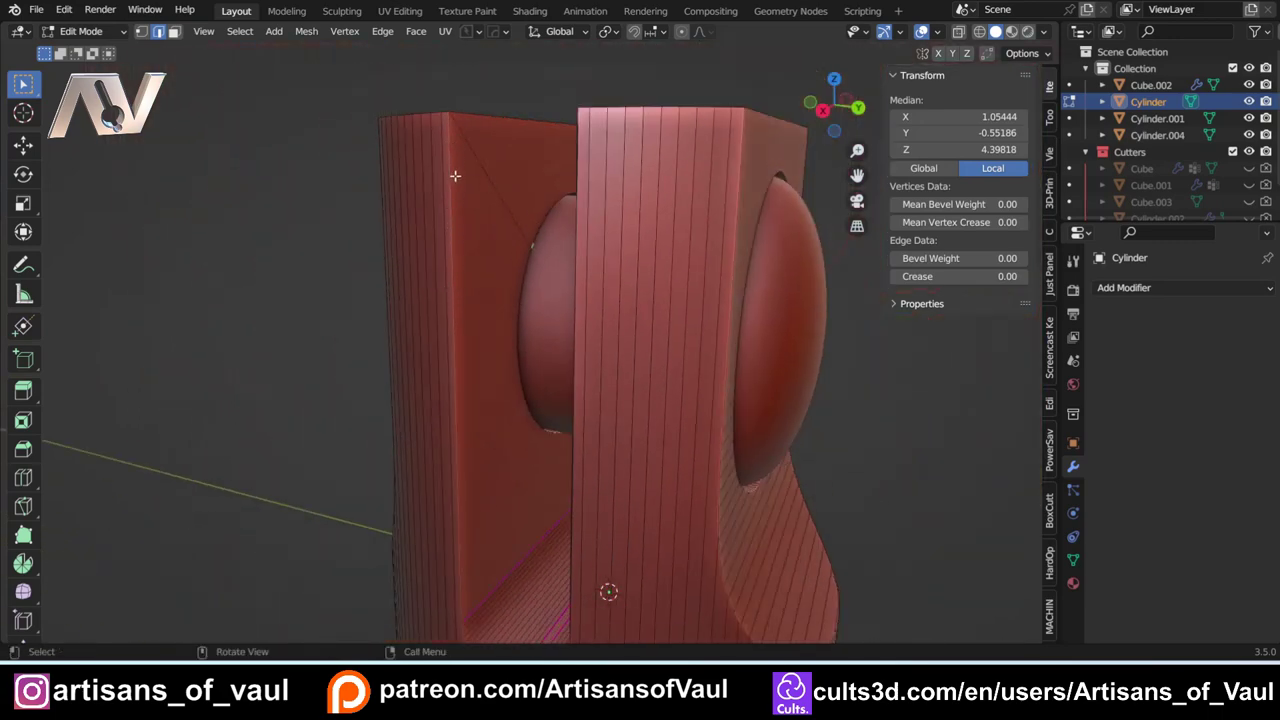
pyautogui.scroll(3, 466, 340)
# Step: Select a vertex on the pin hole rim and knife an edge from it across the inner face to the prong's vertical border
pyautogui.press('Tab')
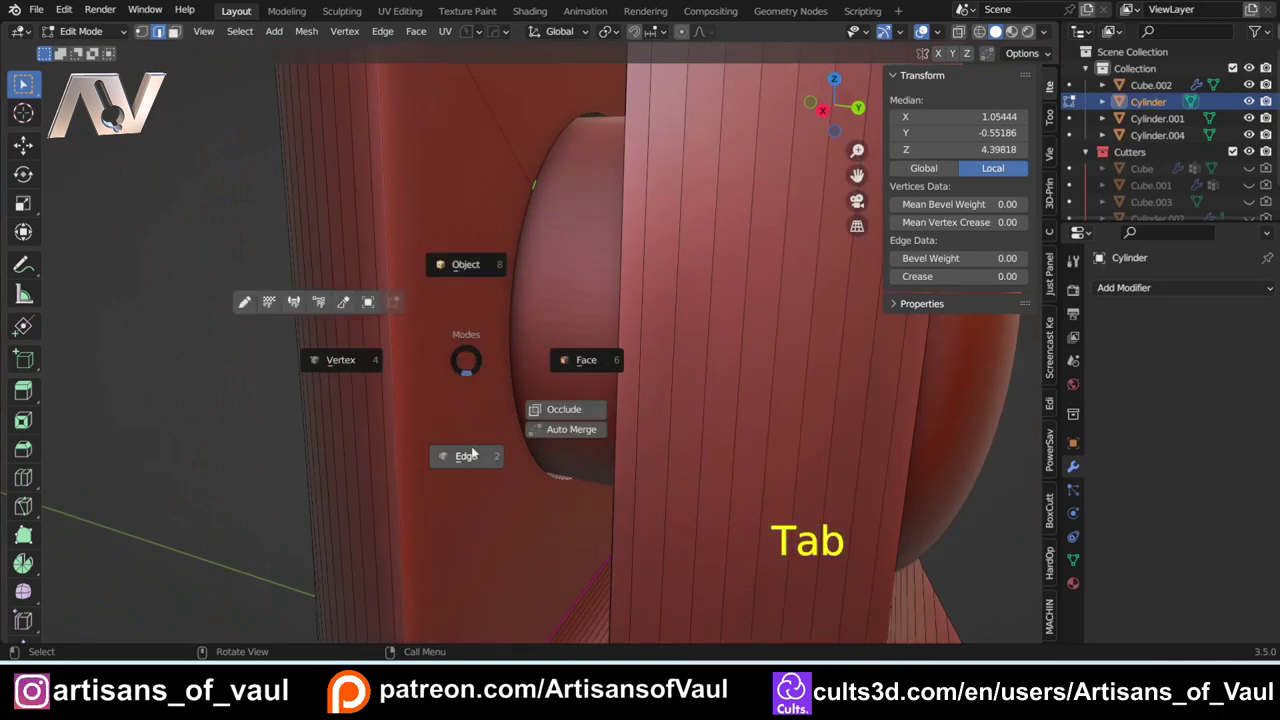
pyautogui.click(368, 374)
pyautogui.click(504, 345)
pyautogui.scroll(5, 480, 352)
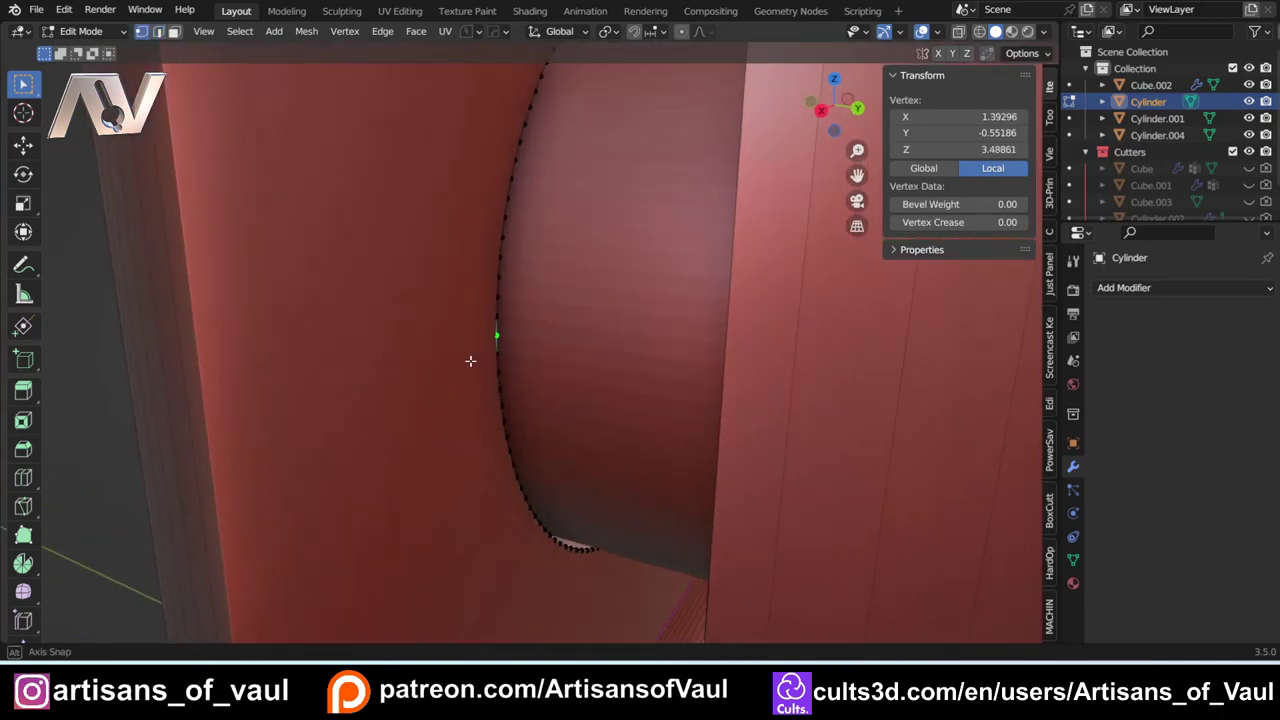
pyautogui.press('k')
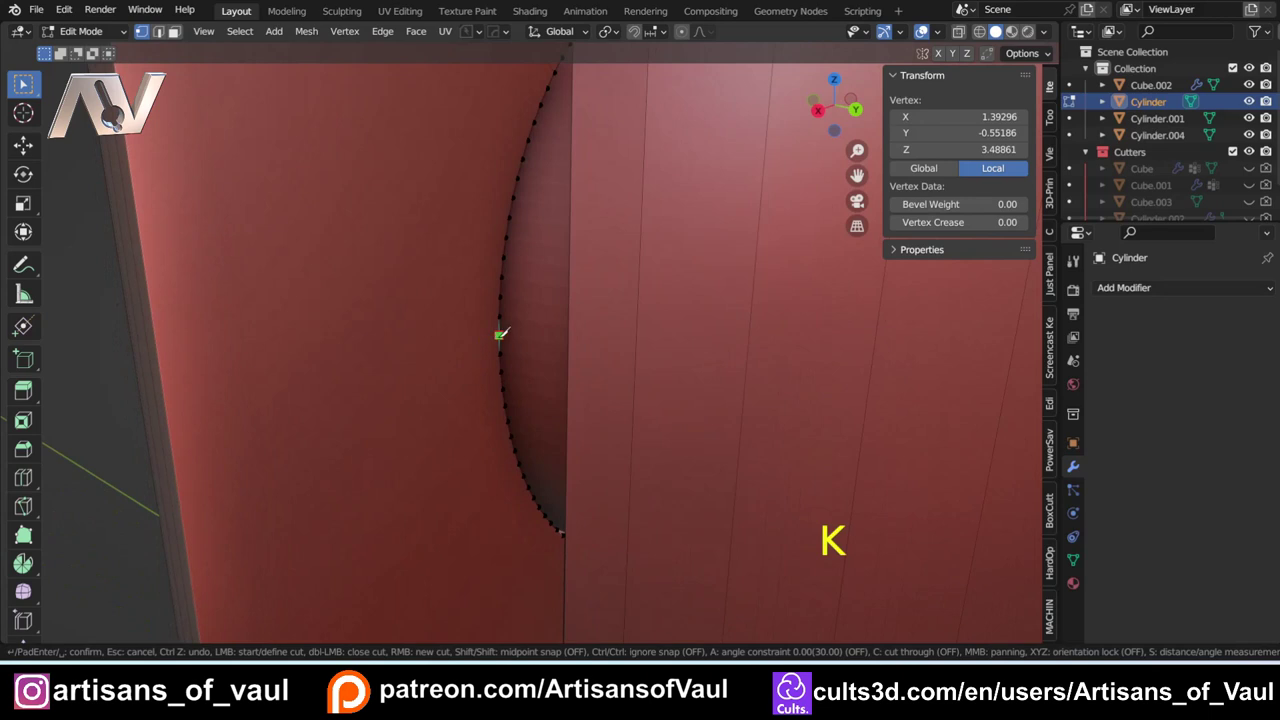
pyautogui.click(190, 439)
pyautogui.press('Return')
# Step: Switch to edge selection and dissolve the diagonal edge between the prong's upper corner and the pin hole rim
pyautogui.moveTo(266, 397); pyautogui.dragTo(440, 434, button='middle')
pyautogui.scroll(2, 440, 434)
pyautogui.press('Tab')
pyautogui.click(416, 547)
pyautogui.hotkey('ctrl', 'x')
pyautogui.moveTo(494, 426); pyautogui.dragTo(414, 433, button='middle')
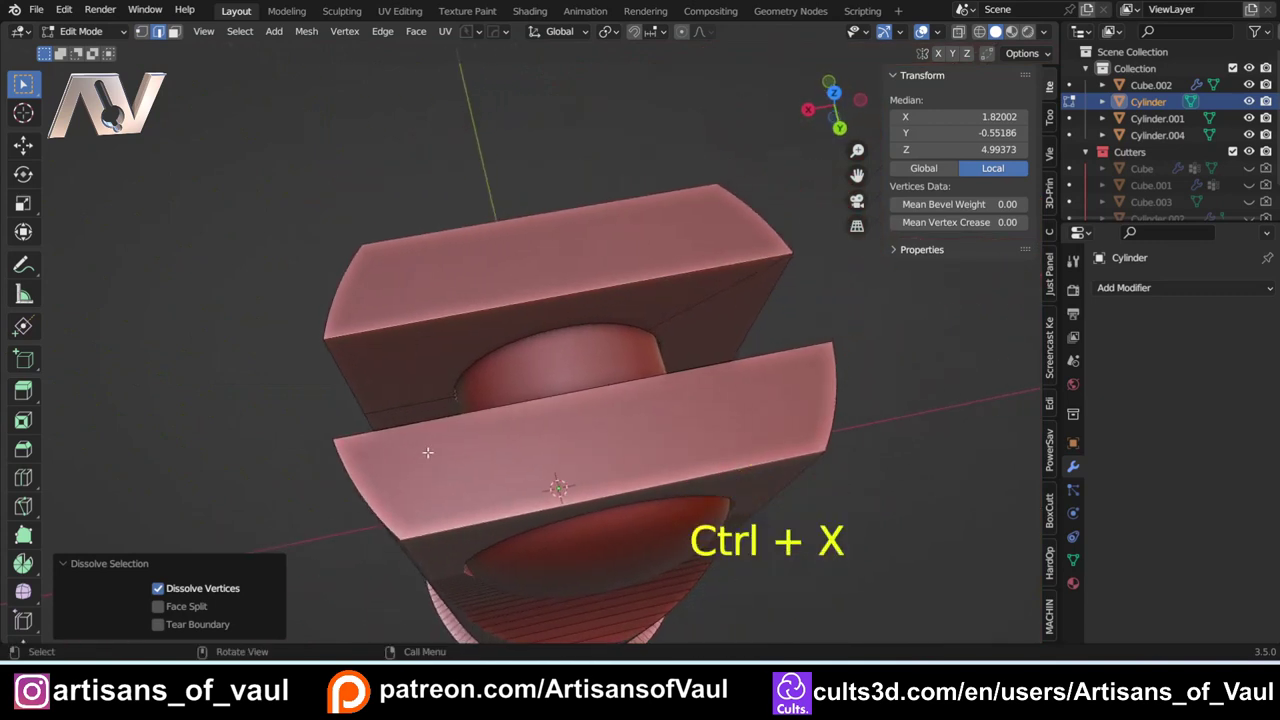
# Step: Symmetrize the fork mesh across X to mirror the cleaned-up inner-face topology
pyautogui.hotkey('alt', 'x')
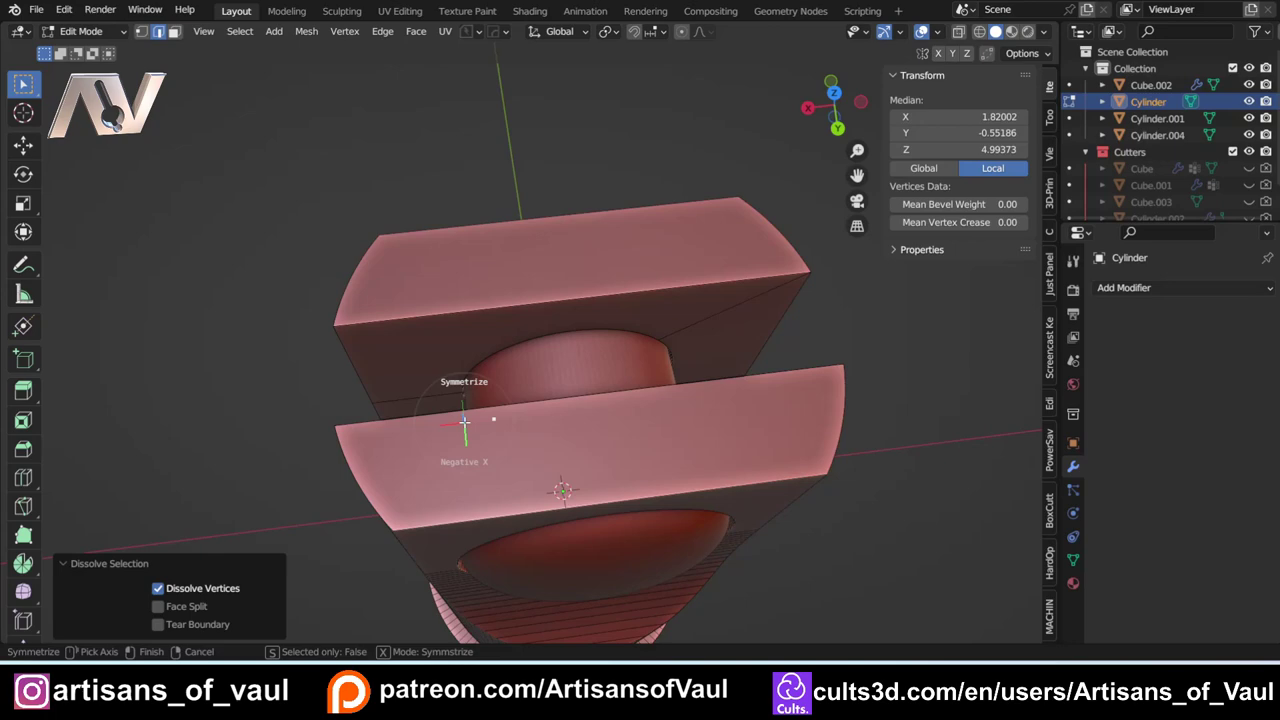
pyautogui.click(464, 425)
pyautogui.moveTo(690, 441); pyautogui.dragTo(503, 409, button='middle')
# Step: In edge selection, loop-select the slot's front edge and add the inner top edges of both prongs
pyautogui.press('Tab')
pyautogui.click(492, 344)
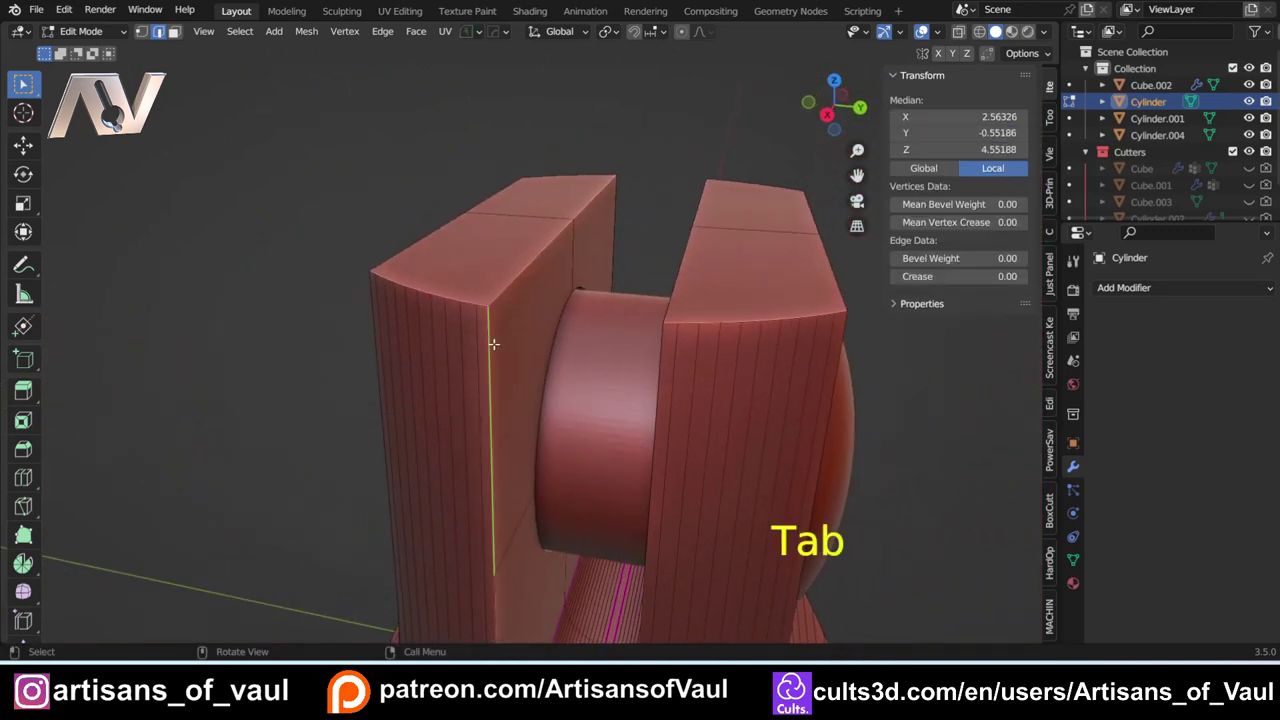
pyautogui.keyDown('alt'); pyautogui.click(492, 344); pyautogui.keyUp('alt')
pyautogui.scroll(-3, 488, 346)
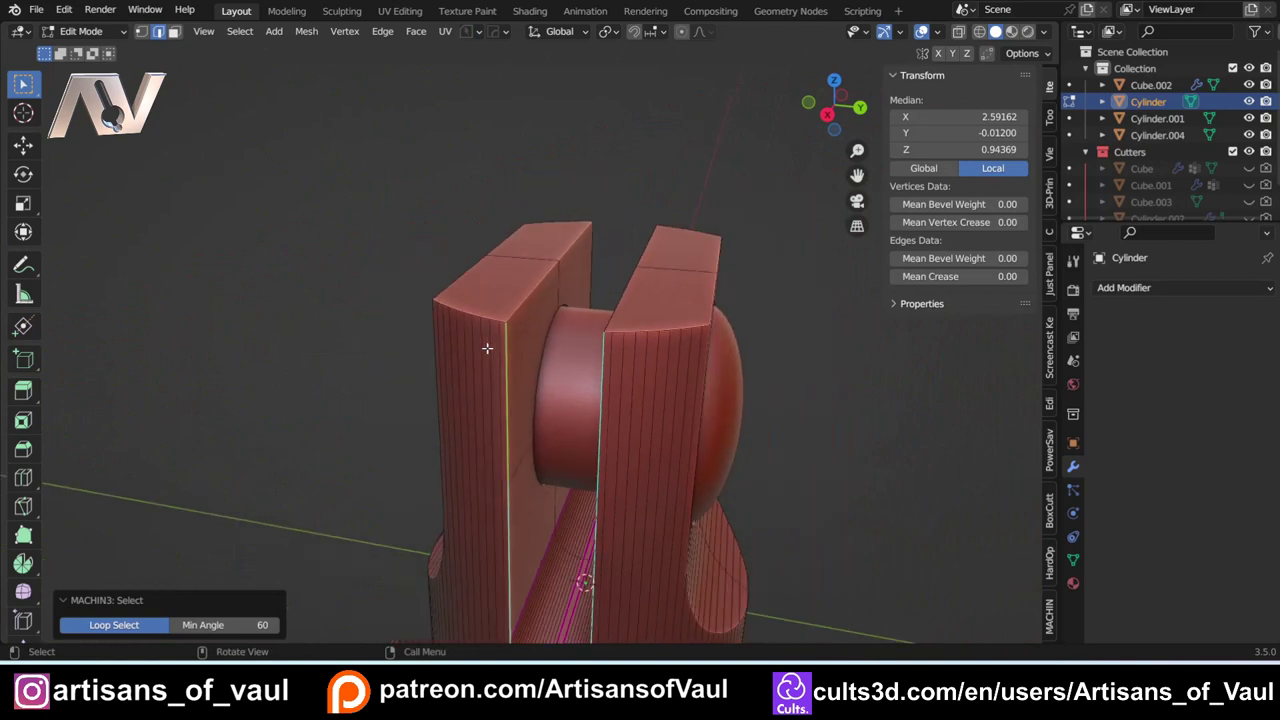
pyautogui.keyDown('shift'); pyautogui.click(522, 302); pyautogui.keyUp('shift')
# Step: Try an Offset Cut along the selected slot and prong edges and adjust its width
pyautogui.moveTo(640, 247); pyautogui.dragTo(511, 280, button='middle')
pyautogui.press('y')
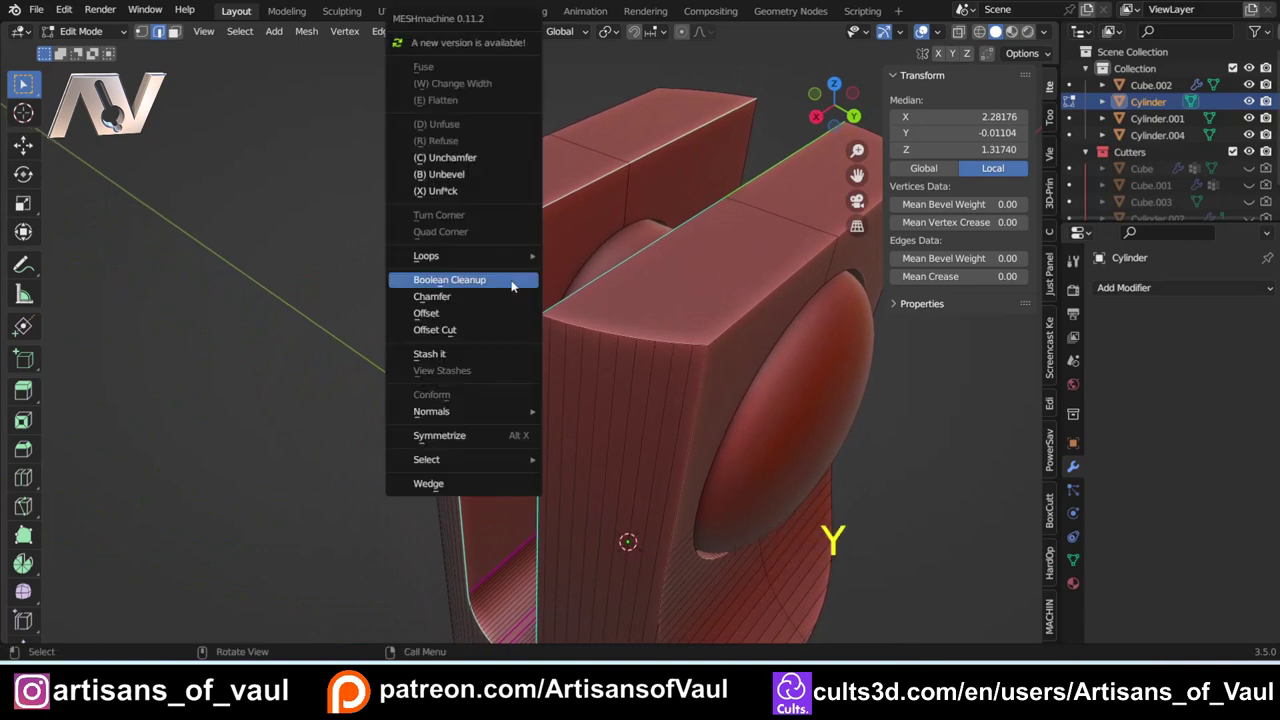
pyautogui.click(478, 328)
pyautogui.scroll(3, 474, 326)
pyautogui.moveTo(170, 514); pyautogui.dragTo(182, 514)
pyautogui.keyDown('shift'); pyautogui.moveTo(365, 334); pyautogui.dragTo(505, 374, button='middle'); pyautogui.keyUp('shift')
pyautogui.scroll(3, 400, 338)
pyautogui.hotkey('ctrl', 'z')
pyautogui.press('Tab')
pyautogui.click(446, 348)
pyautogui.press('g')
pyautogui.rightClick(414, 374)
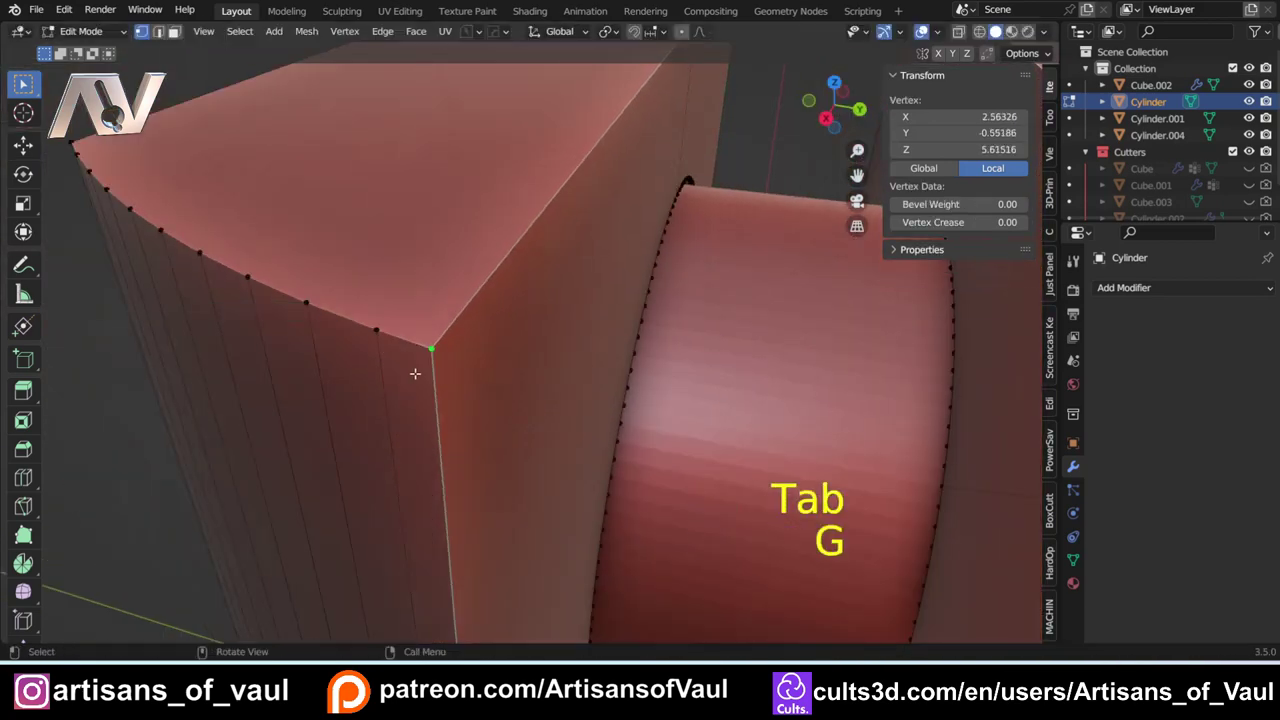
# Step: Switch to edge selection and loop-select only the slot's front edge, leaving out the prongs' top edges
pyautogui.scroll(-5, 450, 358)
pyautogui.scroll(-3, 495, 490)
pyautogui.keyDown('shift'); pyautogui.moveTo(495, 490); pyautogui.dragTo(540, 309, button='middle'); pyautogui.keyUp('shift')
pyautogui.scroll(4, 540, 309)
pyautogui.press('Tab')
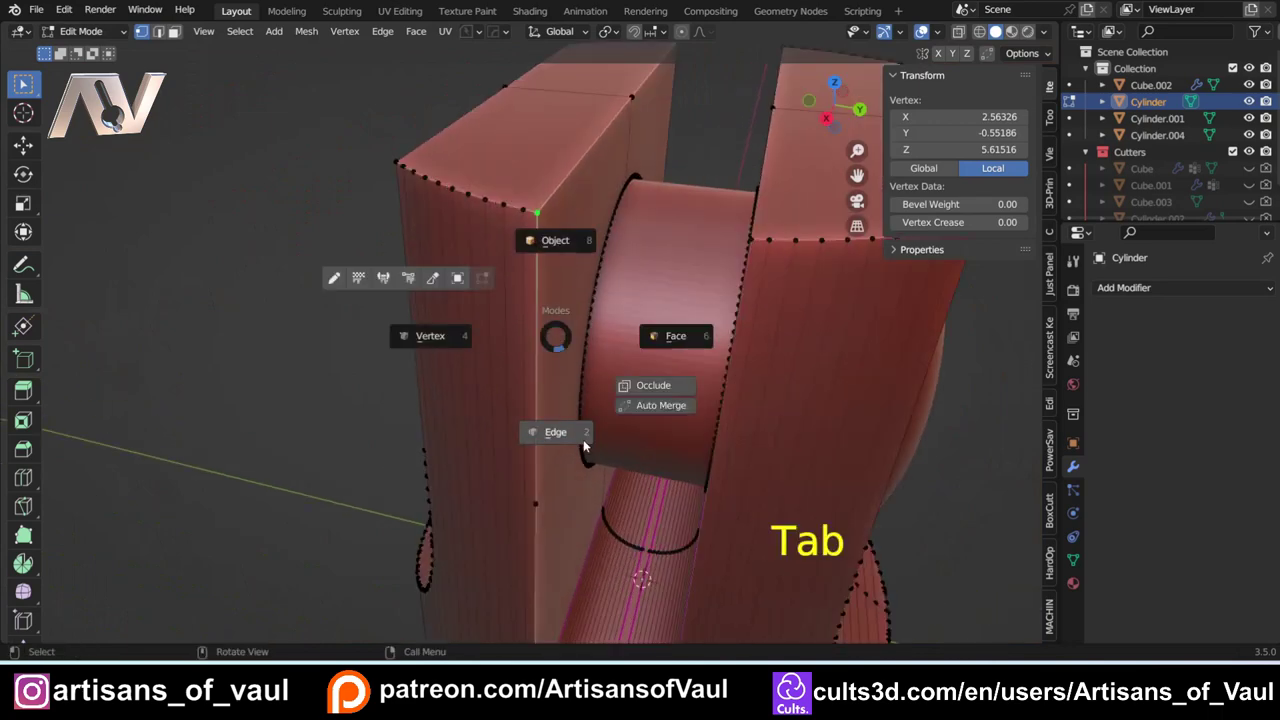
pyautogui.click(582, 444)
pyautogui.click(539, 285)
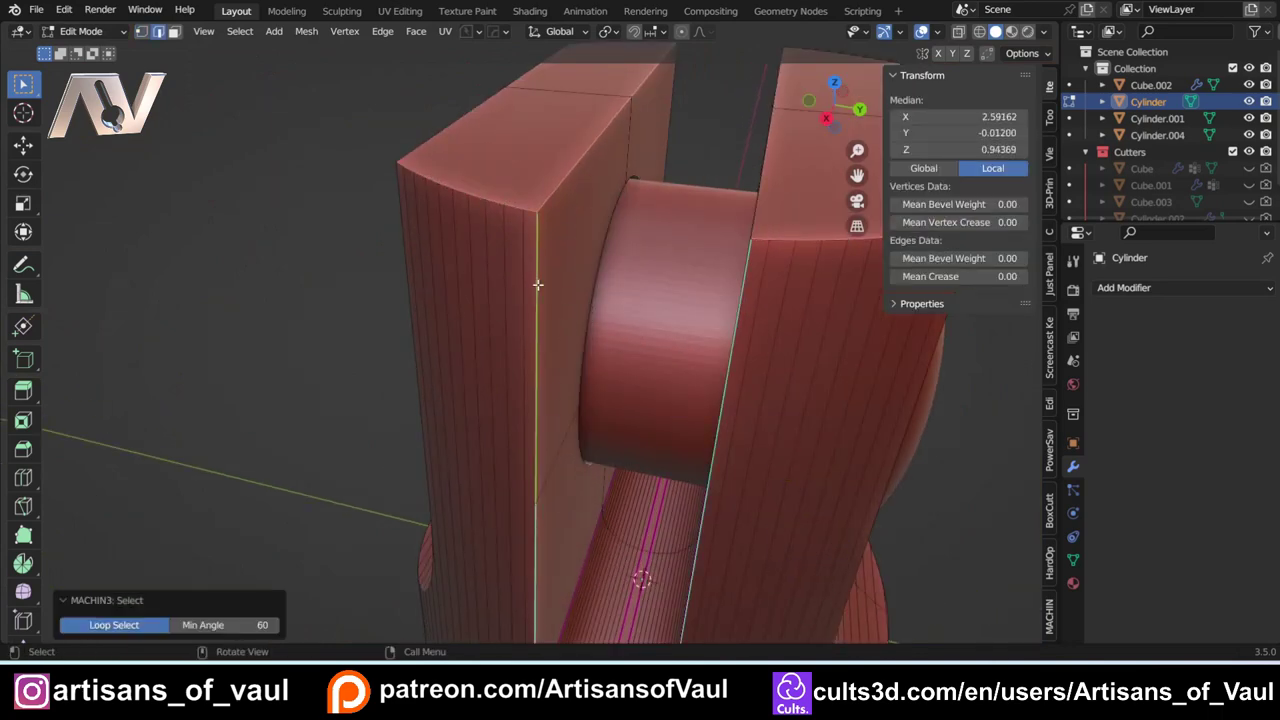
# Step: Apply an Offset Cut along the slot's front edge loop with width 0.08 and resample factor 2.48
pyautogui.scroll(4, 538, 285)
pyautogui.moveTo(494, 343); pyautogui.dragTo(237, 512, button='middle')
pyautogui.press('y')
pyautogui.click(524, 329)
pyautogui.moveTo(236, 512); pyautogui.dragTo(276, 512)
pyautogui.scroll(-5, 527, 484)
pyautogui.keyDown('shift'); pyautogui.moveTo(527, 484); pyautogui.dragTo(527, 280, button='middle'); pyautogui.keyUp('shift')
pyautogui.scroll(5, 527, 400)
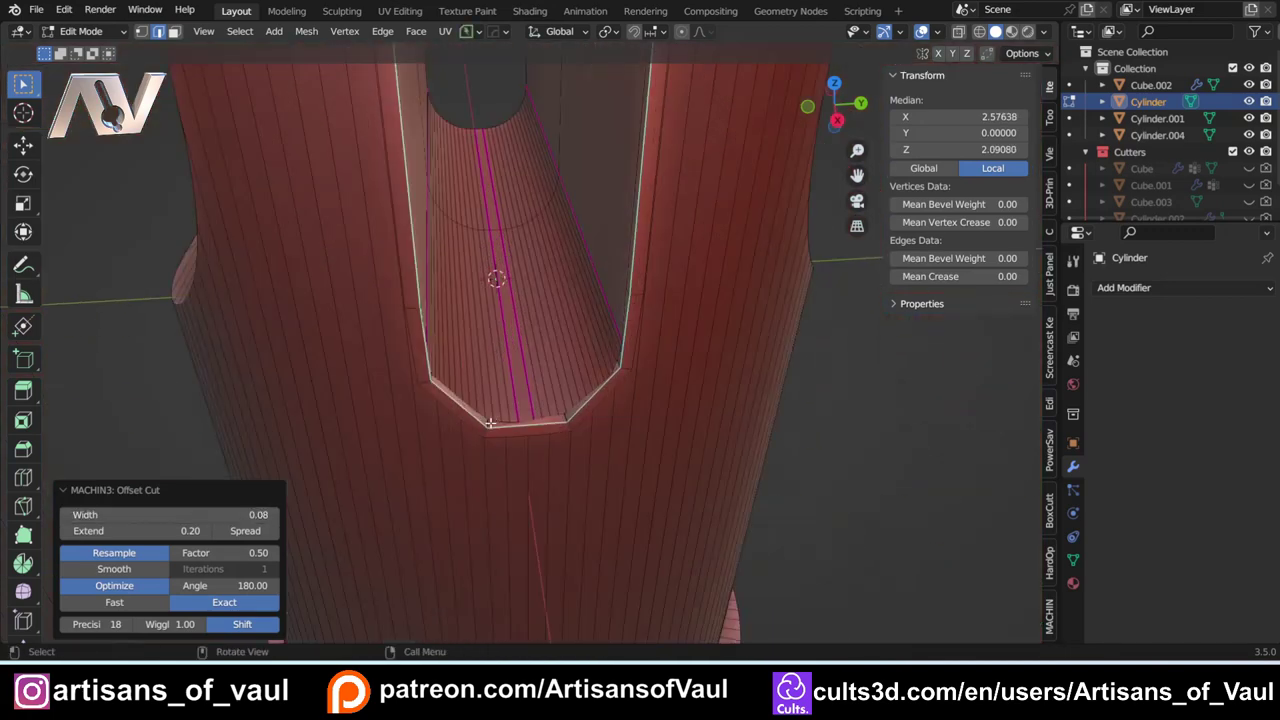
pyautogui.moveTo(489, 426); pyautogui.dragTo(474, 398, button='middle')
pyautogui.moveTo(225, 552); pyautogui.dragTo(260, 552)
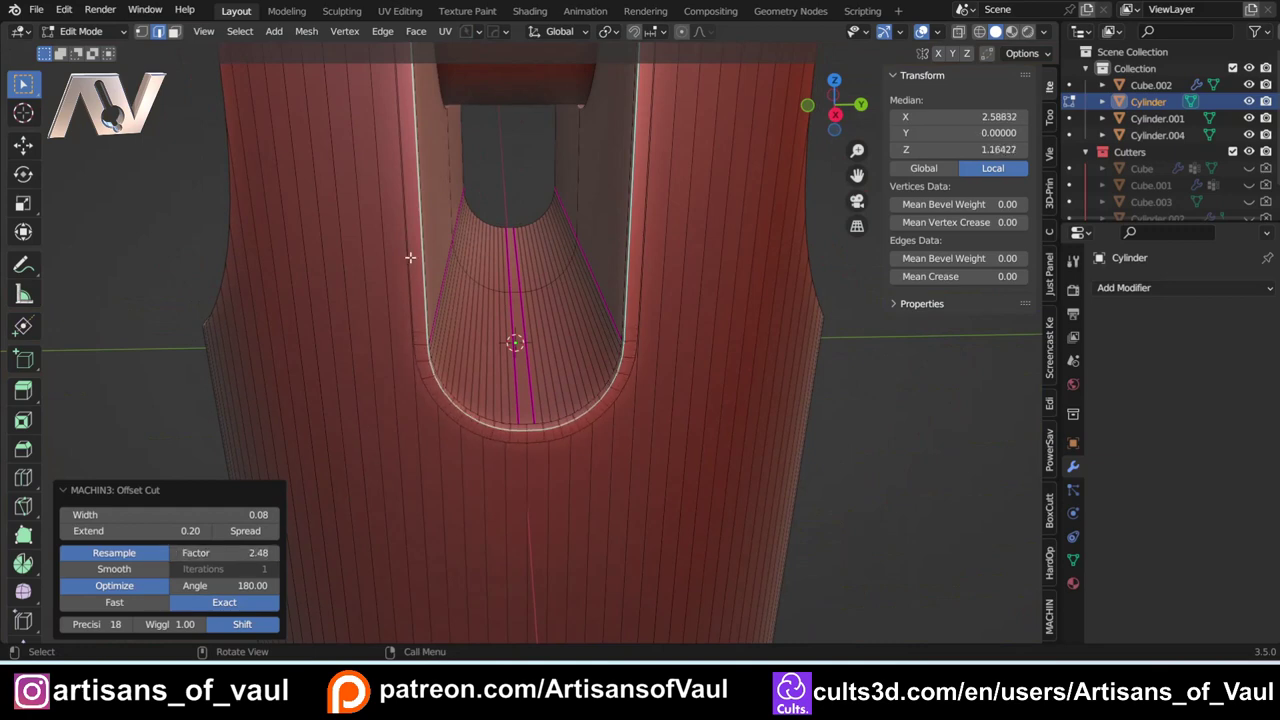
# Step: Try to merge stray vertices beside the prong's upper inner corner with Smart Vert set to Last
pyautogui.scroll(10, 437, 460)
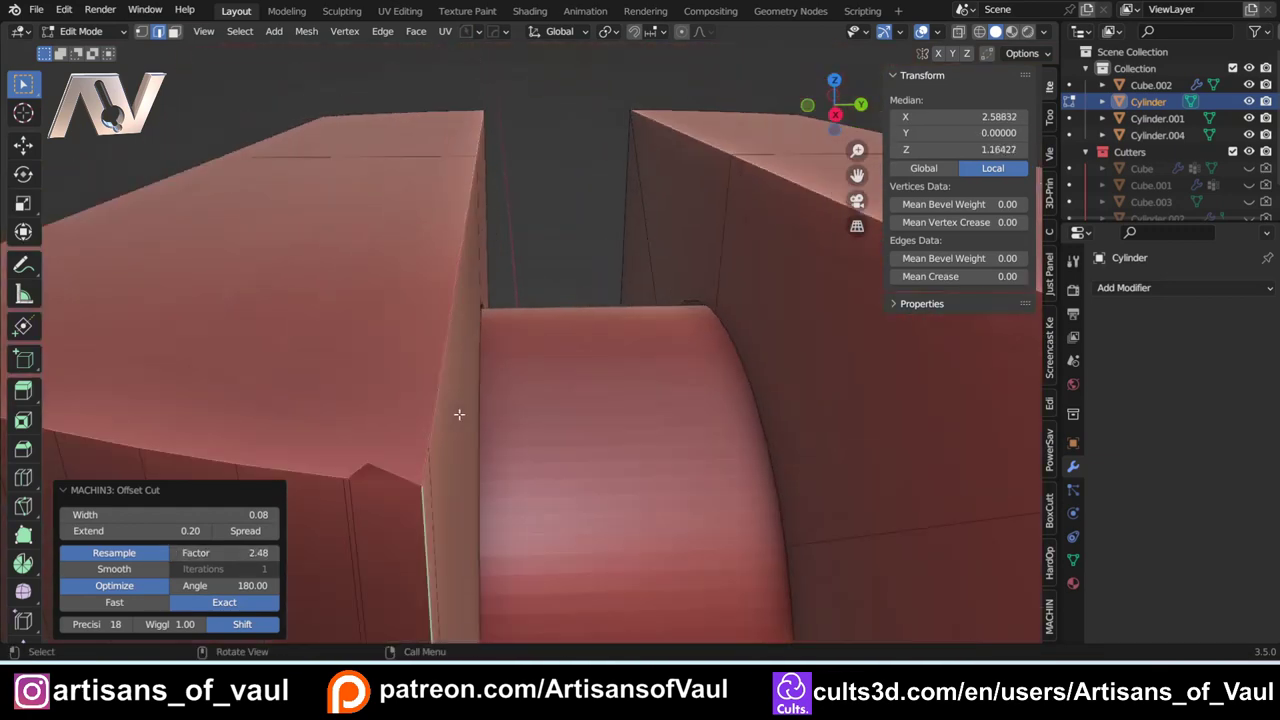
pyautogui.moveTo(459, 414); pyautogui.dragTo(450, 383, button='middle')
pyautogui.click(399, 312)
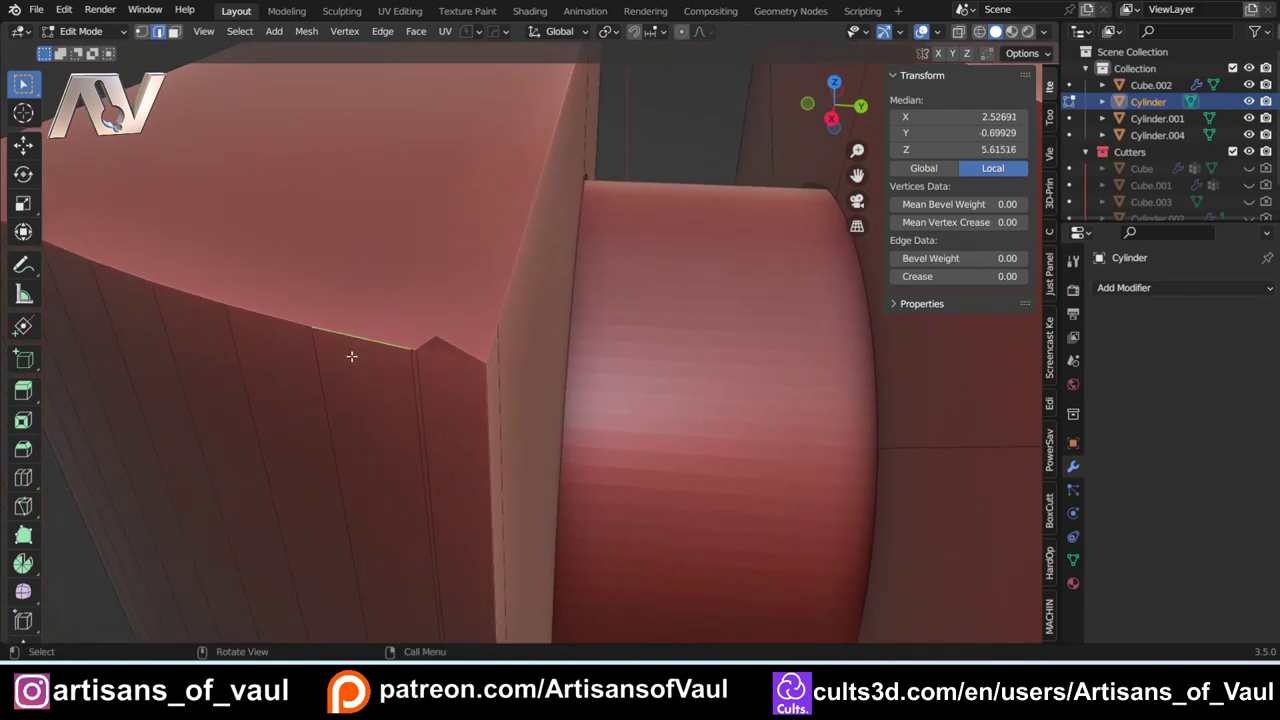
pyautogui.press('Tab')
pyautogui.click(234, 365)
pyautogui.click(434, 334)
pyautogui.scroll(3, 414, 346)
pyautogui.keyDown('shift'); pyautogui.moveTo(398, 346); pyautogui.dragTo(503, 351, button='middle'); pyautogui.keyUp('shift')
pyautogui.keyDown('shift'); pyautogui.click(395, 366); pyautogui.keyUp('shift')
pyautogui.press('1')
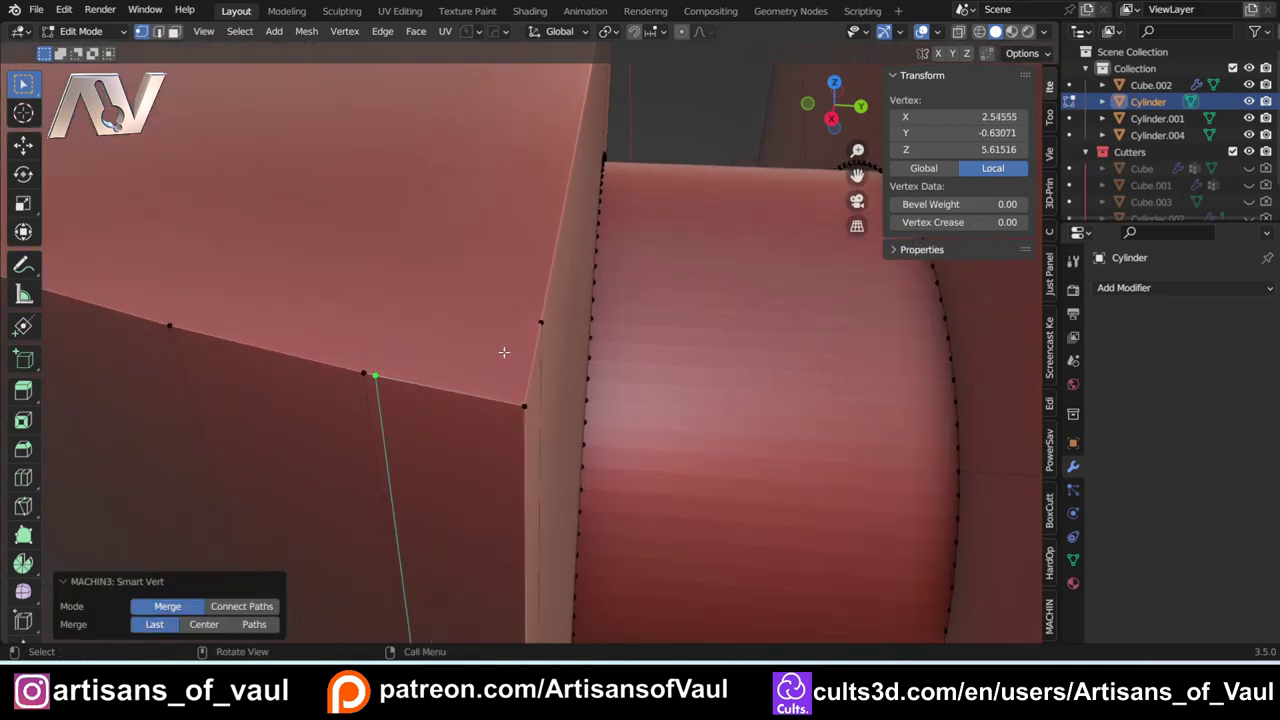
pyautogui.hotkey('ctrl', 'z')
# Step: Merge the spike vertices beside the prong's top corner into the rim vertex and symmetrize the mesh across Y from - to +
pyautogui.click(420, 342)
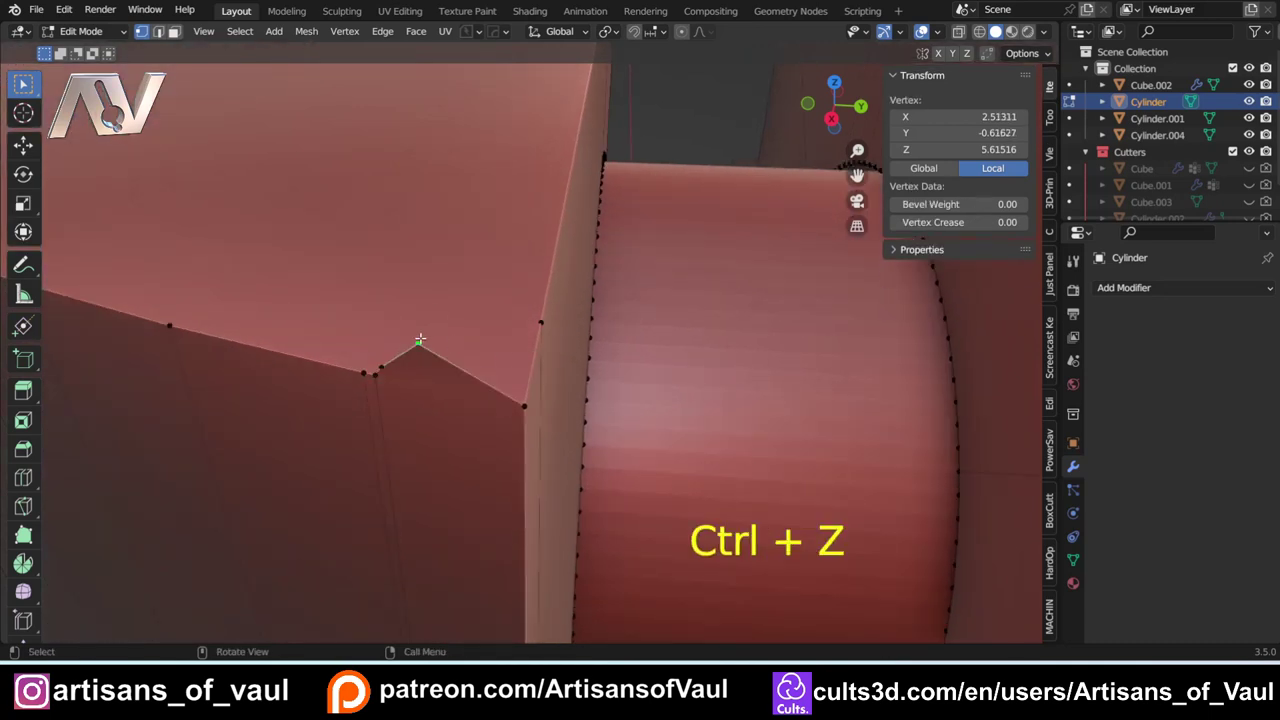
pyautogui.keyDown('shift'); pyautogui.click(374, 374); pyautogui.keyUp('shift')
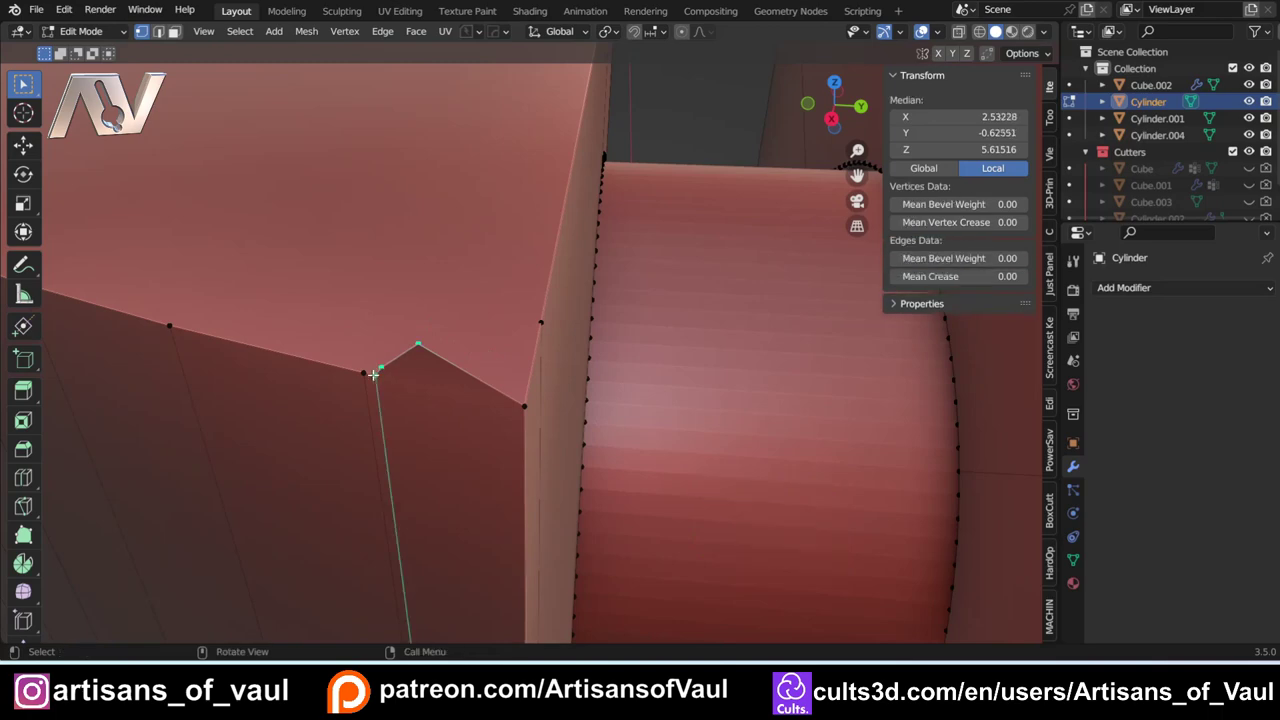
pyautogui.press('m')
pyautogui.click(343, 448)
pyautogui.moveTo(343, 440); pyautogui.dragTo(650, 335, button='middle')
pyautogui.hotkey('alt', 'x')
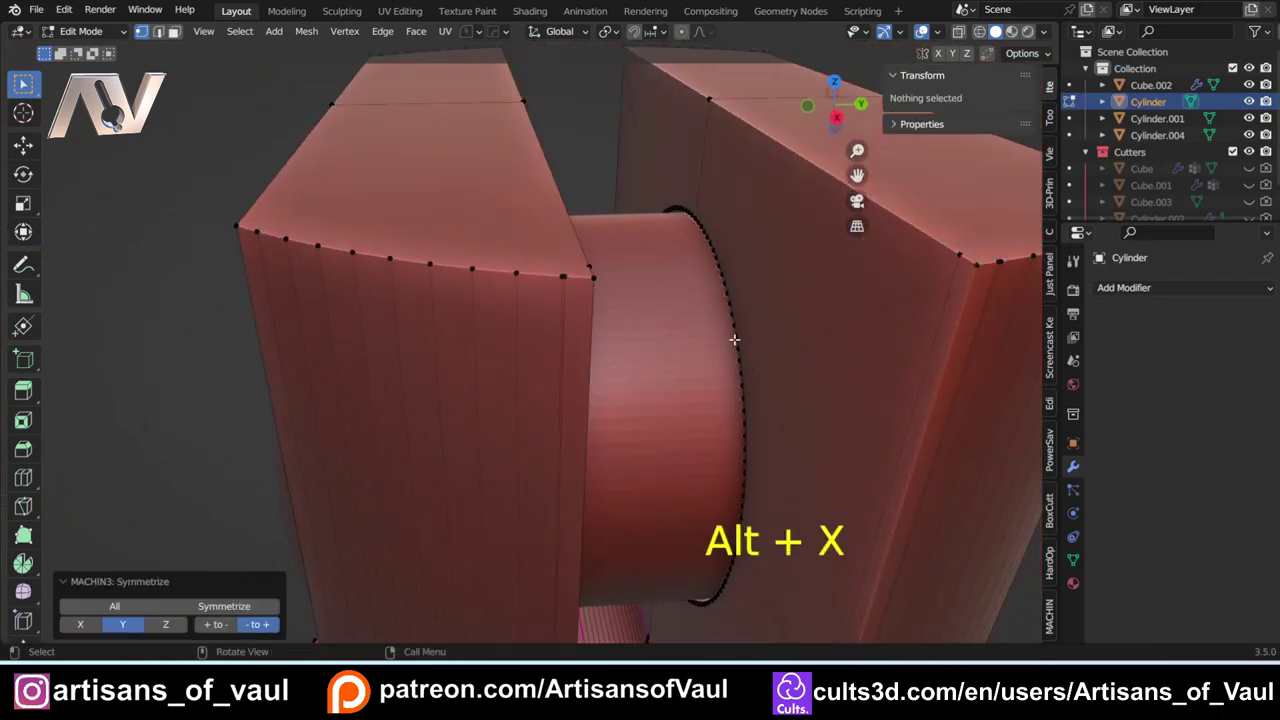
# Step: Switch to edge selection and loop-select the slot's front edge on the symmetrized fork
pyautogui.moveTo(757, 337); pyautogui.dragTo(508, 373, button='middle')
pyautogui.scroll(1, 371, 320)
pyautogui.keyDown('shift'); pyautogui.moveTo(371, 320); pyautogui.dragTo(469, 357, button='middle'); pyautogui.keyUp('shift')
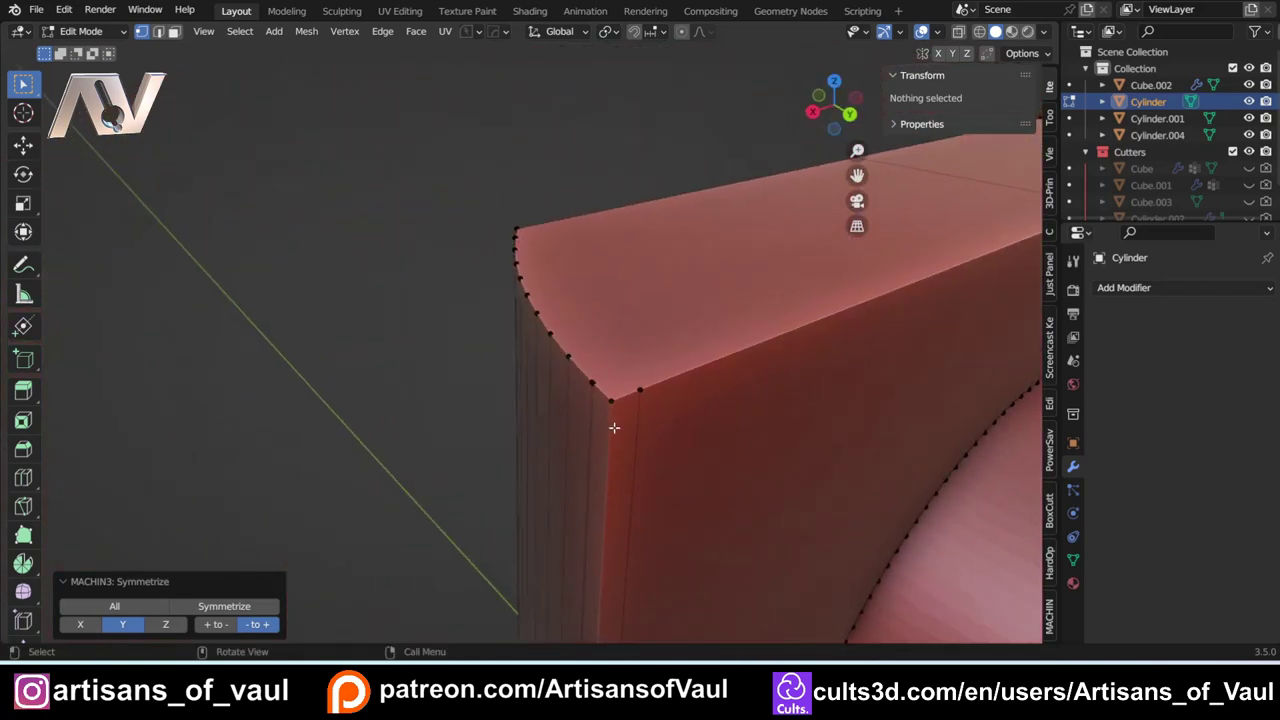
pyautogui.press('Tab')
pyautogui.click(602, 548)
pyautogui.click(613, 444)
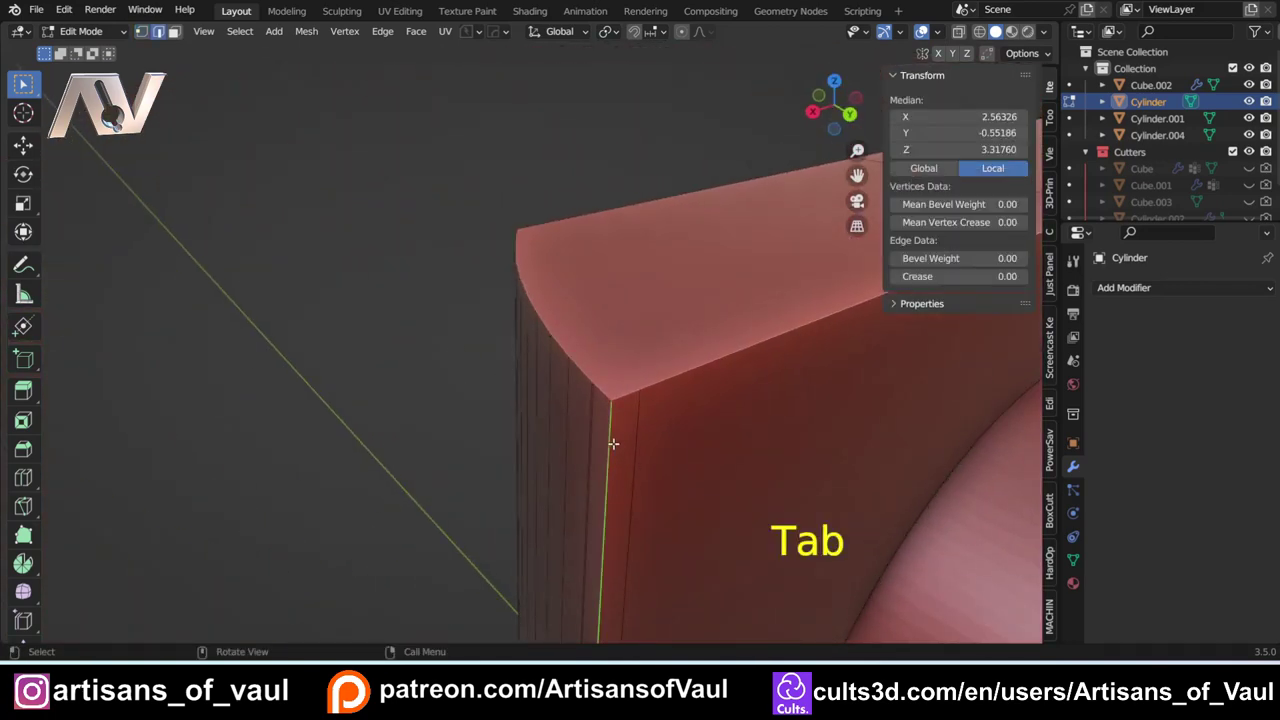
pyautogui.keyDown('alt'); pyautogui.click(603, 443); pyautogui.keyUp('alt')
# Step: Add the inner top edges of both prongs to the slot edge selection
pyautogui.moveTo(603, 443); pyautogui.dragTo(634, 420, button='middle')
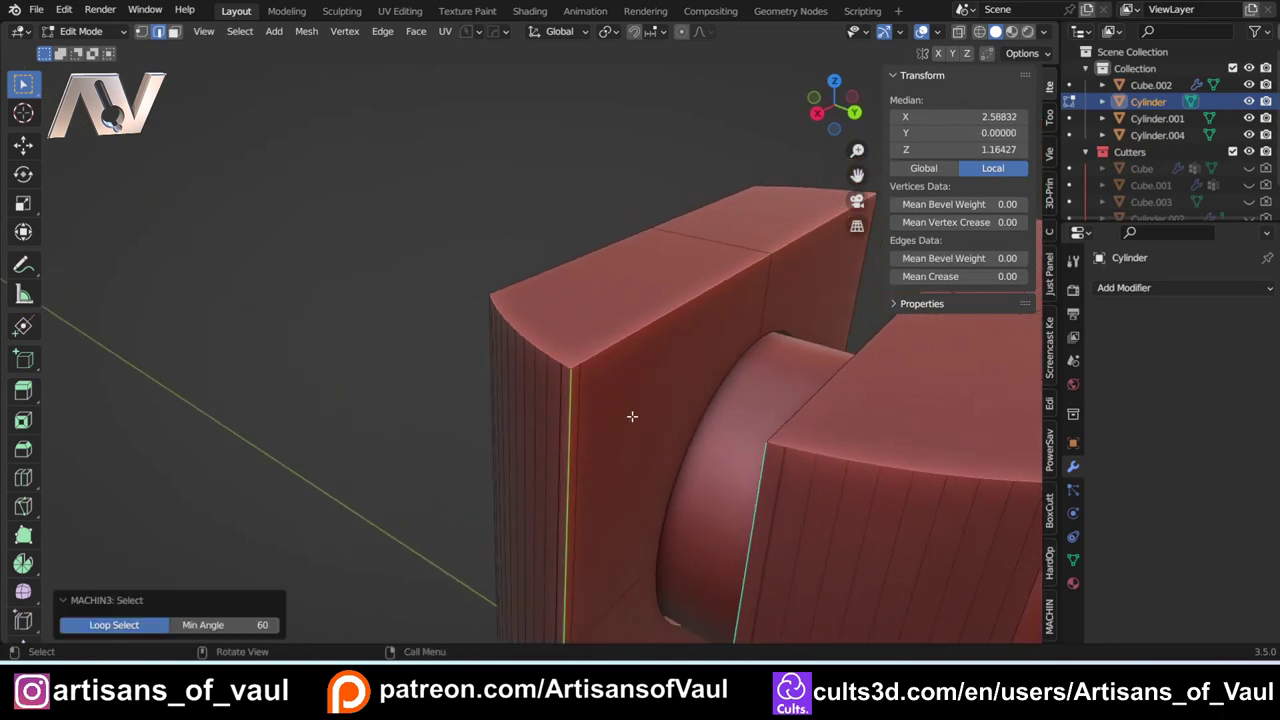
pyautogui.keyDown('shift'); pyautogui.click(704, 296); pyautogui.keyUp('shift')
pyautogui.keyDown('shift'); pyautogui.click(775, 256); pyautogui.keyUp('shift')
pyautogui.moveTo(680, 374); pyautogui.dragTo(830, 410, button='middle')
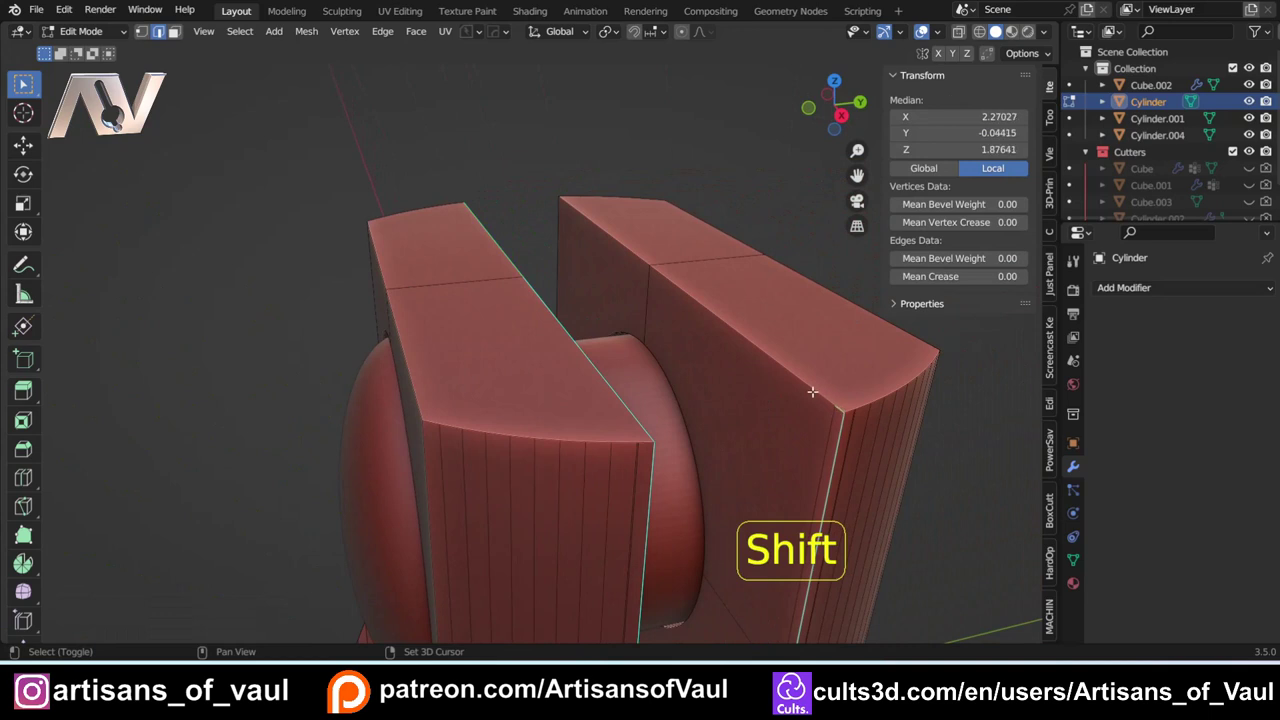
pyautogui.keyDown('shift'); pyautogui.click(628, 244); pyautogui.keyUp('shift')
pyautogui.moveTo(628, 244); pyautogui.dragTo(651, 290, button='middle')
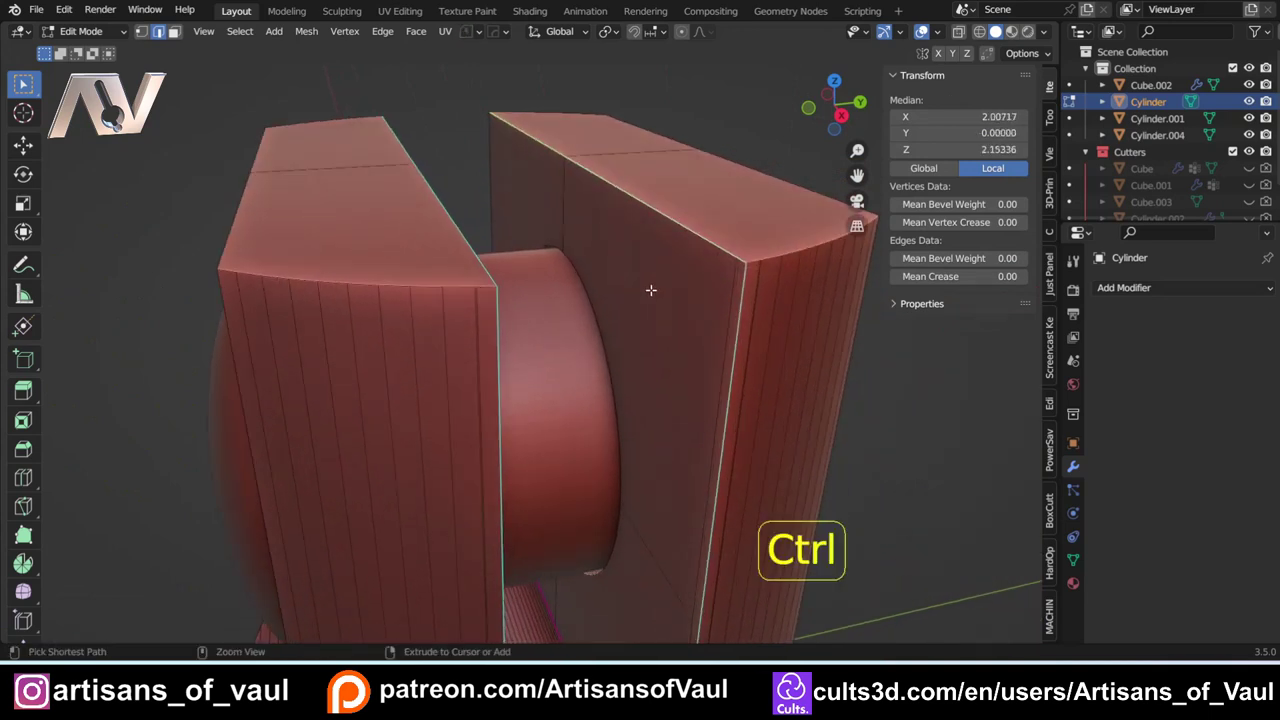
# Step: Bevel the selected slot edges with one segment and a width of 0.209, and return to Object Mode
pyautogui.hotkey('ctrl', 'b')
pyautogui.scroll(-20, 689, 278)
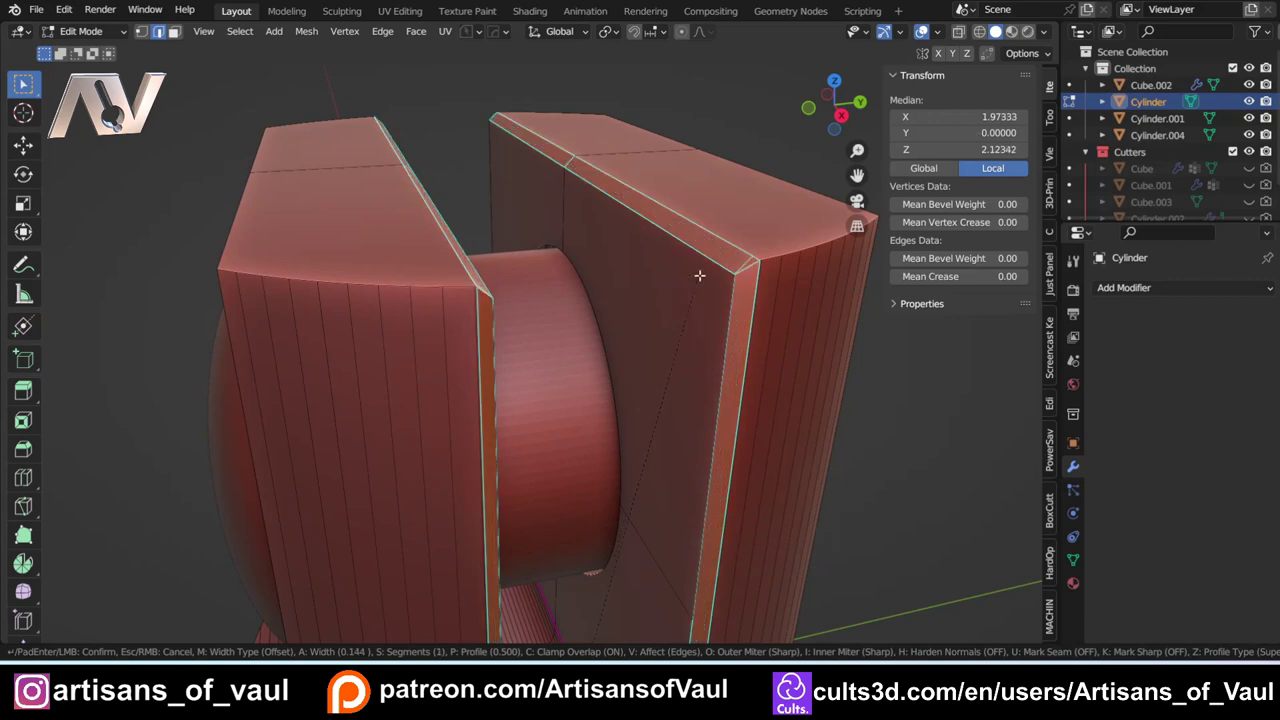
pyautogui.click(714, 271)
pyautogui.scroll(-4, 666, 358)
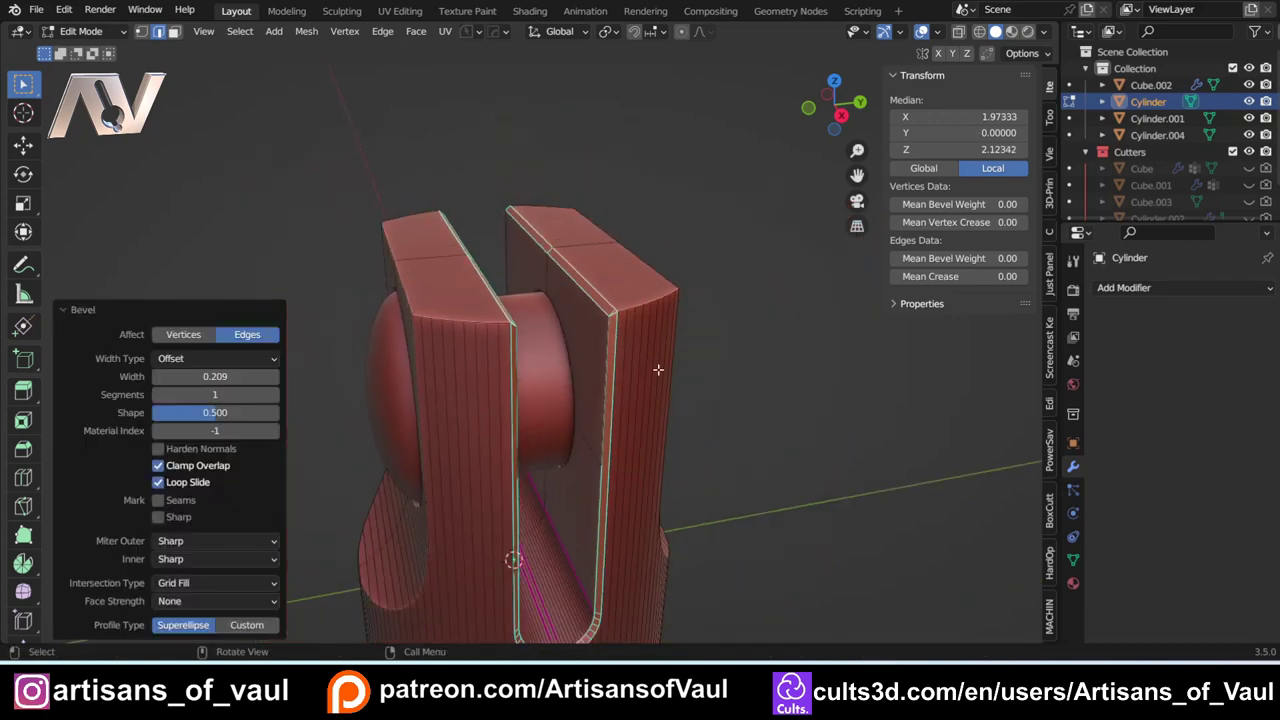
pyautogui.keyDown('shift'); pyautogui.moveTo(643, 489); pyautogui.dragTo(634, 368, button='middle'); pyautogui.keyUp('shift')
pyautogui.press('Tab')
pyautogui.click(656, 242)
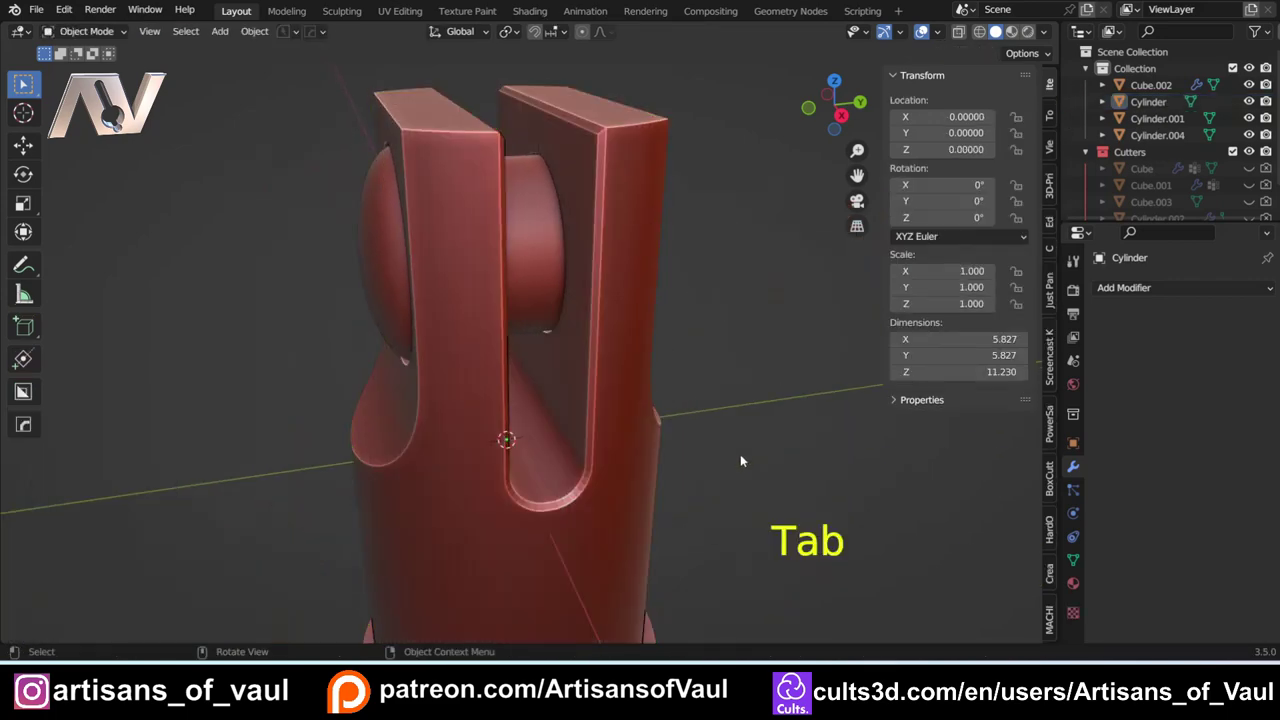
# Step: Undo the bevel, symmetrize, vertex merge and Offset Cut, back to the slot's selected front edge loop
pyautogui.scroll(-3, 740, 454)
pyautogui.scroll(6, 600, 440)
pyautogui.keyDown('shift'); pyautogui.moveTo(559, 512); pyautogui.dragTo(558, 386, button='middle'); pyautogui.keyUp('shift')
pyautogui.scroll(5, 558, 386)
pyautogui.moveTo(556, 521); pyautogui.dragTo(417, 537, button='middle')
pyautogui.hotkey('ctrl', 'z')
pyautogui.hotkey('ctrl', 'z')
pyautogui.hotkey('ctrl', 'z')
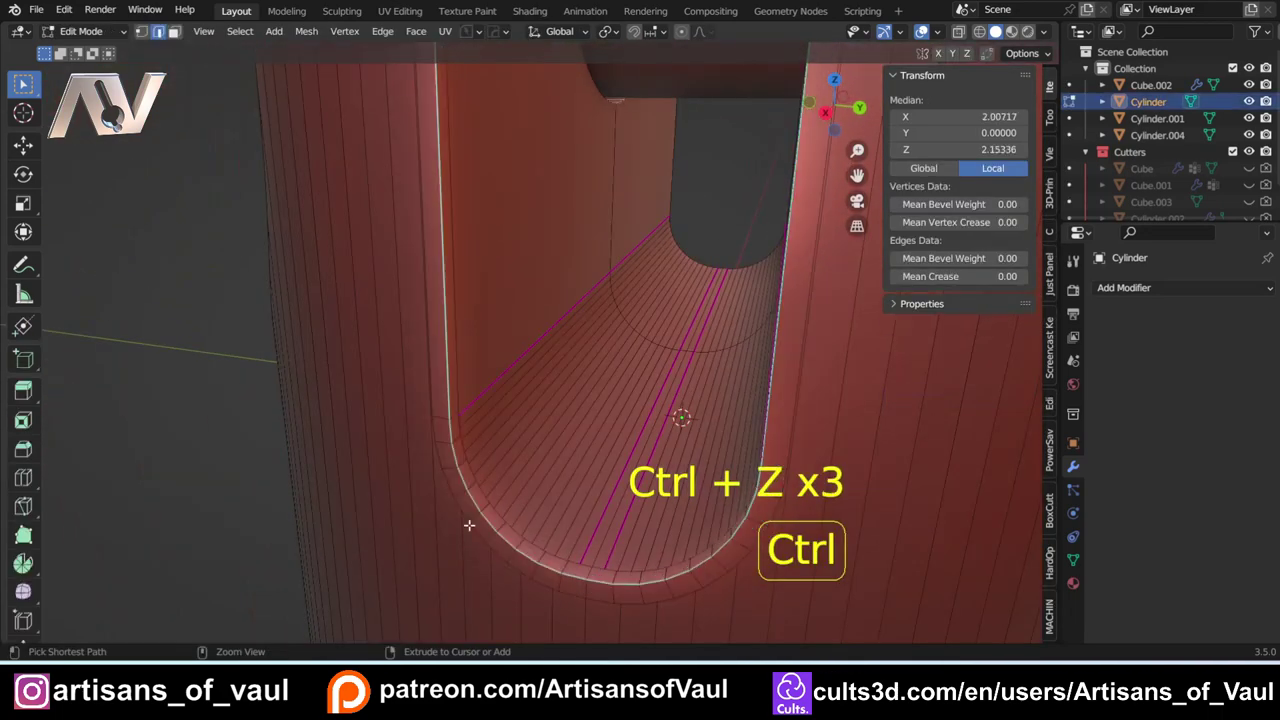
pyautogui.hotkey('ctrl', 'z')
pyautogui.hotkey('ctrl', 'z')
pyautogui.hotkey('ctrl', 'z')
pyautogui.hotkey('ctrl', 'z')
pyautogui.hotkey('ctrl', 'z')
pyautogui.hotkey('ctrl', 'z')
pyautogui.hotkey('ctrl', 'z')
pyautogui.hotkey('ctrl', 'z')
pyautogui.hotkey('ctrl', 'z')
pyautogui.hotkey('ctrl', 'z')
pyautogui.hotkey('ctrl', 'z')
pyautogui.hotkey('ctrl', 'z')
pyautogui.hotkey('ctrl', 'z')
pyautogui.hotkey('ctrl', 'z')
pyautogui.hotkey('ctrl', 'z')
pyautogui.hotkey('ctrl', 'z')
pyautogui.hotkey('ctrl', 'z')
# Step: Offset Cut the slot's front edge loop with width 0.08 and factor 4.91, and merge the spike vertices at the prong's top corner
pyautogui.press('y')
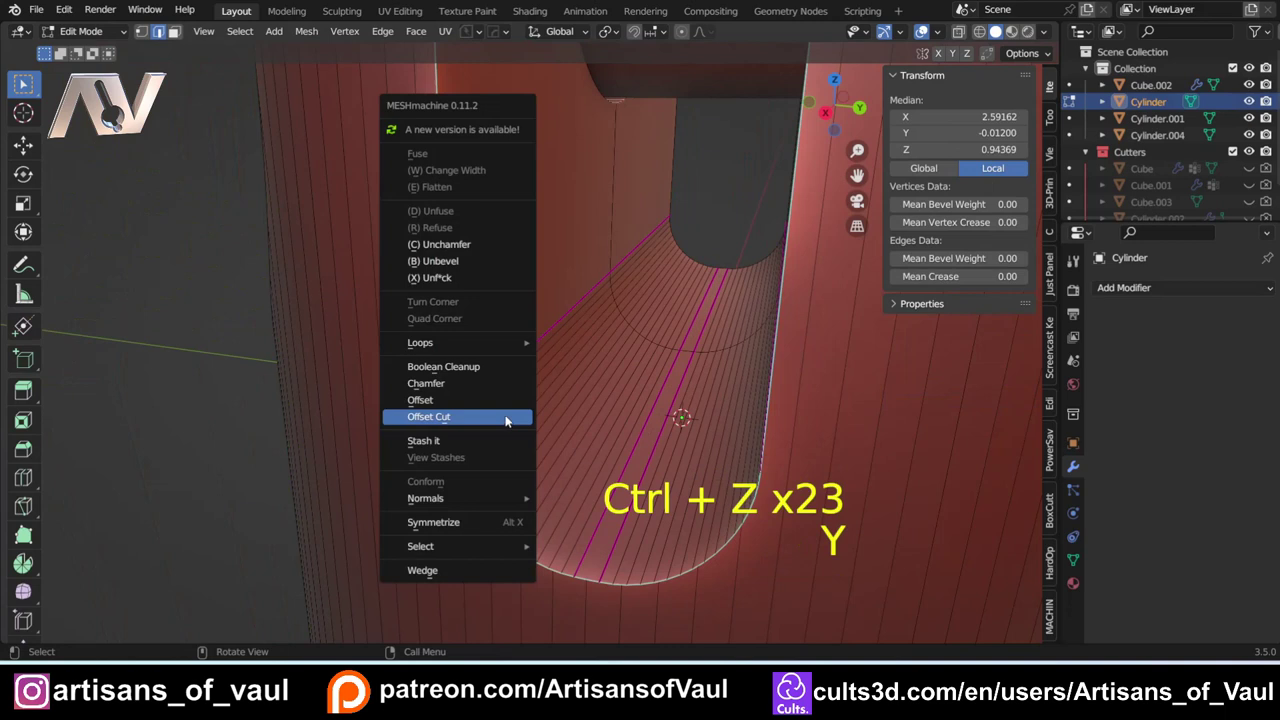
pyautogui.click(505, 417)
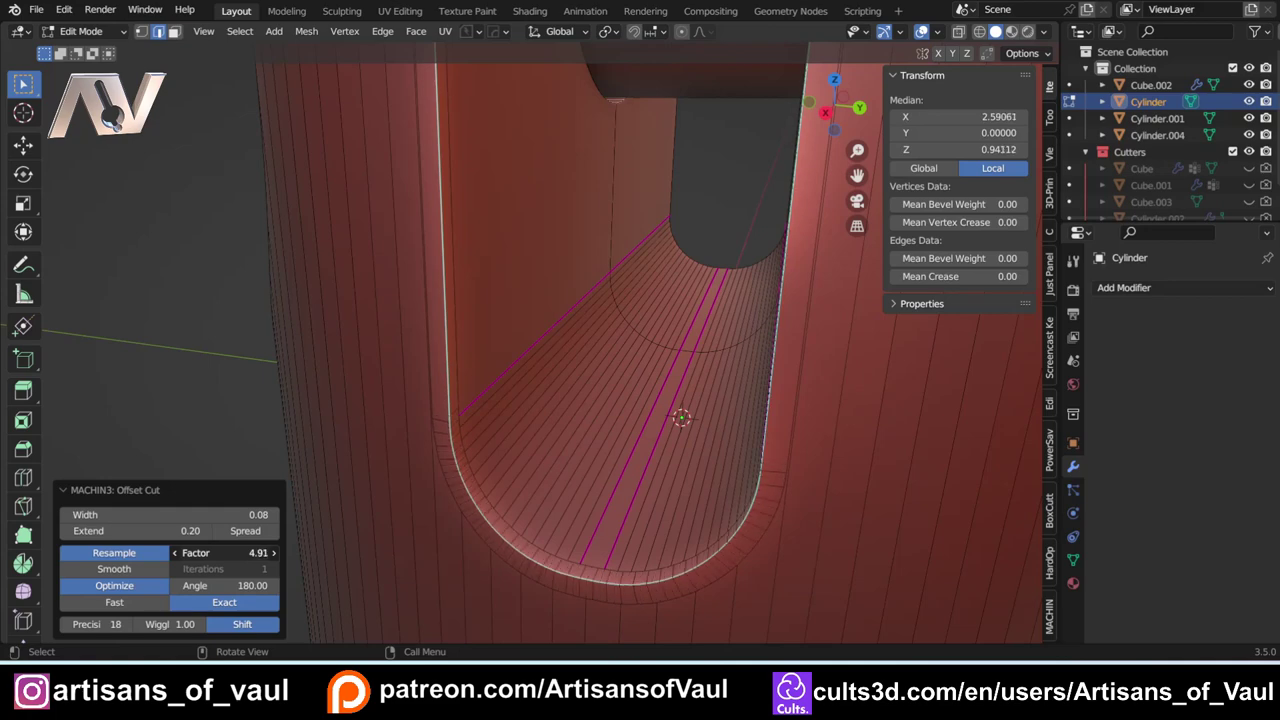
pyautogui.scroll(-4, 692, 537)
pyautogui.keyDown('shift'); pyautogui.moveTo(620, 389); pyautogui.dragTo(497, 351, button='middle'); pyautogui.keyUp('shift')
pyautogui.scroll(4, 497, 351)
pyautogui.press('Tab')
pyautogui.moveTo(470, 301); pyautogui.dragTo(433, 315, button='middle')
pyautogui.click(433, 315)
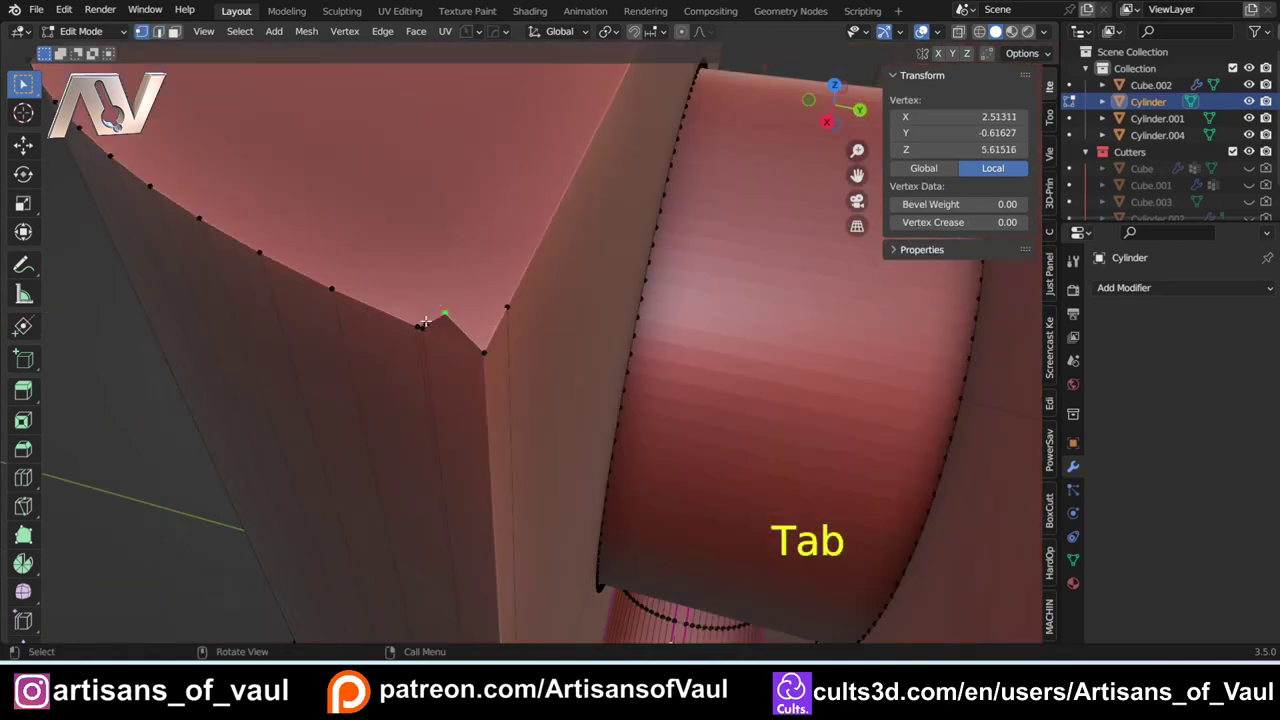
pyautogui.press('1')
# Step: Symmetrize the fork mesh across Y and across X from + to -
pyautogui.scroll(-5, 440, 320)
pyautogui.moveTo(476, 366); pyautogui.dragTo(540, 366, button='middle')
pyautogui.hotkey('alt', 'x')
pyautogui.moveTo(650, 366); pyautogui.dragTo(519, 357, button='middle')
# Step: In edge selection, loop-select the slot's front edge and add the prongs' inner top edges
pyautogui.keyDown('shift'); pyautogui.moveTo(483, 245); pyautogui.dragTo(556, 356, button='middle'); pyautogui.keyUp('shift')
pyautogui.keyDown('shift'); pyautogui.moveTo(556, 356); pyautogui.dragTo(494, 340, button='middle'); pyautogui.keyUp('shift')
pyautogui.scroll(4, 494, 344)
pyautogui.moveTo(398, 323); pyautogui.dragTo(490, 319, button='middle')
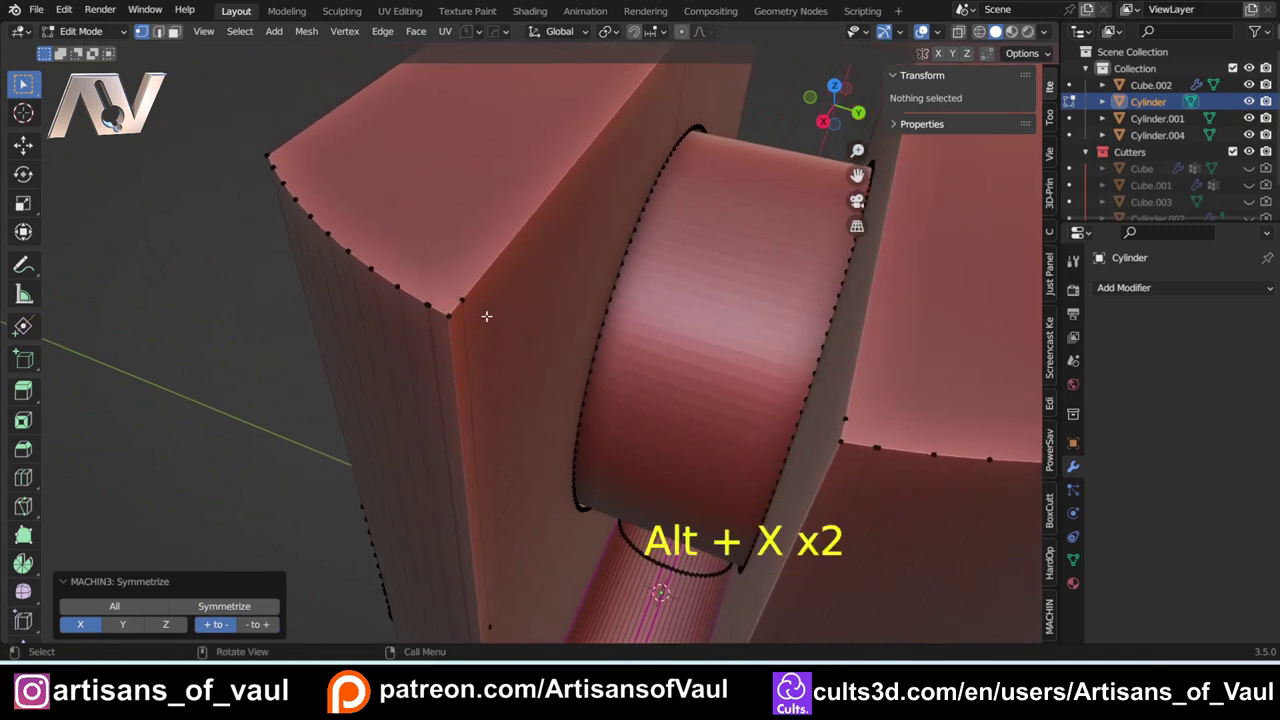
pyautogui.press('Tab')
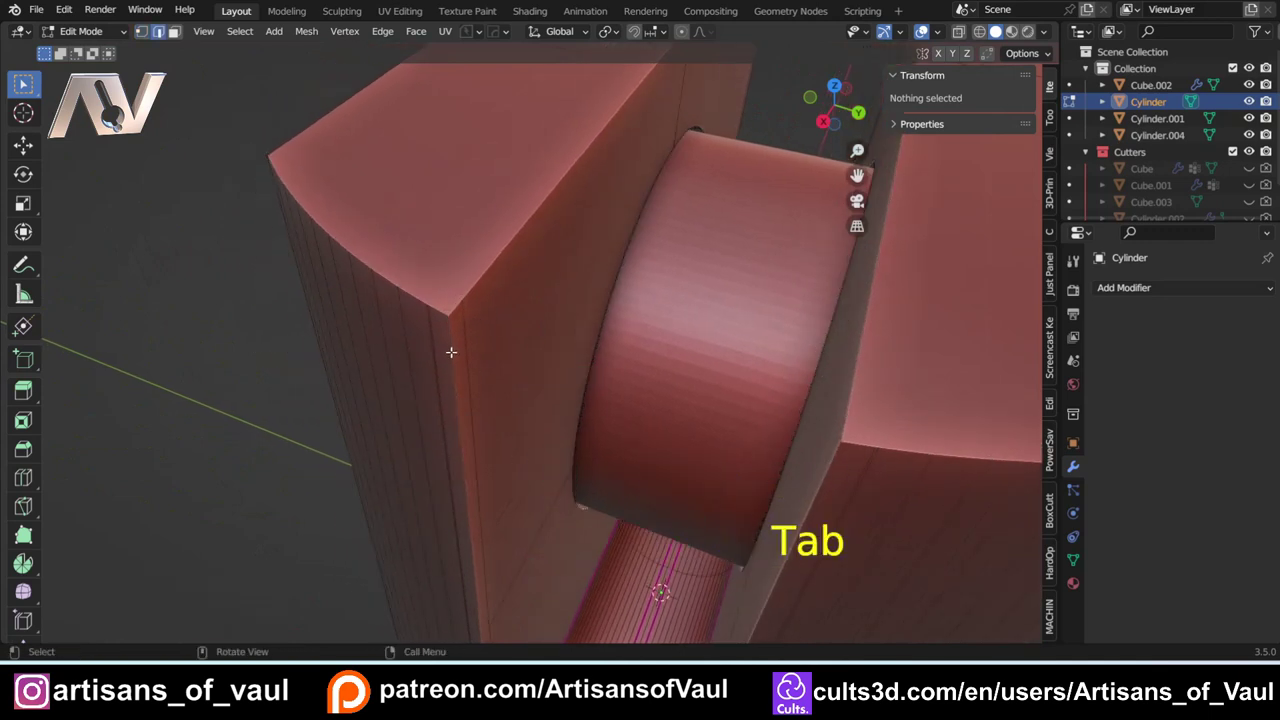
pyautogui.keyDown('alt'); pyautogui.click(451, 352); pyautogui.keyUp('alt')
pyautogui.keyDown('shift'); pyautogui.click(479, 270); pyautogui.keyUp('shift')
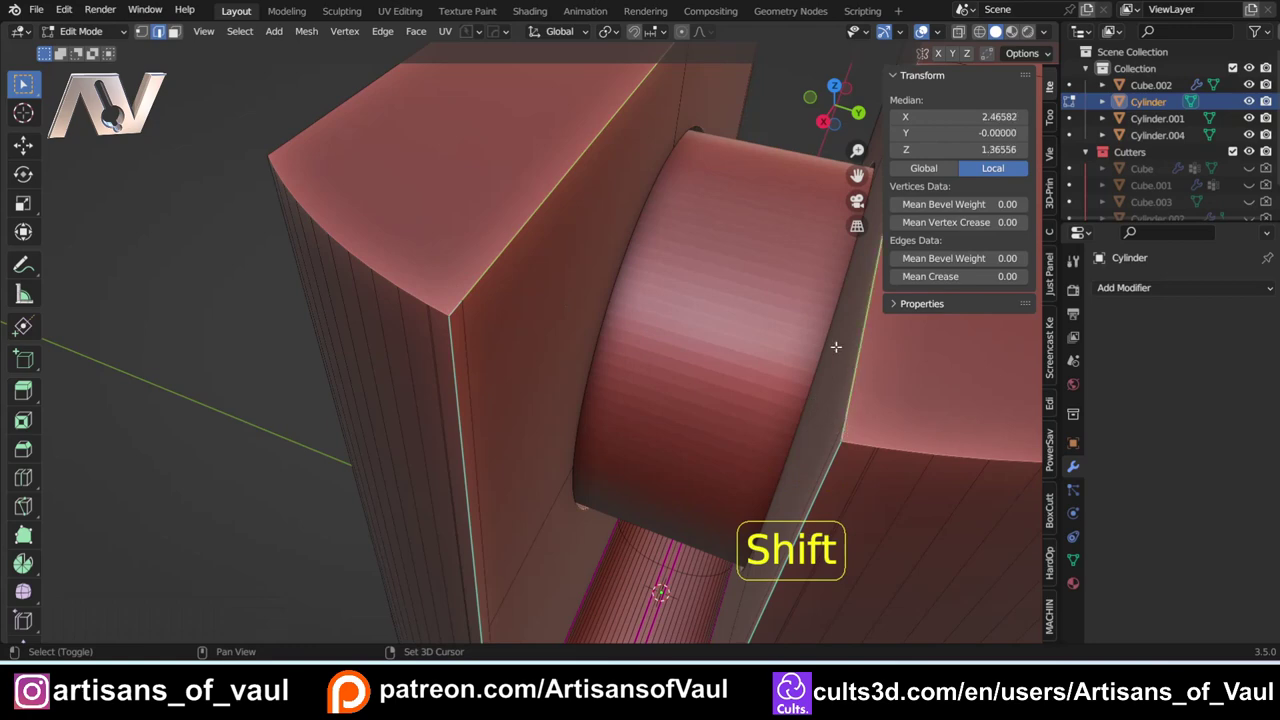
# Step: Bevel the selected slot and prong edges with one segment about 0.1 wide, and return to Object Mode
pyautogui.keyDown('shift'); pyautogui.moveTo(846, 364); pyautogui.dragTo(544, 578, button='middle'); pyautogui.keyUp('shift')
pyautogui.scroll(-4, 673, 354)
pyautogui.keyDown('shift'); pyautogui.moveTo(673, 354); pyautogui.dragTo(600, 213, button='middle'); pyautogui.keyUp('shift')
pyautogui.scroll(3, 501, 295)
pyautogui.hotkey('ctrl', 'b')
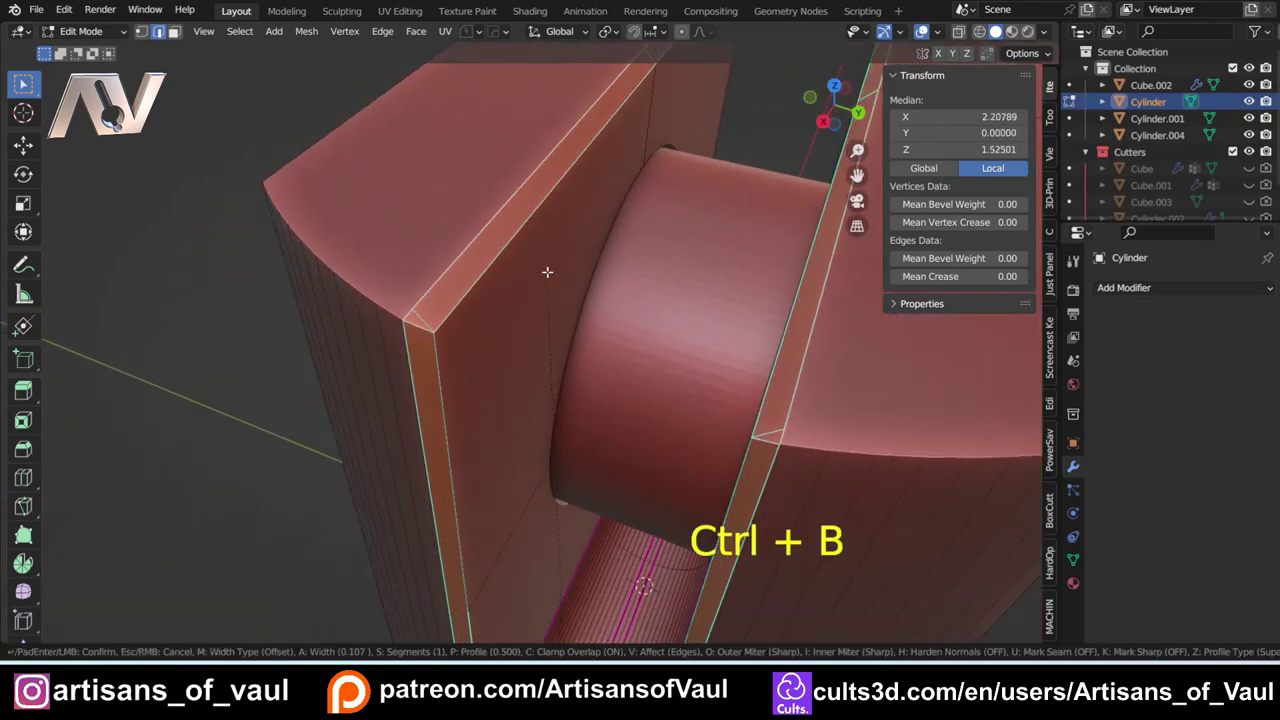
pyautogui.click(553, 263)
pyautogui.scroll(-3, 549, 314)
pyautogui.moveTo(549, 314); pyautogui.dragTo(603, 271, button='middle')
pyautogui.press('Tab')
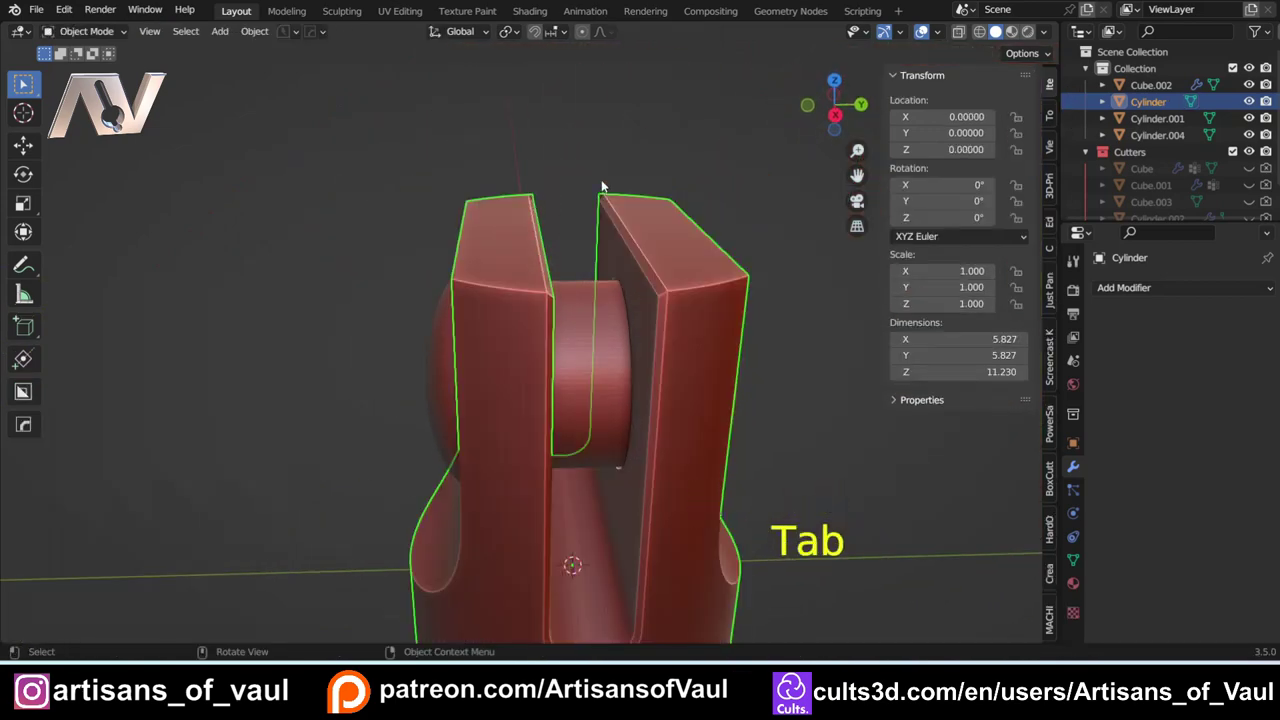
pyautogui.scroll(-3, 665, 467)
pyautogui.keyDown('shift'); pyautogui.moveTo(605, 455); pyautogui.dragTo(463, 340, button='middle'); pyautogui.keyUp('shift')
pyautogui.scroll(3, 526, 362)
pyautogui.keyDown('shift'); pyautogui.moveTo(415, 276); pyautogui.dragTo(503, 340, button='middle'); pyautogui.keyUp('shift')
pyautogui.scroll(3, 566, 422)
pyautogui.hotkey('alt', 'x')
pyautogui.scroll(-3, 472, 512)
pyautogui.rightClick(472, 500)
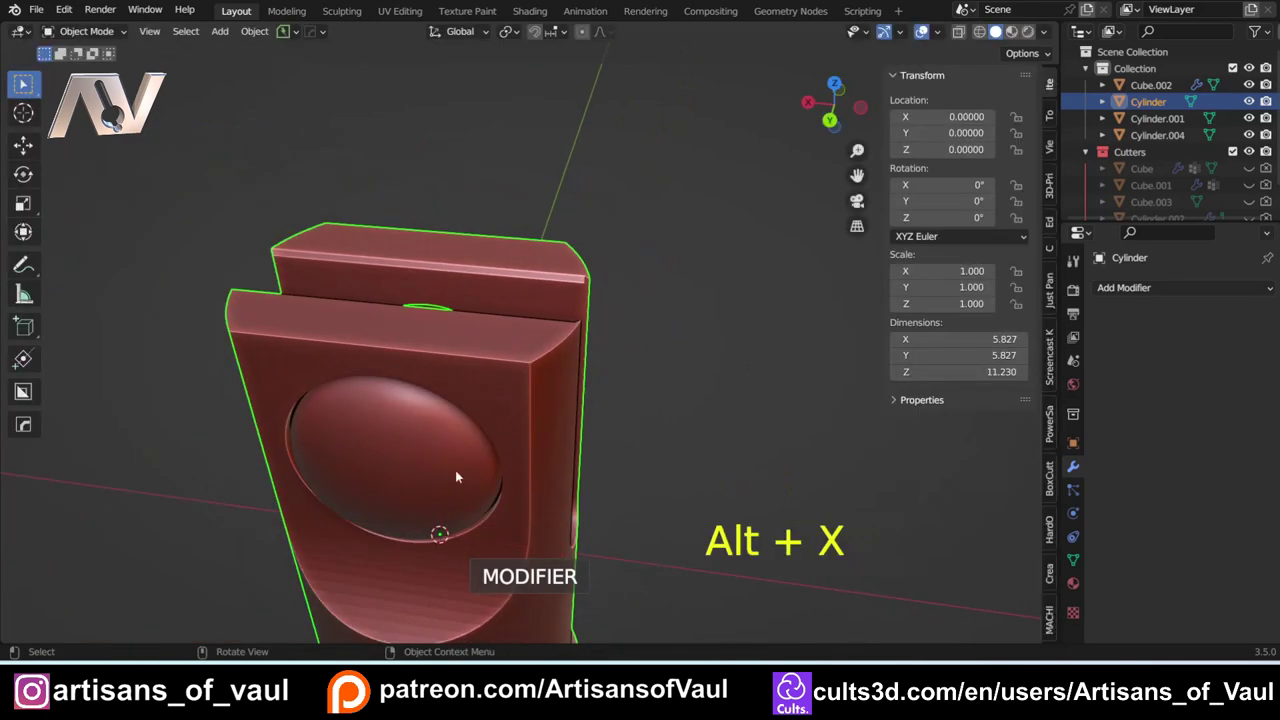
# Step: Symmetrize the beveled fork mesh across X from + to - in vertex selection, and return to Object Mode
pyautogui.press('Tab')
pyautogui.click(363, 408)
pyautogui.hotkey('alt', 'x')
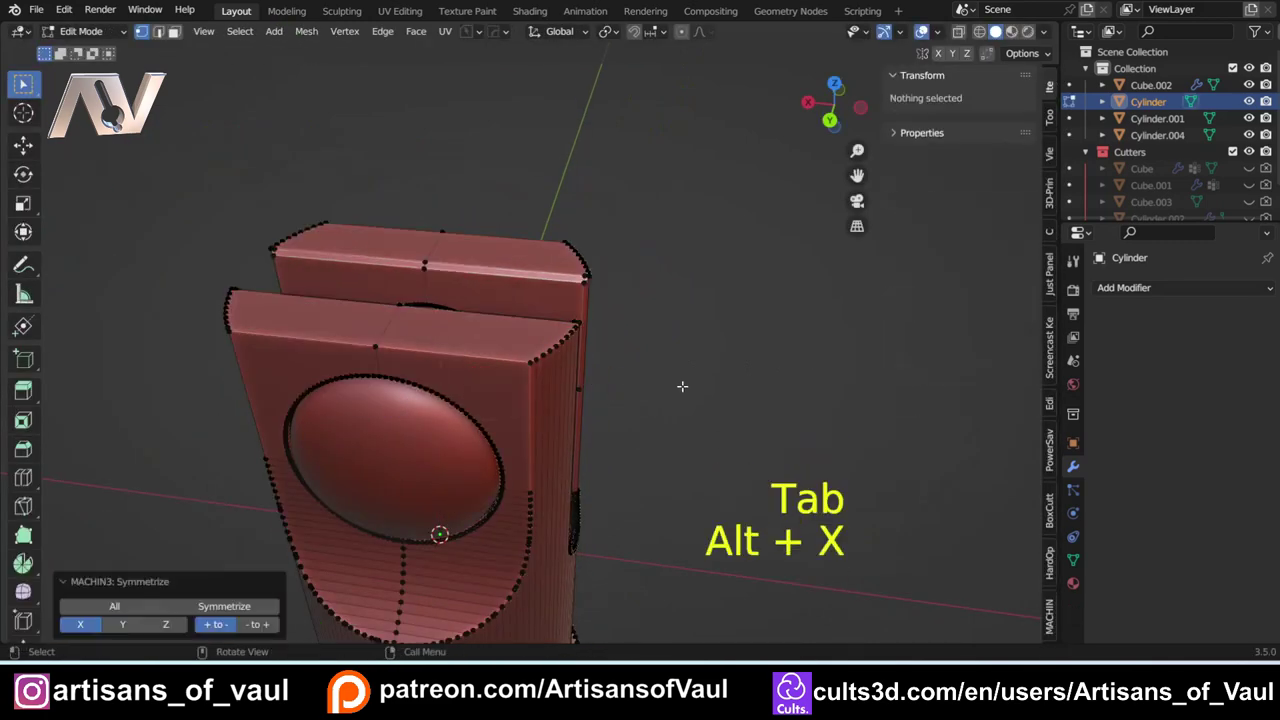
pyautogui.moveTo(689, 354); pyautogui.dragTo(560, 350, button='middle')
pyautogui.press('Tab')
pyautogui.click(449, 266)
# Step: In edge selection, loop-select the rim of one prong's outer recess and apply an Offset Cut along it
pyautogui.moveTo(449, 266); pyautogui.dragTo(568, 357, button='middle')
pyautogui.press('Tab')
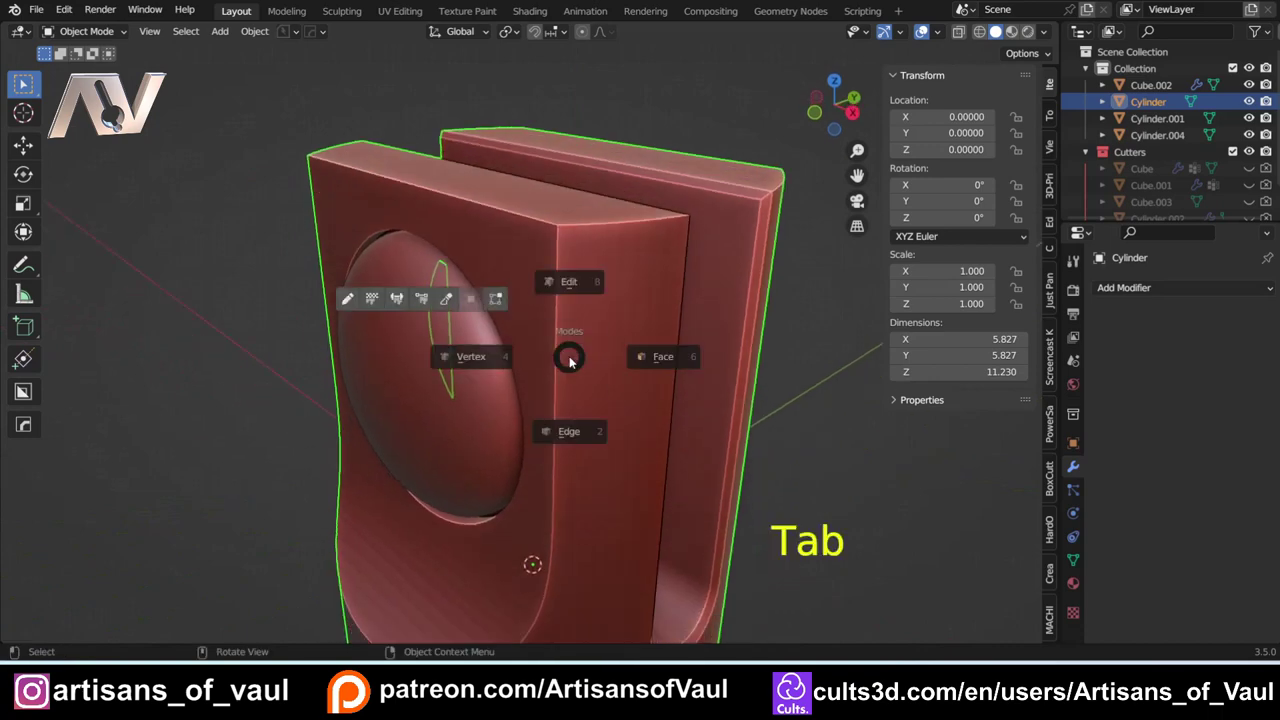
pyautogui.click(566, 478)
pyautogui.click(557, 297)
pyautogui.keyDown('alt'); pyautogui.click(557, 297); pyautogui.keyUp('alt')
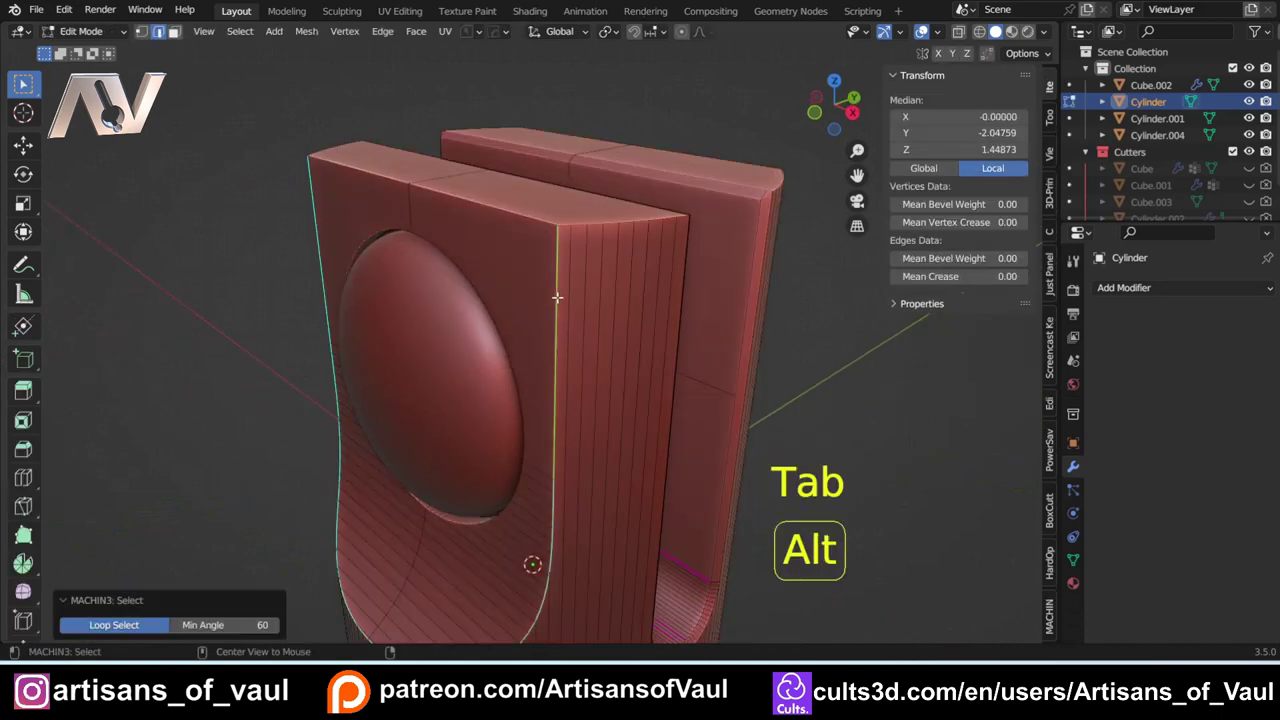
pyautogui.hotkey('ctrl', 'b')
pyautogui.press('y')
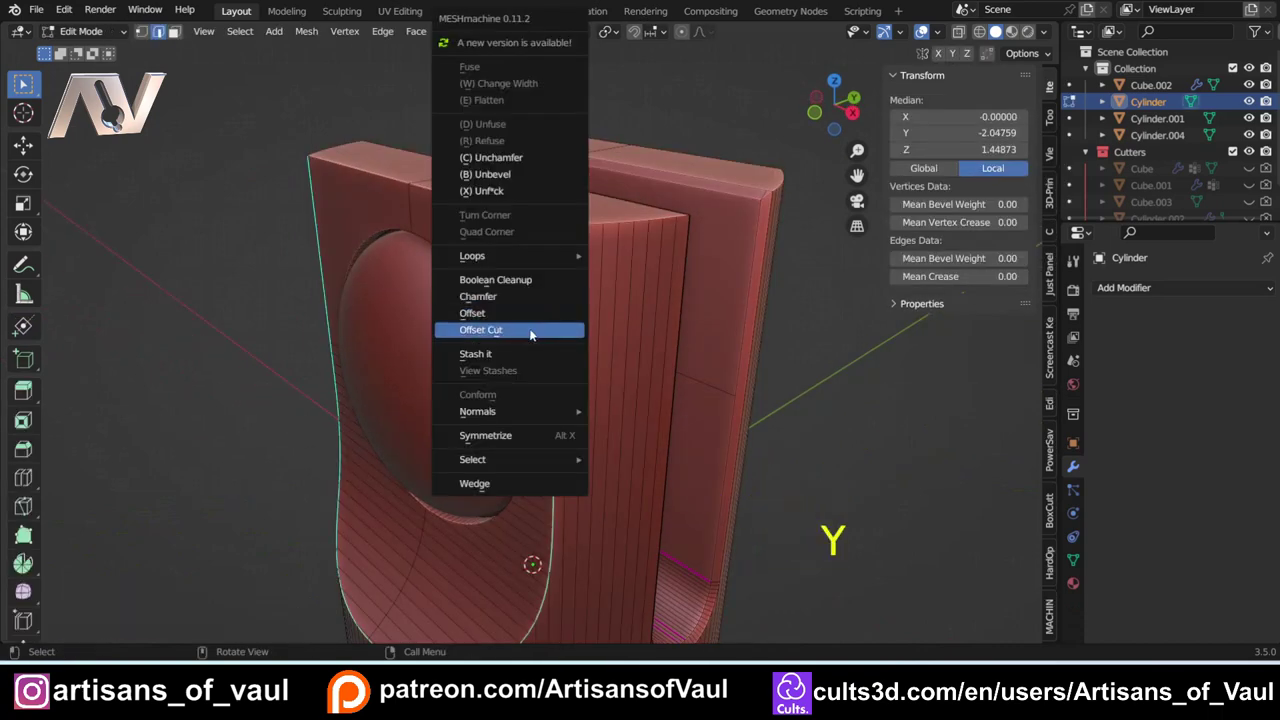
pyautogui.click(531, 333)
# Step: Add the prong's outer top edge, bevel the selection with one segment about 0.32 wide, and return to Object Mode
pyautogui.scroll(3, 543, 300)
pyautogui.scroll(2, 537, 360)
pyautogui.keyDown('shift'); pyautogui.moveTo(543, 300); pyautogui.dragTo(603, 334, button='middle'); pyautogui.keyUp('shift')
pyautogui.keyDown('shift'); pyautogui.click(600, 306); pyautogui.keyUp('shift')
pyautogui.moveTo(561, 290); pyautogui.dragTo(352, 223, button='middle')
pyautogui.keyDown('shift'); pyautogui.moveTo(232, 235); pyautogui.dragTo(384, 249, button='middle'); pyautogui.keyUp('shift')
pyautogui.moveTo(486, 325); pyautogui.dragTo(360, 297, button='middle')
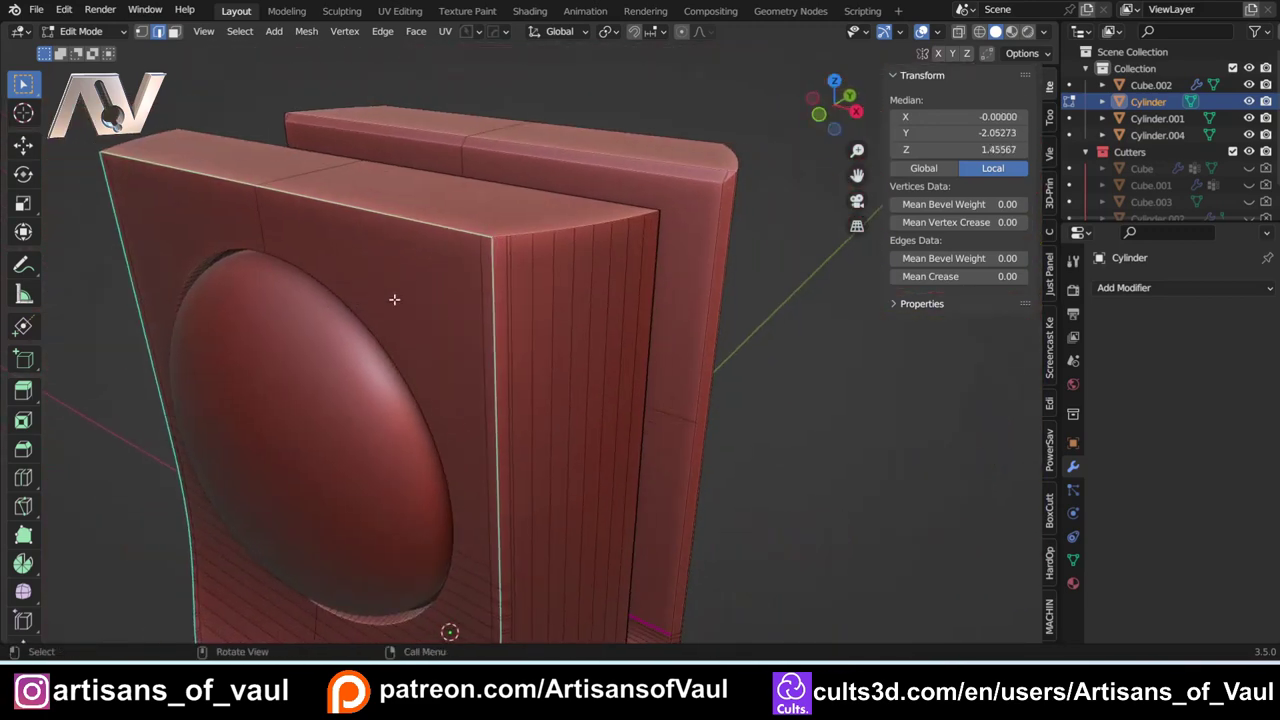
pyautogui.scroll(4, 498, 312)
pyautogui.hotkey('ctrl', 'b')
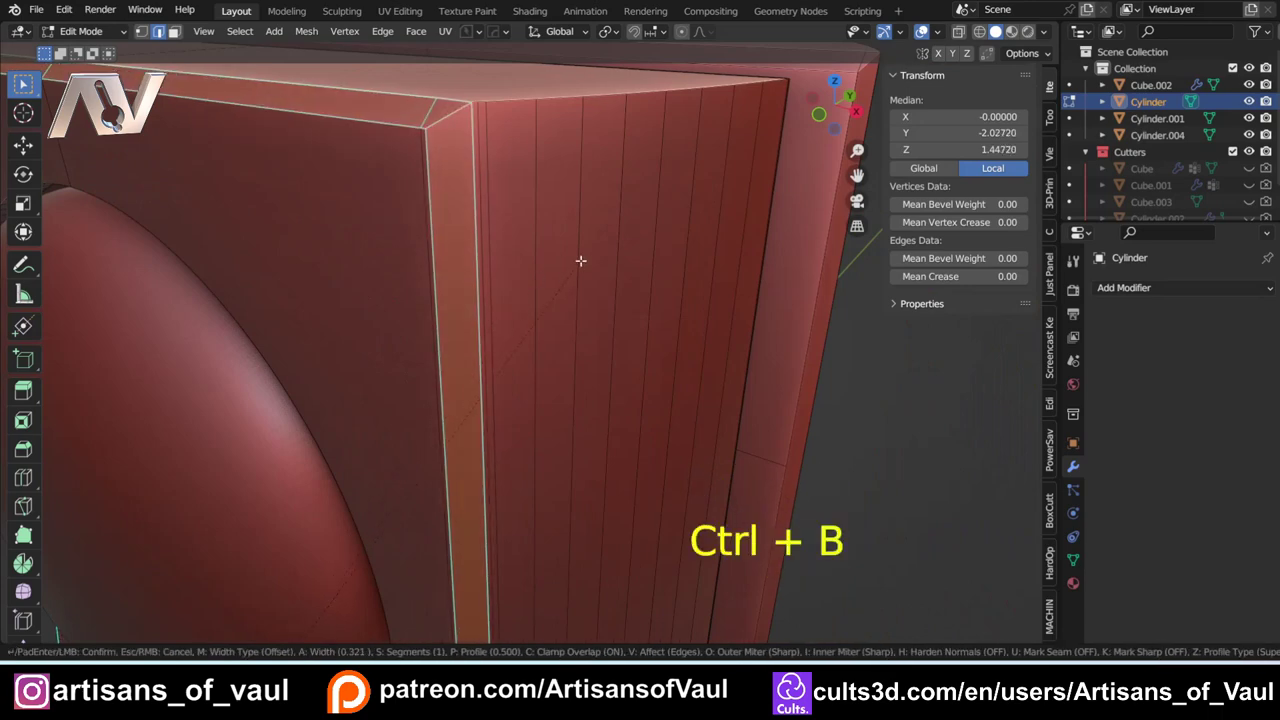
pyautogui.click(581, 261)
pyautogui.scroll(-7, 581, 261)
pyautogui.press('Tab')
pyautogui.click(585, 191)
pyautogui.scroll(-2, 618, 278)
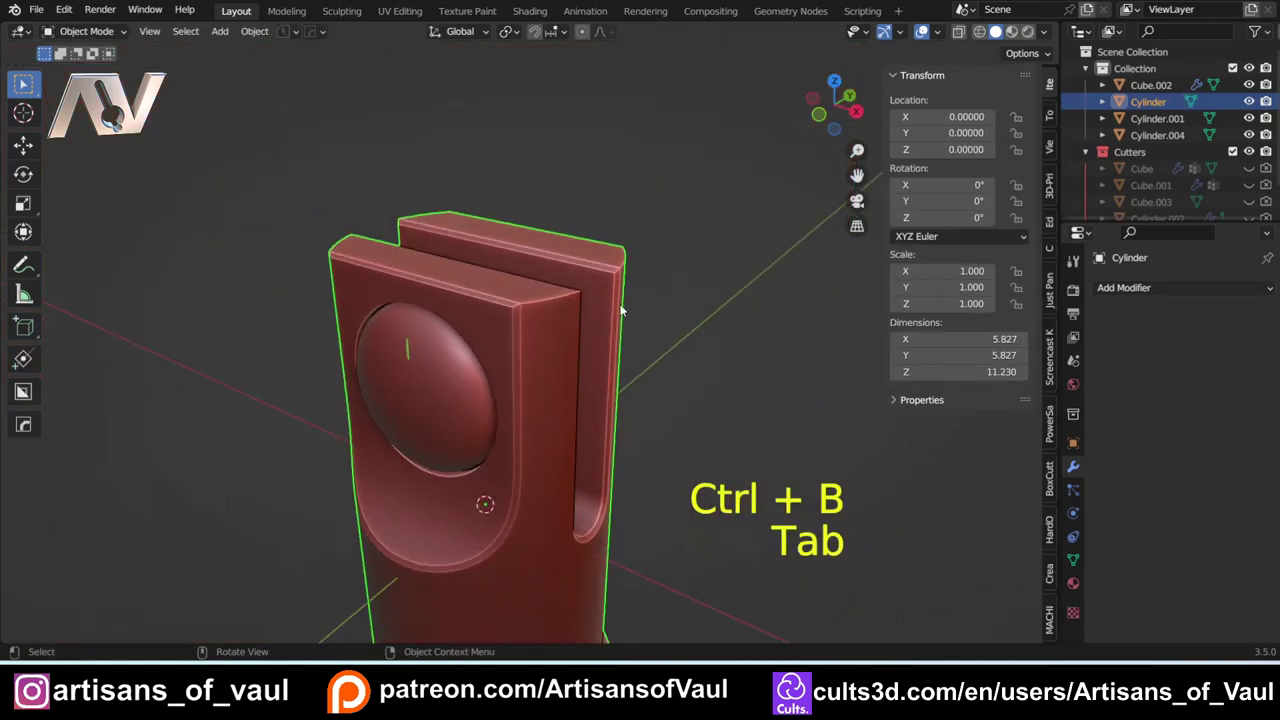
# Step: Symmetrize the fork mesh across Y in vertex selection to copy the outer bevel, and return to Object Mode
pyautogui.moveTo(620, 311); pyautogui.dragTo(521, 300, button='middle')
pyautogui.press('Tab')
pyautogui.click(405, 318)
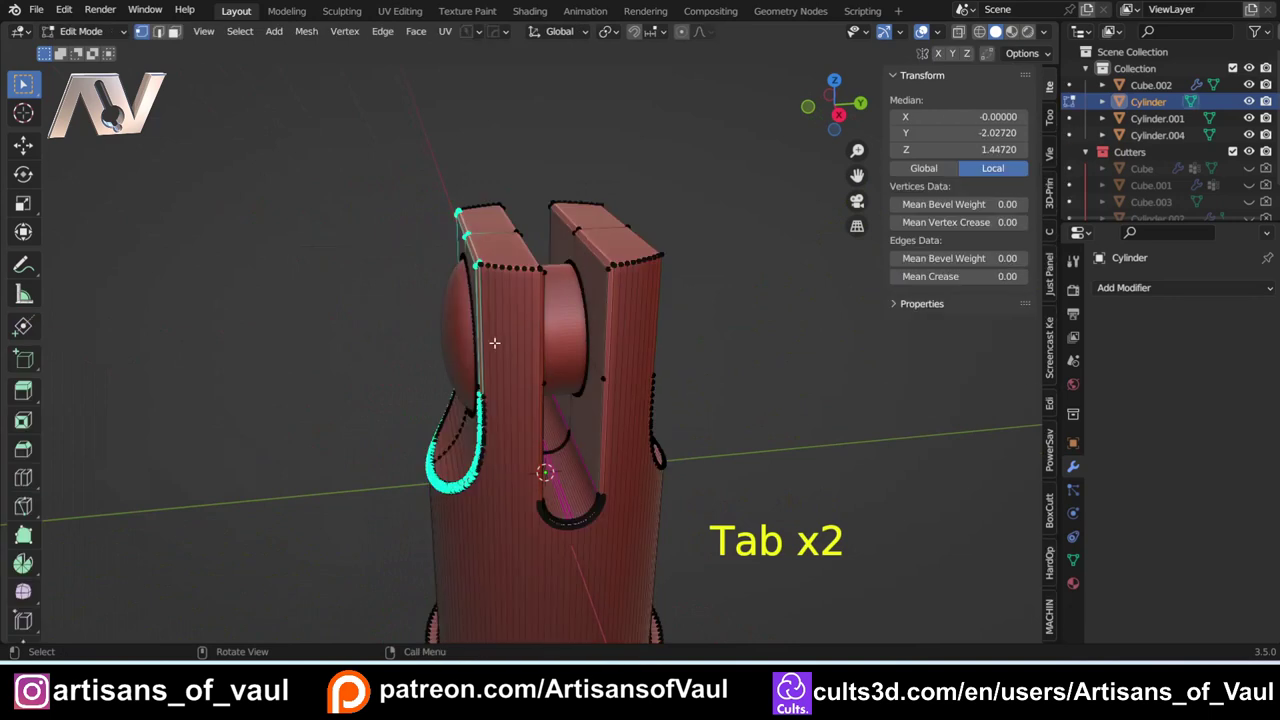
pyautogui.hotkey('alt', 'x')
pyautogui.press('Tab')
pyautogui.click(560, 231)
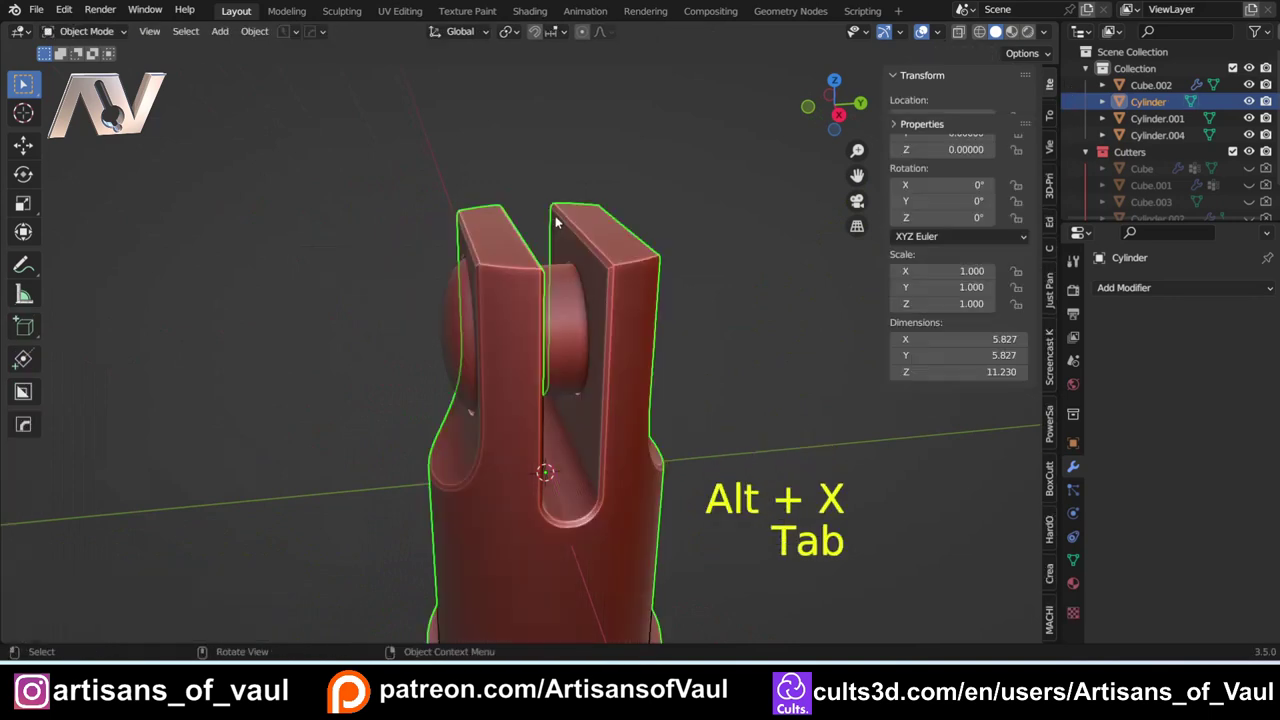
# Step: Deselect the fork and examine the beveled prongs, slot and whole joint
pyautogui.click(770, 413)
pyautogui.scroll(-3, 700, 420)
pyautogui.moveTo(648, 426); pyautogui.dragTo(553, 342, button='middle')
pyautogui.scroll(4, 555, 306)
pyautogui.scroll(-2, 531, 300)
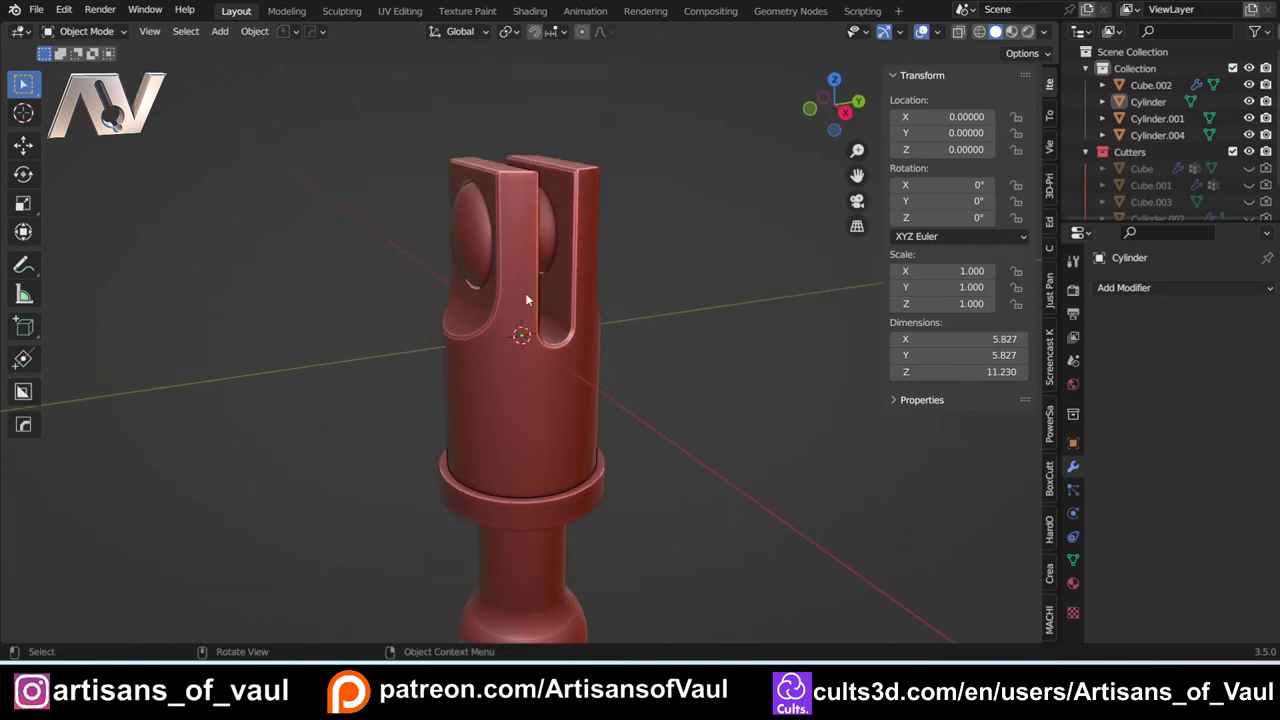
pyautogui.keyDown('shift'); pyautogui.moveTo(531, 300); pyautogui.dragTo(560, 405, button='middle'); pyautogui.keyUp('shift')
pyautogui.scroll(3, 562, 405)
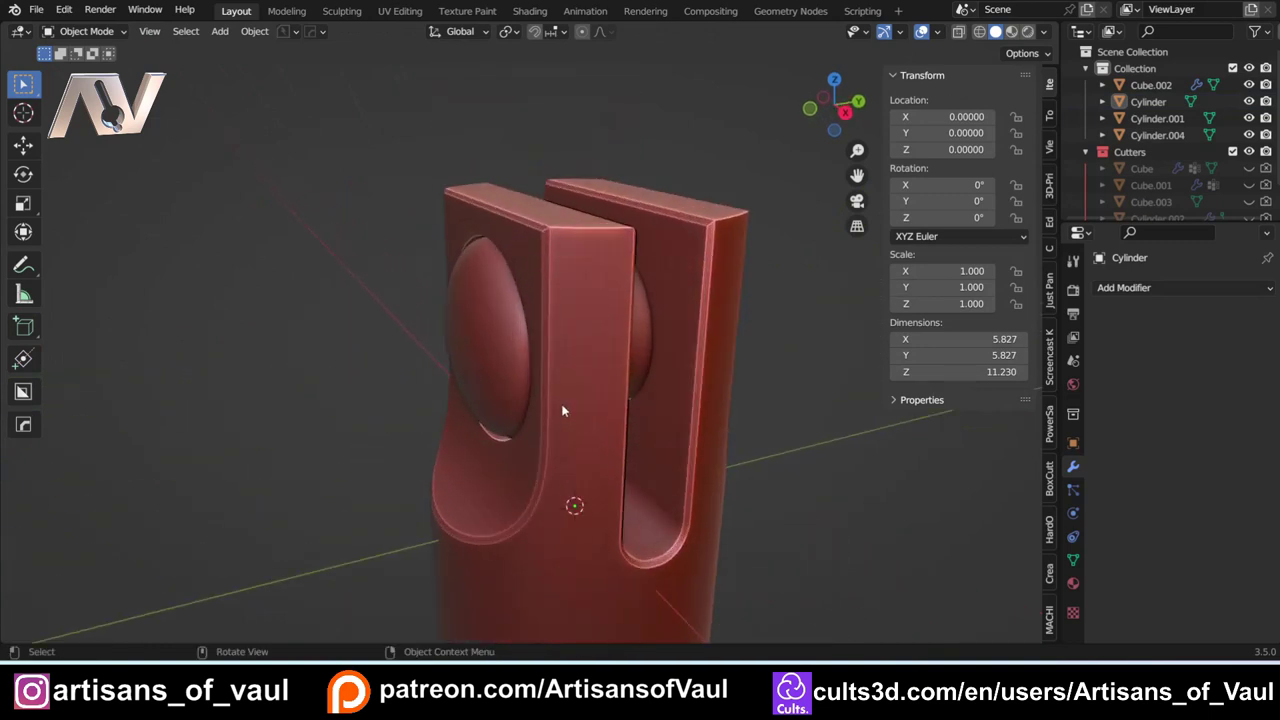
pyautogui.scroll(-5, 563, 410)
pyautogui.keyDown('shift'); pyautogui.moveTo(586, 457); pyautogui.dragTo(587, 384, button='middle'); pyautogui.keyUp('shift')
pyautogui.scroll(2, 587, 384)
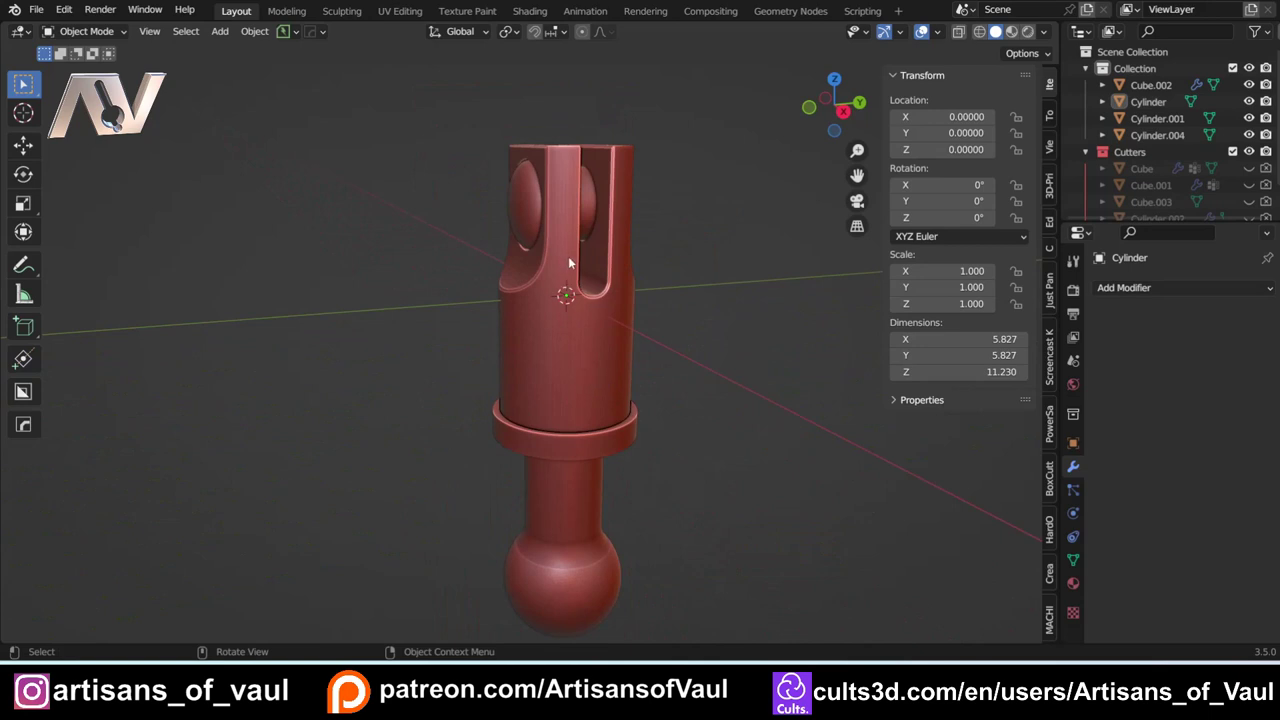
# Step: Undo the fork's bevels, symmetrizing and vertex cleanup back to the slot's front edge loop selection before its Offset Cut
pyautogui.hotkey('ctrl', 'z')
pyautogui.hotkey('ctrl', 'z')
pyautogui.hotkey('ctrl', 'z')
pyautogui.hotkey('ctrl', 'z')
pyautogui.hotkey('ctrl', 'z')
pyautogui.hotkey('ctrl', 'z')
pyautogui.hotkey('ctrl', 'z')
pyautogui.hotkey('ctrl', 'z')
pyautogui.hotkey('ctrl', 'z')
pyautogui.hotkey('ctrl', 'z')
pyautogui.hotkey('ctrl', 'z')
pyautogui.hotkey('ctrl', 'z')
pyautogui.hotkey('ctrl', 'z')
pyautogui.hotkey('ctrl', 'z')
pyautogui.hotkey('ctrl', 'z')
pyautogui.hotkey('ctrl', 'z')
pyautogui.hotkey('ctrl', 'z')
pyautogui.hotkey('ctrl', 'z')
pyautogui.hotkey('ctrl', 'z')
pyautogui.hotkey('ctrl', 'z')
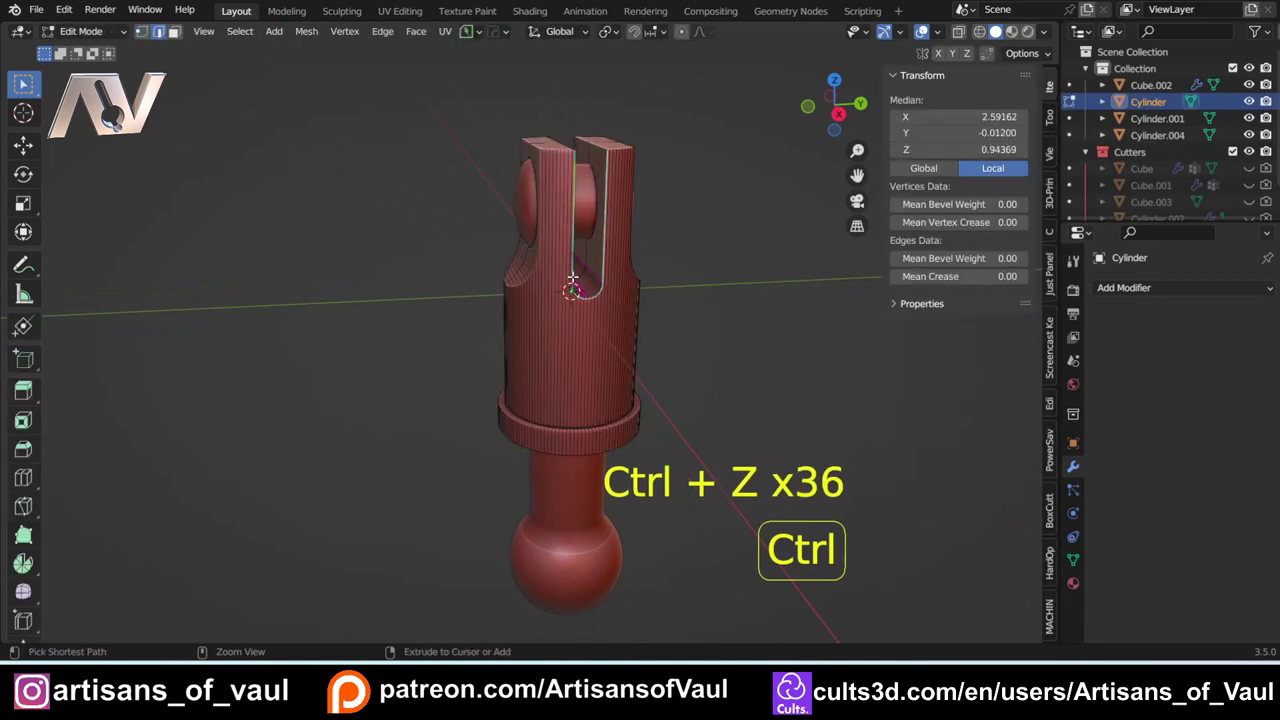
# Step: Apply an Offset Cut with a width of 0.2 along the slot's front edge loop
pyautogui.scroll(5, 572, 278)
pyautogui.moveTo(543, 251); pyautogui.dragTo(493, 505, button='middle')
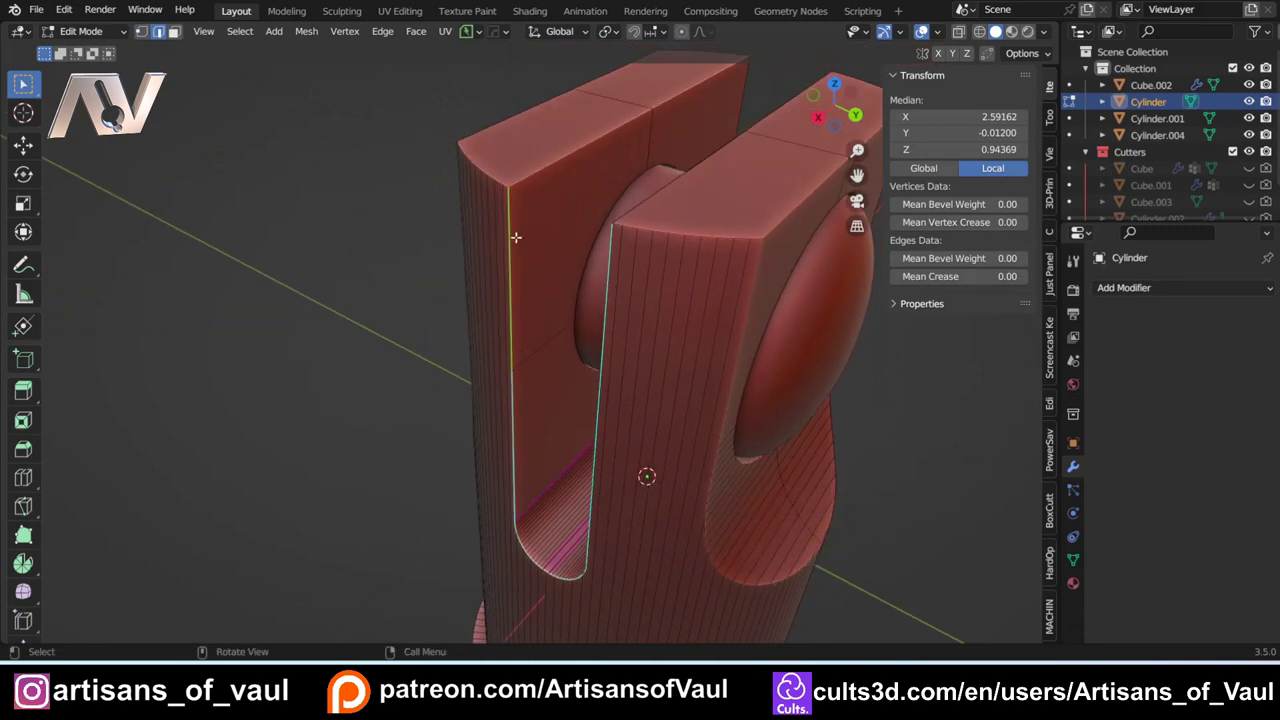
pyautogui.press('y')
pyautogui.click(474, 331)
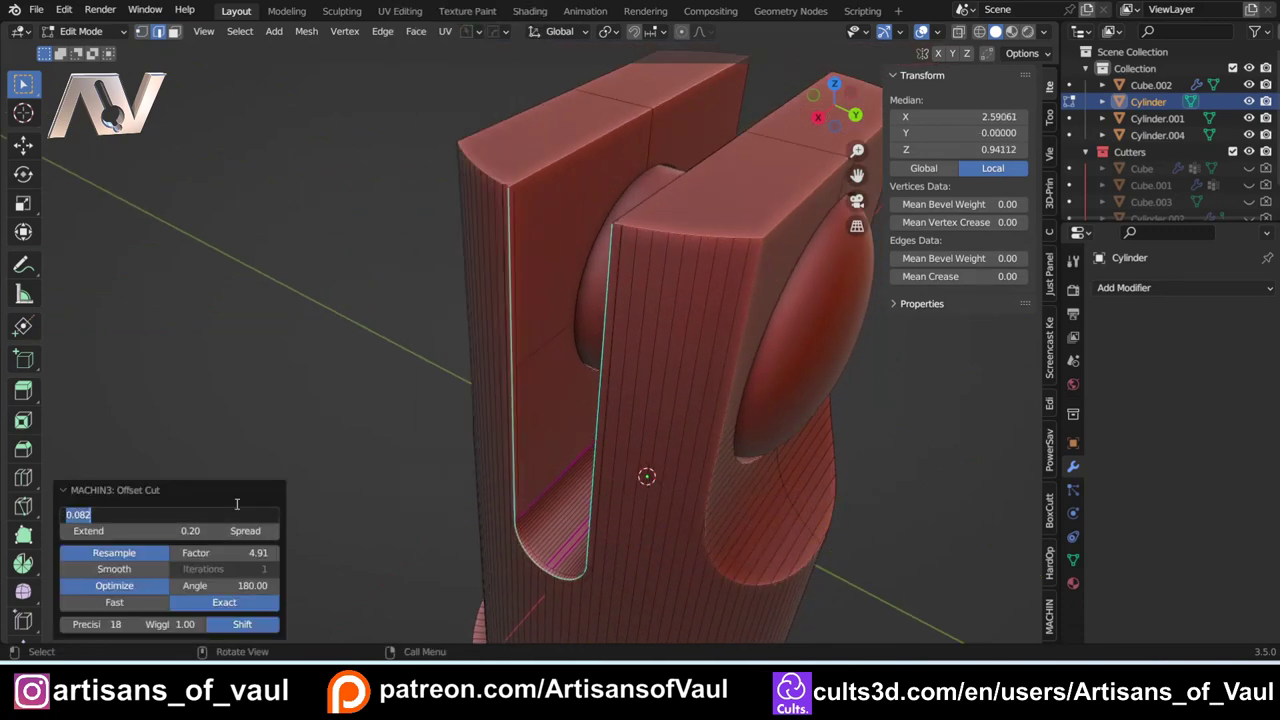
# Step: In vertex selection, merge the stray vertices beside the inner top corner of the prong
pyautogui.moveTo(444, 316); pyautogui.dragTo(555, 377, button='middle')
pyautogui.press('Tab')
pyautogui.click(421, 372)
pyautogui.click(574, 377)
pyautogui.keyDown('shift'); pyautogui.click(563, 387); pyautogui.keyUp('shift')
pyautogui.keyDown('shift'); pyautogui.click(563, 387); pyautogui.keyUp('shift')
pyautogui.scroll(3, 591, 400)
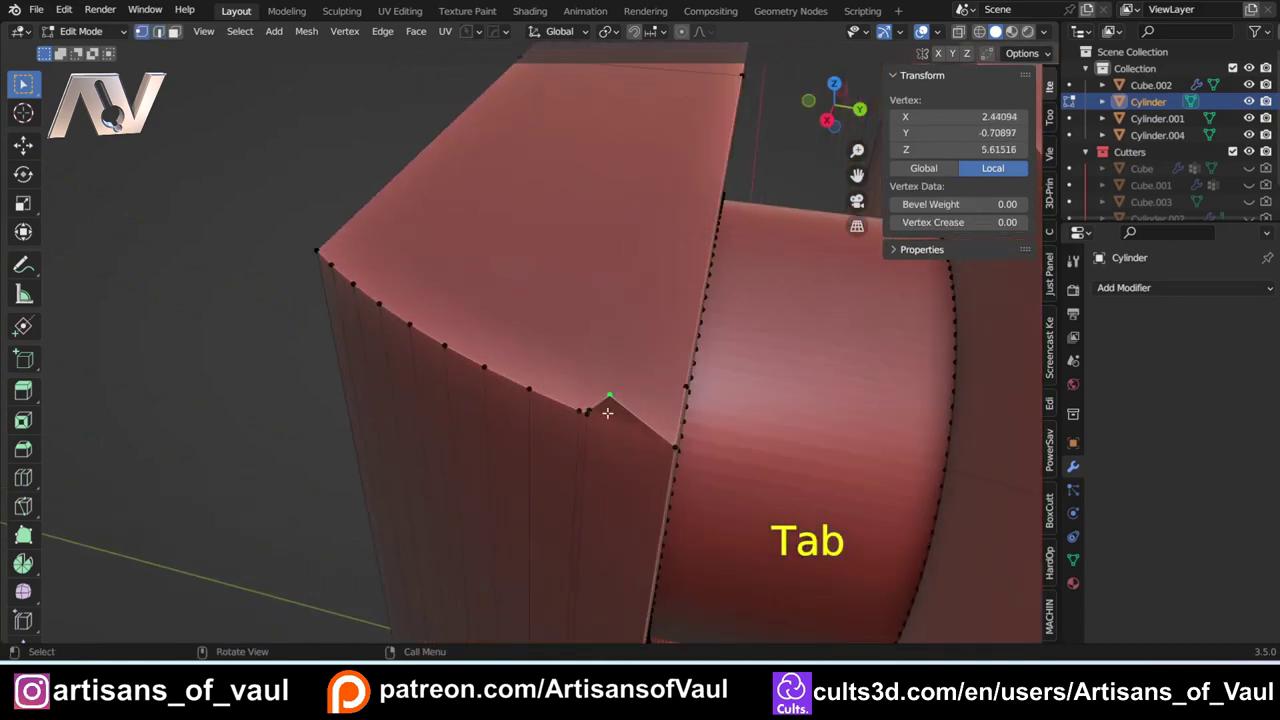
pyautogui.press('1')
# Step: Symmetrize the fork mesh across Y so both prongs share the merged corner
pyautogui.scroll(-3, 591, 417)
pyautogui.hotkey('alt', 'x')
pyautogui.moveTo(591, 417); pyautogui.dragTo(503, 389, button='middle')
pyautogui.click(503, 389)
# Step: In edge selection, loop-select the slot's front edge and add the inner top edges of the prongs
pyautogui.press('Tab')
pyautogui.click(511, 422)
pyautogui.keyDown('alt'); pyautogui.click(495, 395); pyautogui.keyUp('alt')
pyautogui.keyDown('shift'); pyautogui.click(625, 222); pyautogui.keyUp('shift')
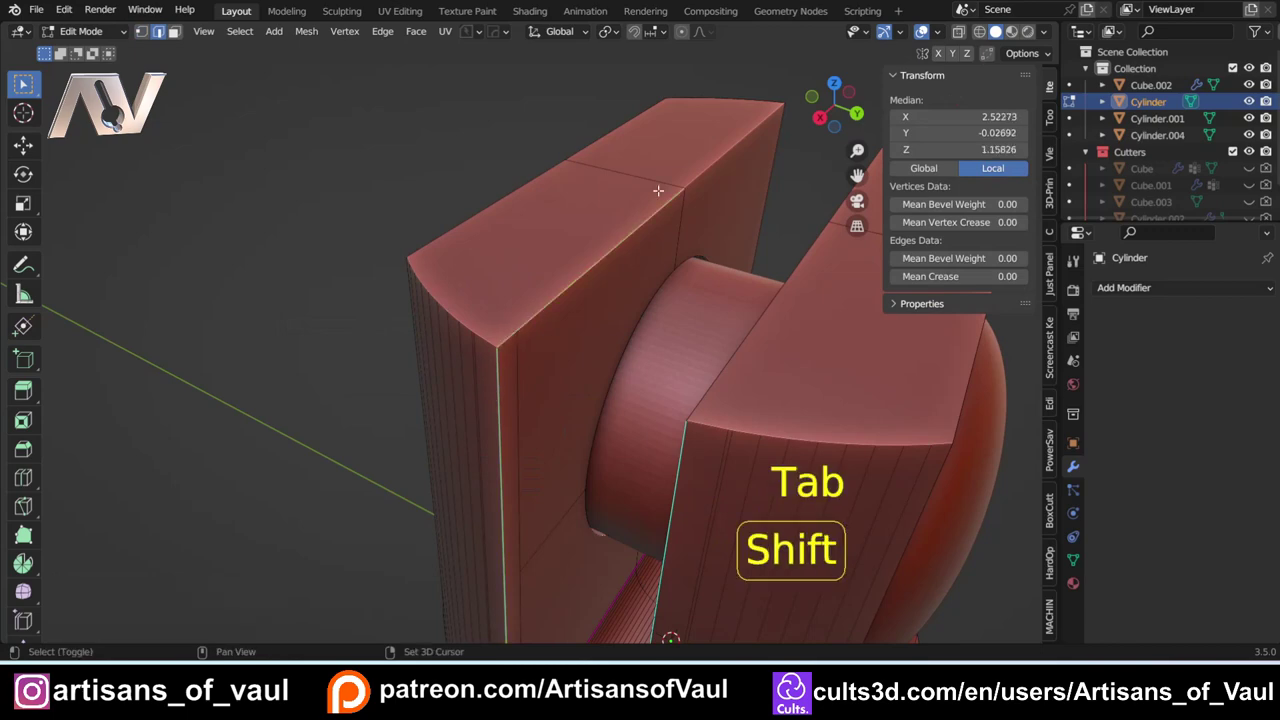
pyautogui.keyDown('shift'); pyautogui.moveTo(824, 216); pyautogui.dragTo(534, 317, button='middle'); pyautogui.keyUp('shift')
# Step: Try one-segment bevels of different widths on the selected slot and prong edges
pyautogui.hotkey('ctrl', 'b')
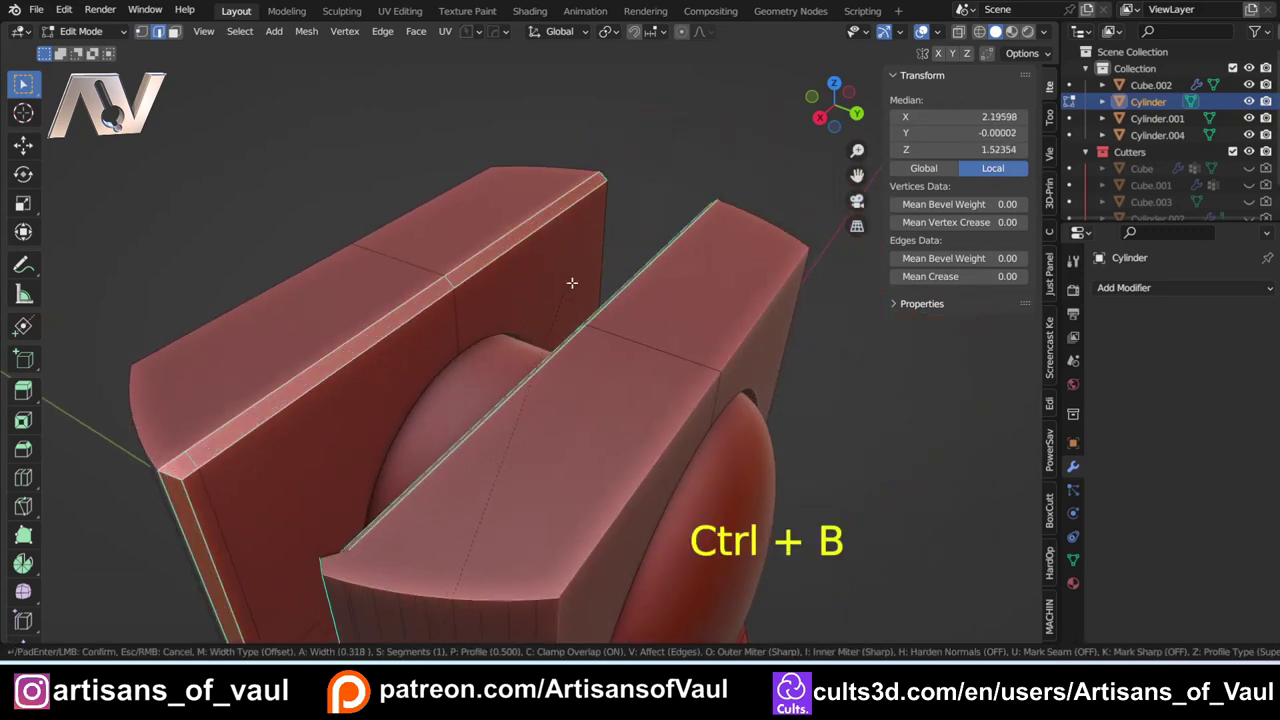
pyautogui.click(632, 243)
pyautogui.keyDown('shift'); pyautogui.moveTo(632, 243); pyautogui.dragTo(594, 264, button='middle'); pyautogui.keyUp('shift')
pyautogui.hotkey('ctrl', 'z')
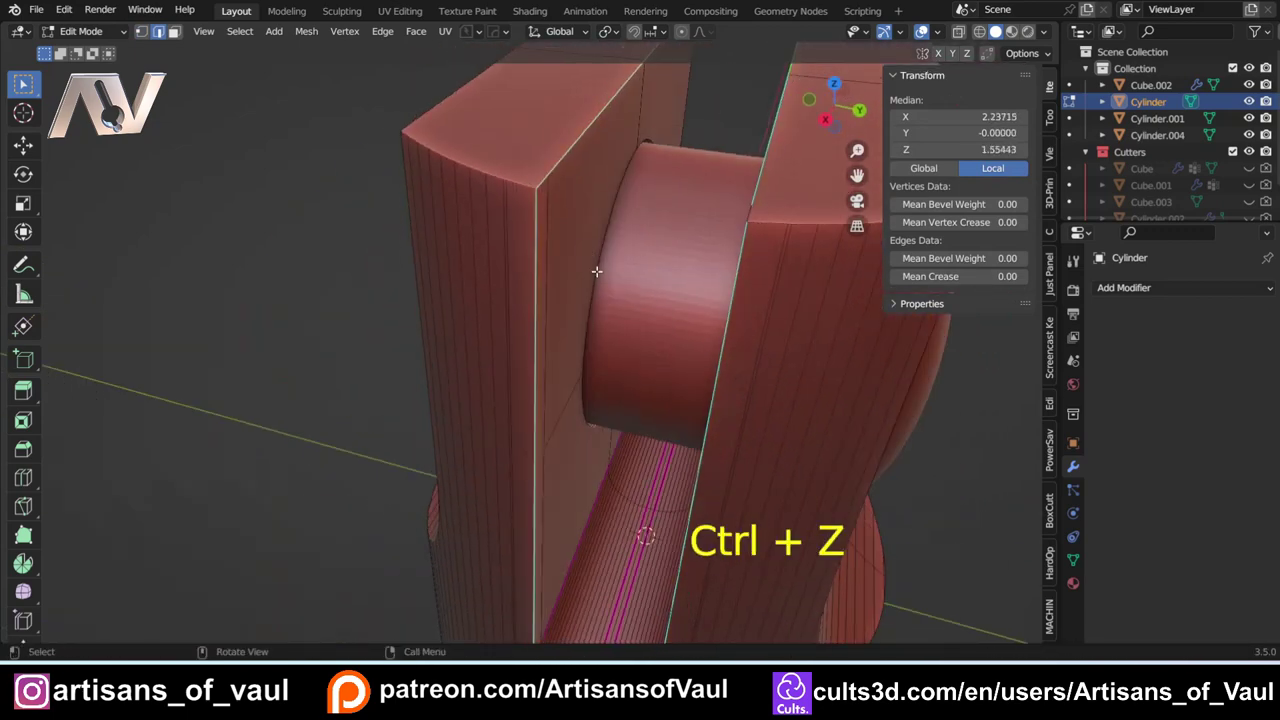
pyautogui.hotkey('ctrl', 'b')
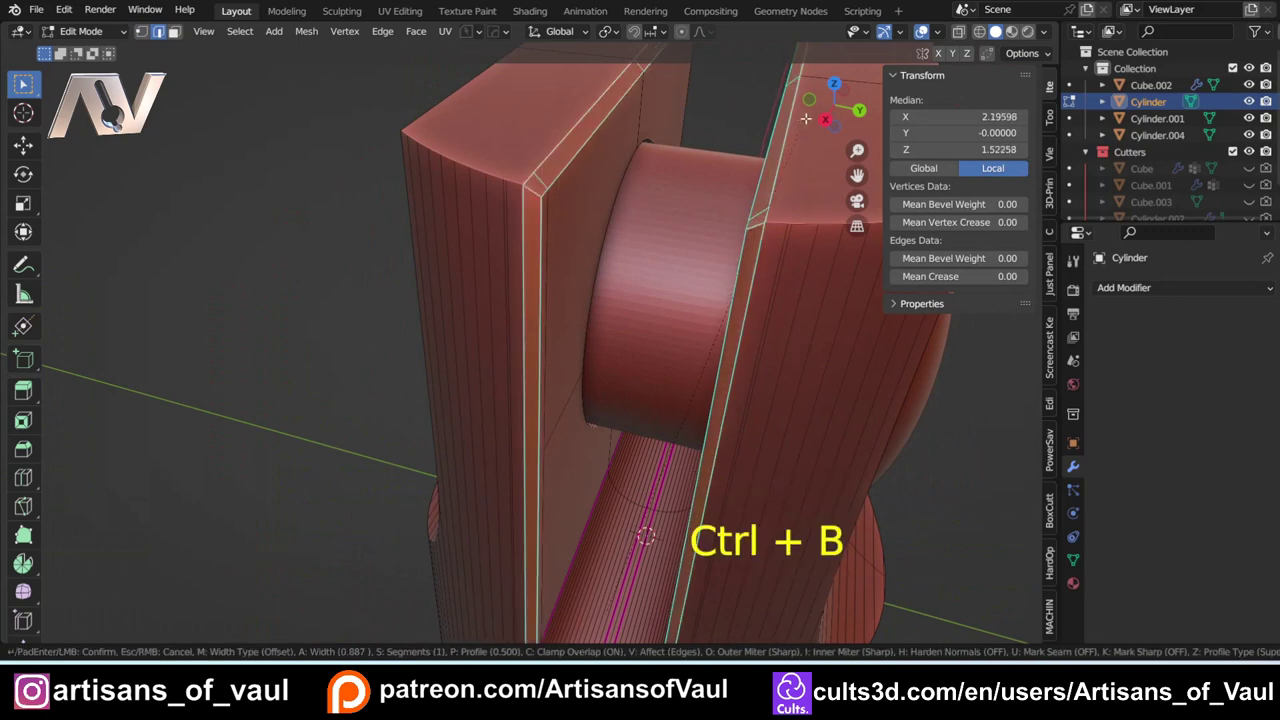
pyautogui.rightClick(816, 110)
pyautogui.scroll(-2, 732, 157)
pyautogui.scroll(3, 559, 317)
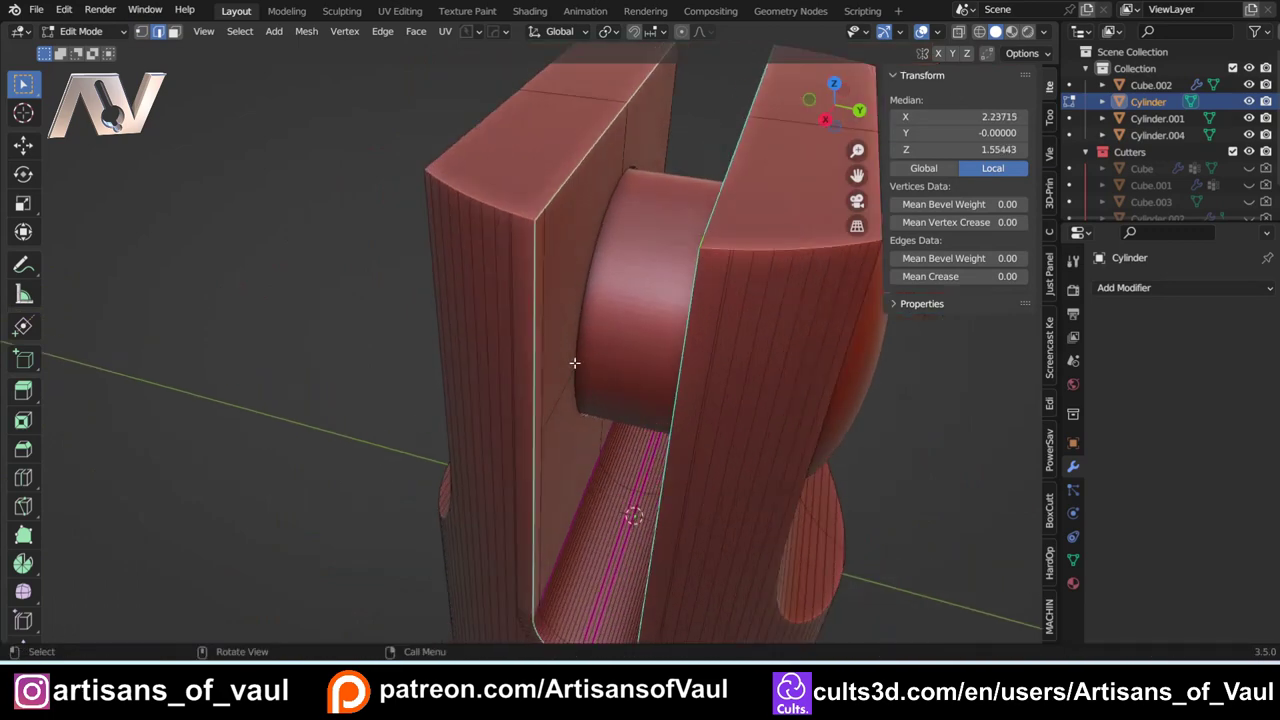
pyautogui.keyDown('shift'); pyautogui.moveTo(545, 465); pyautogui.dragTo(536, 248, button='middle'); pyautogui.keyUp('shift')
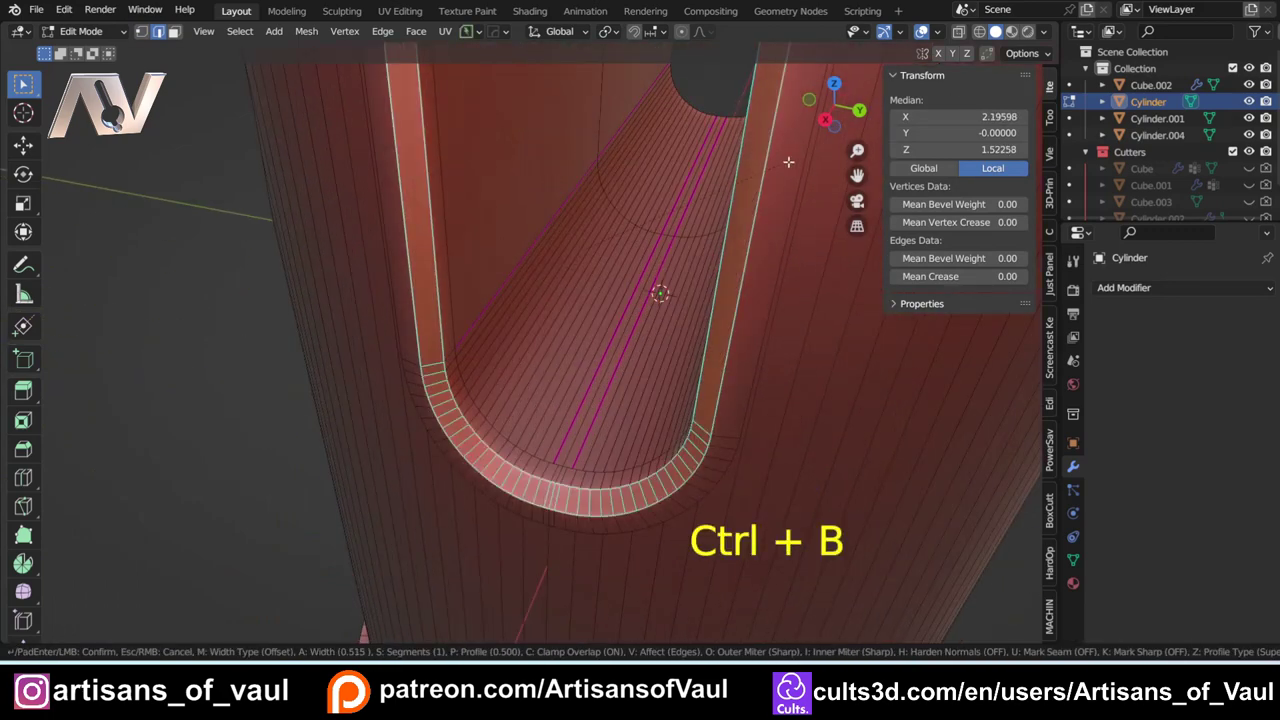
pyautogui.rightClick(774, 166)
# Step: Deselect the rear halves of the prongs' inner top edges, keeping the front halves and the slot loop selected
pyautogui.scroll(-5, 600, 314)
pyautogui.keyDown('shift'); pyautogui.moveTo(600, 314); pyautogui.dragTo(416, 195, button='middle'); pyautogui.keyUp('shift')
pyautogui.scroll(4, 448, 280)
pyautogui.keyDown('shift'); pyautogui.moveTo(450, 280); pyautogui.dragTo(480, 279, button='middle'); pyautogui.keyUp('shift')
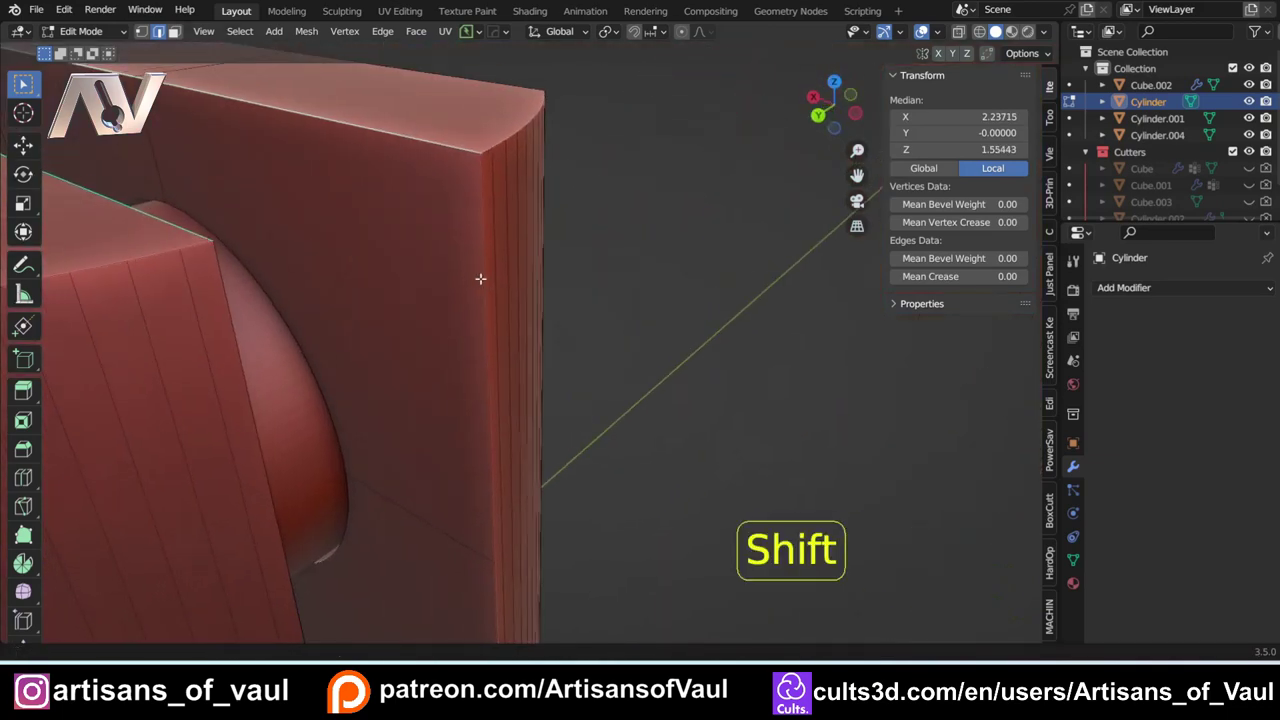
pyautogui.keyDown('shift'); pyautogui.moveTo(279, 165); pyautogui.dragTo(520, 258, button='middle'); pyautogui.keyUp('shift')
pyautogui.keyDown('shift'); pyautogui.click(516, 258); pyautogui.keyUp('shift')
pyautogui.keyDown('shift'); pyautogui.click(400, 325); pyautogui.keyUp('shift')
pyautogui.moveTo(340, 290); pyautogui.dragTo(570, 320, button='middle')
# Step: Bevel the selected slot and front top edges with one segment about 0.62 wide, and return to Object Mode
pyautogui.scroll(-4, 500, 295)
pyautogui.keyDown('shift'); pyautogui.moveTo(437, 263); pyautogui.dragTo(500, 210, button='middle'); pyautogui.keyUp('shift')
pyautogui.moveTo(500, 210); pyautogui.dragTo(400, 250, button='middle')
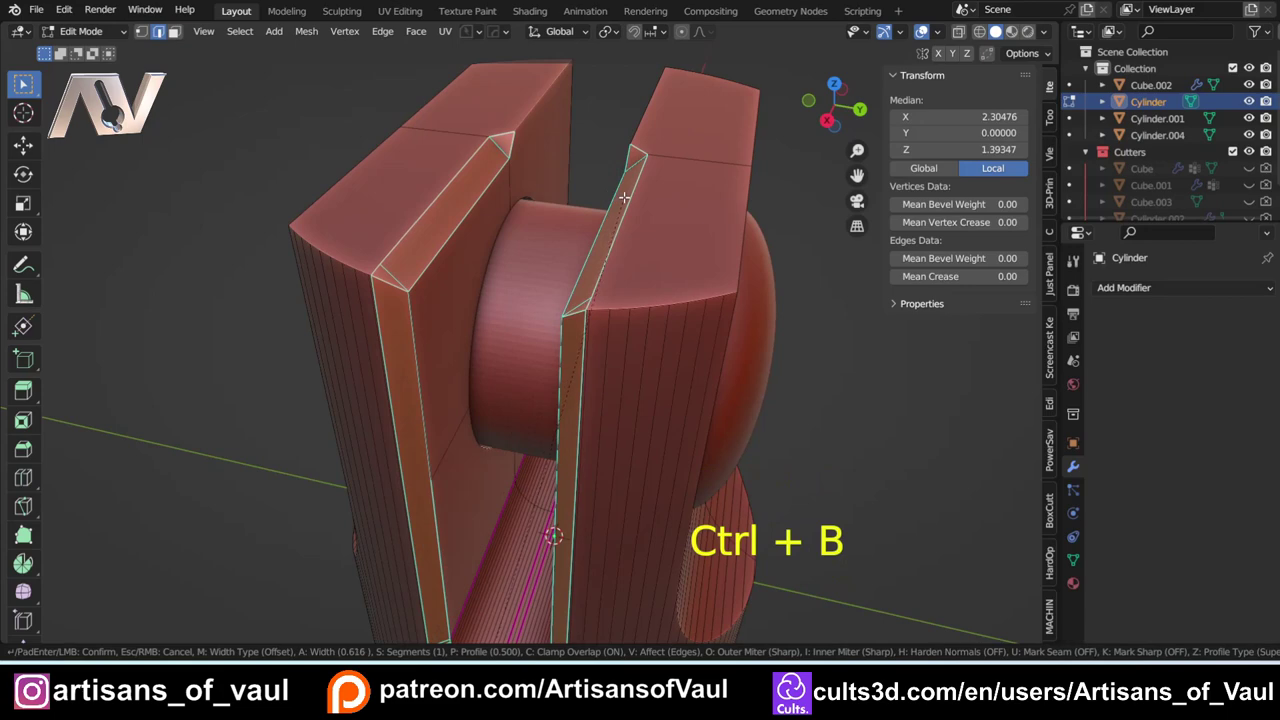
pyautogui.click(624, 197)
pyautogui.keyDown('shift'); pyautogui.moveTo(624, 197); pyautogui.dragTo(560, 200, button='middle'); pyautogui.keyUp('shift')
pyautogui.scroll(-5, 444, 279)
pyautogui.keyDown('shift'); pyautogui.moveTo(583, 460); pyautogui.dragTo(583, 320, button='middle'); pyautogui.keyUp('shift')
pyautogui.press('Tab')
pyautogui.click(563, 237)
# Step: In edge selection, loop-select the rim of one prong's outer recess and apply an Offset Cut with a width of 0.2
pyautogui.moveTo(485, 243); pyautogui.dragTo(533, 280, button='middle')
pyautogui.press('Tab')
pyautogui.click(525, 225)
pyautogui.keyDown('shift'); pyautogui.moveTo(449, 246); pyautogui.dragTo(514, 323, button='middle'); pyautogui.keyUp('shift')
pyautogui.moveTo(514, 323); pyautogui.dragTo(546, 326, button='middle')
pyautogui.keyDown('alt'); pyautogui.click(540, 220); pyautogui.keyUp('alt')
pyautogui.scroll(3, 543, 217)
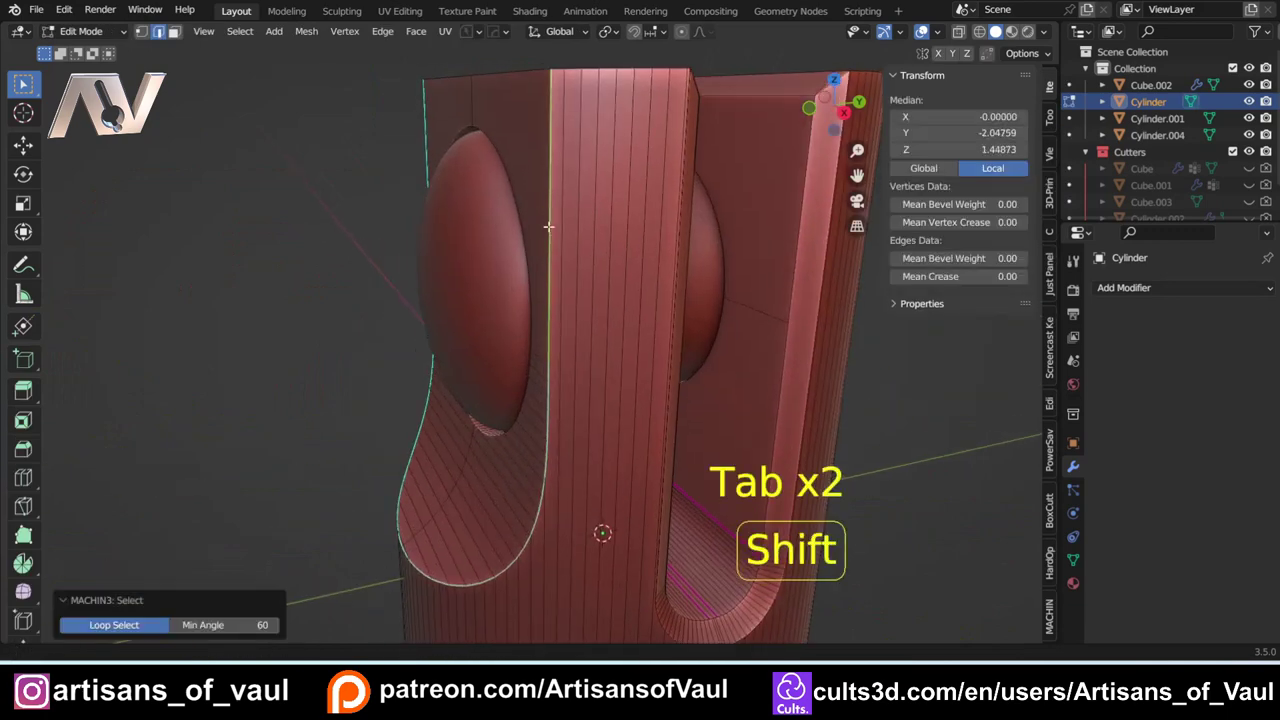
pyautogui.keyDown('shift'); pyautogui.moveTo(551, 214); pyautogui.dragTo(543, 285, button='middle'); pyautogui.keyUp('shift')
pyautogui.press('y')
pyautogui.click(513, 329)
# Step: Add the prong's outer top edges, bevel the selection with one segment about 0.4 wide, and return to Object Mode
pyautogui.moveTo(513, 329); pyautogui.dragTo(537, 325, button='middle')
pyautogui.keyDown('shift'); pyautogui.moveTo(537, 250); pyautogui.dragTo(537, 311, button='middle'); pyautogui.keyUp('shift')
pyautogui.scroll(3, 540, 290)
pyautogui.keyDown('shift'); pyautogui.moveTo(545, 200); pyautogui.dragTo(549, 271, button='middle'); pyautogui.keyUp('shift')
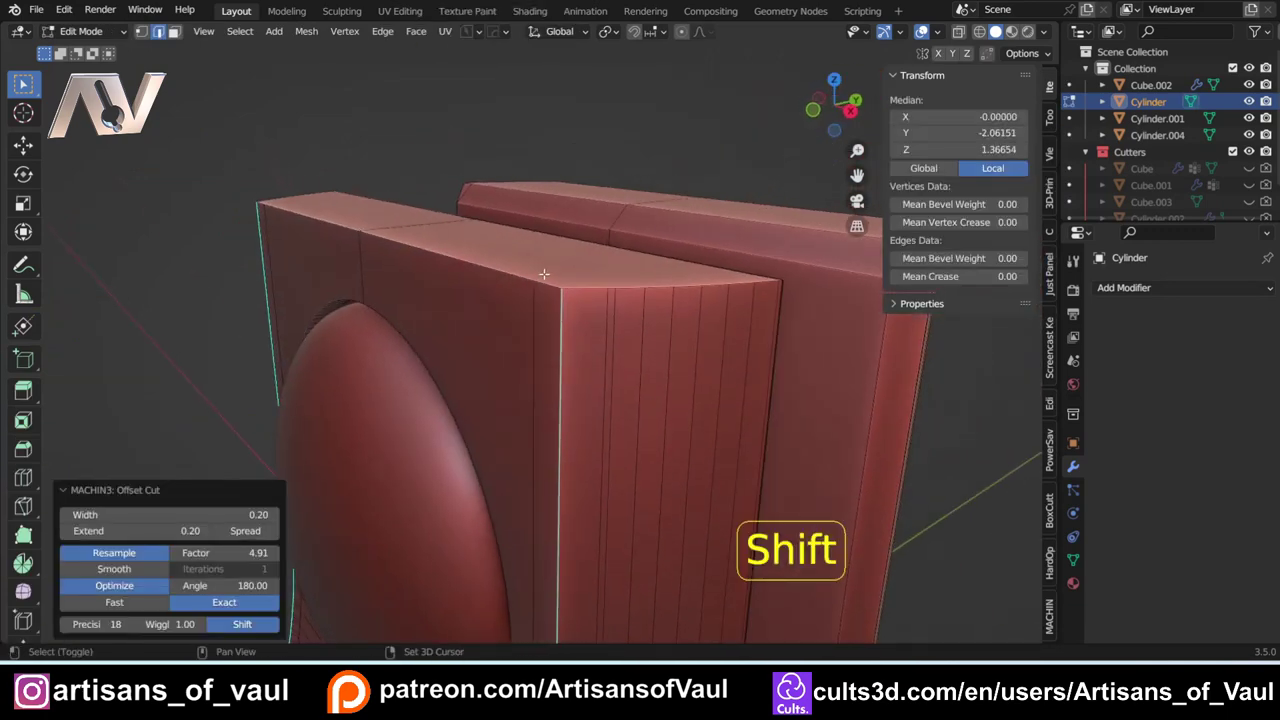
pyautogui.keyDown('shift'); pyautogui.click(547, 279); pyautogui.keyUp('shift')
pyautogui.keyDown('shift'); pyautogui.click(450, 254); pyautogui.keyUp('shift')
pyautogui.hotkey('ctrl', 'b')
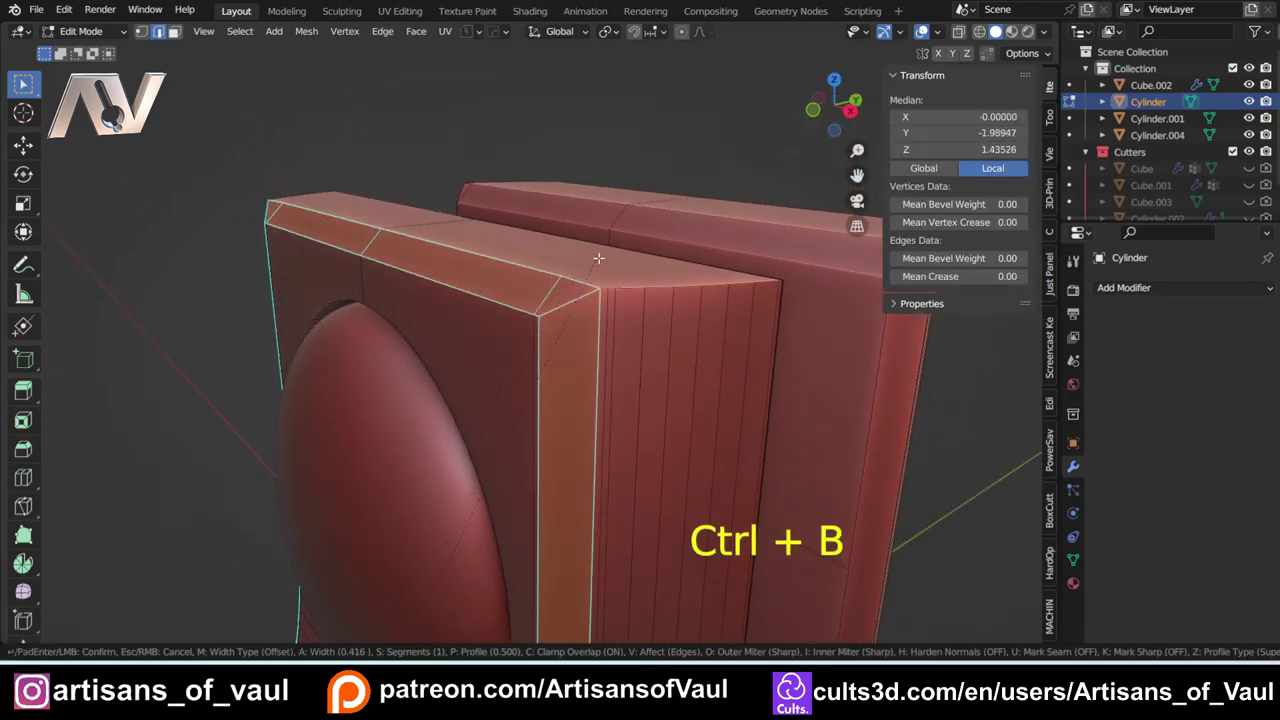
pyautogui.click(591, 261)
pyautogui.scroll(-6, 588, 300)
pyautogui.press('Tab')
pyautogui.click(563, 234)
# Step: Start mirroring the beveled fork from Object Mode
pyautogui.moveTo(607, 372); pyautogui.dragTo(572, 386, button='middle')
pyautogui.hotkey('alt', 'x')
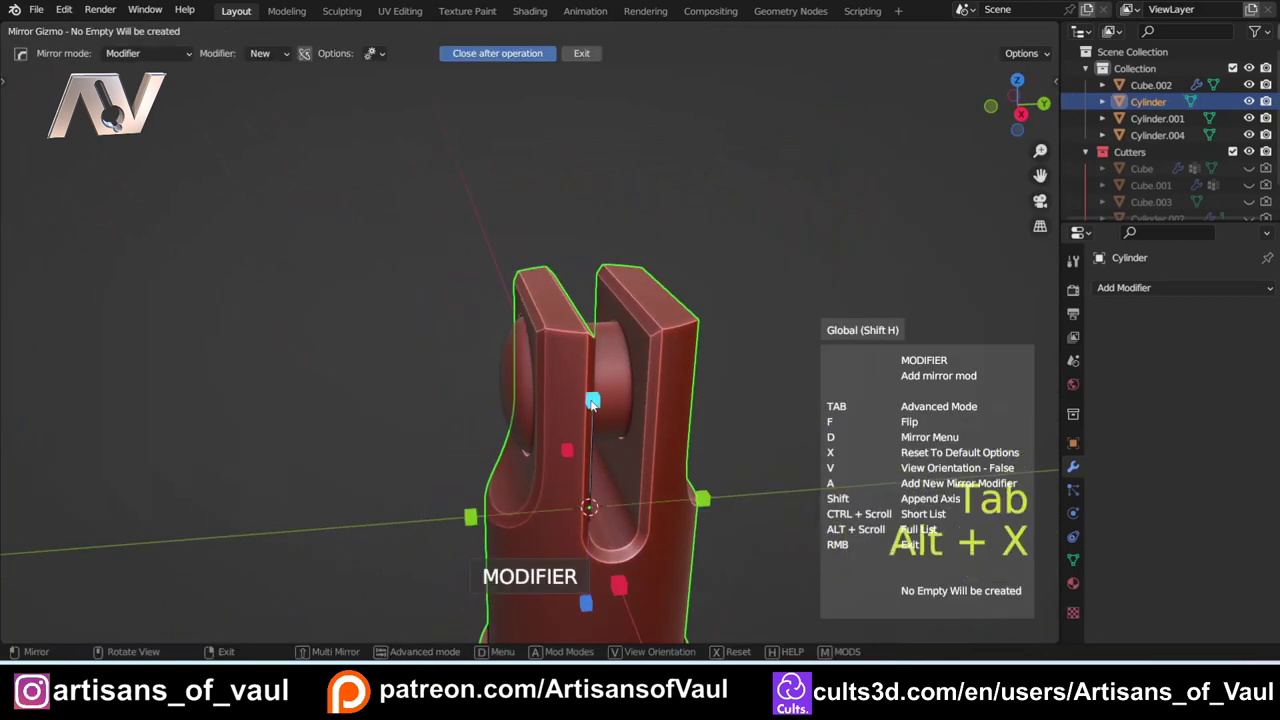